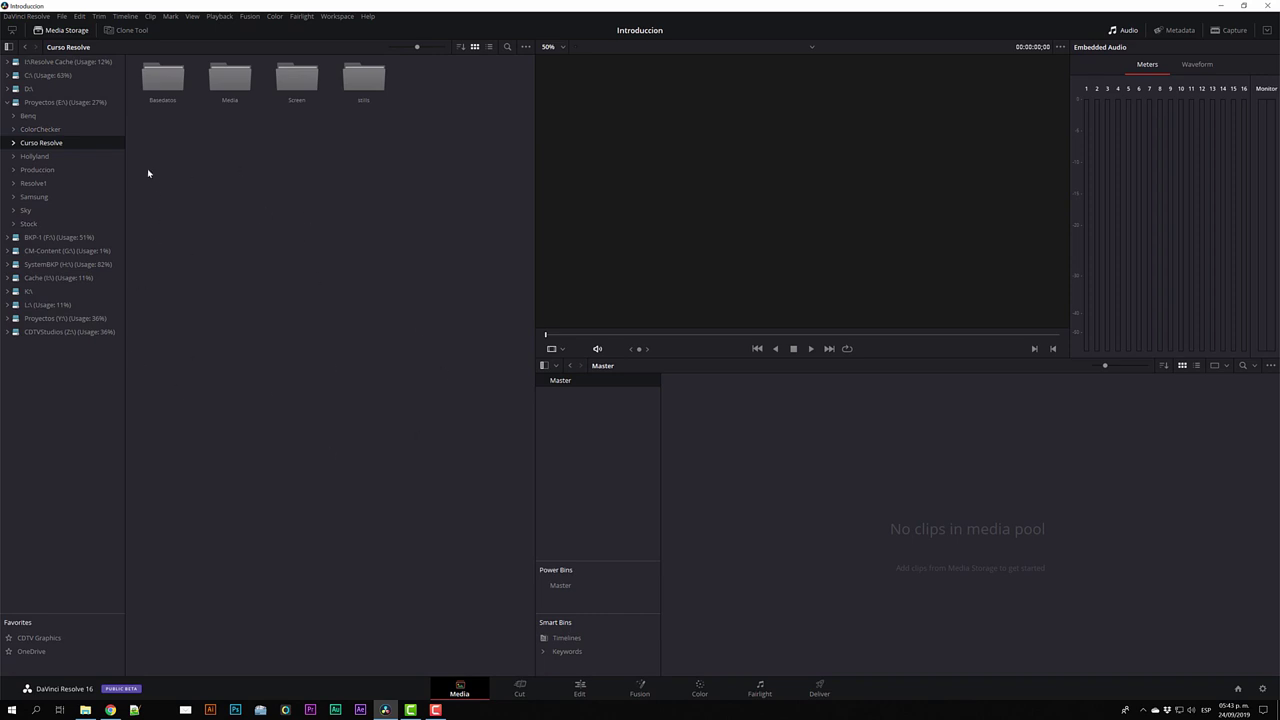
Step: Widen the media pool across the bottom, then toggle Media Storage and the Clone Tool off and on
click(12, 30)
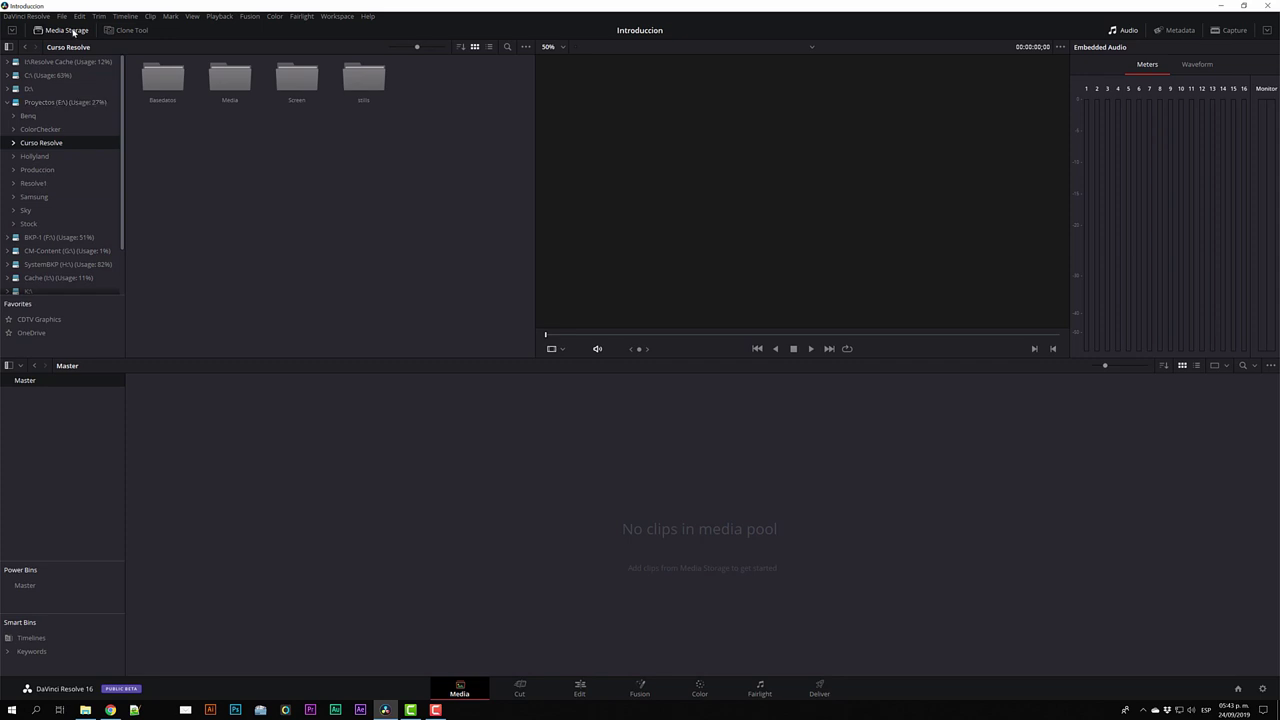
click(67, 30)
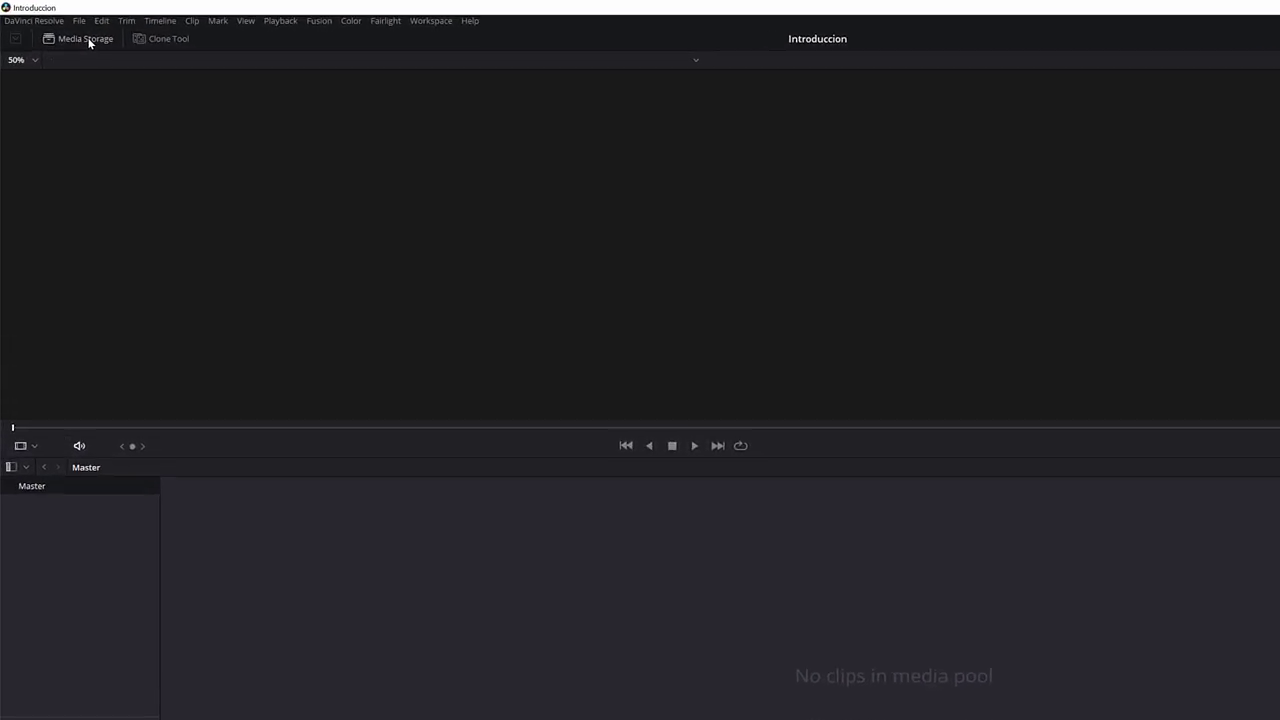
click(67, 30)
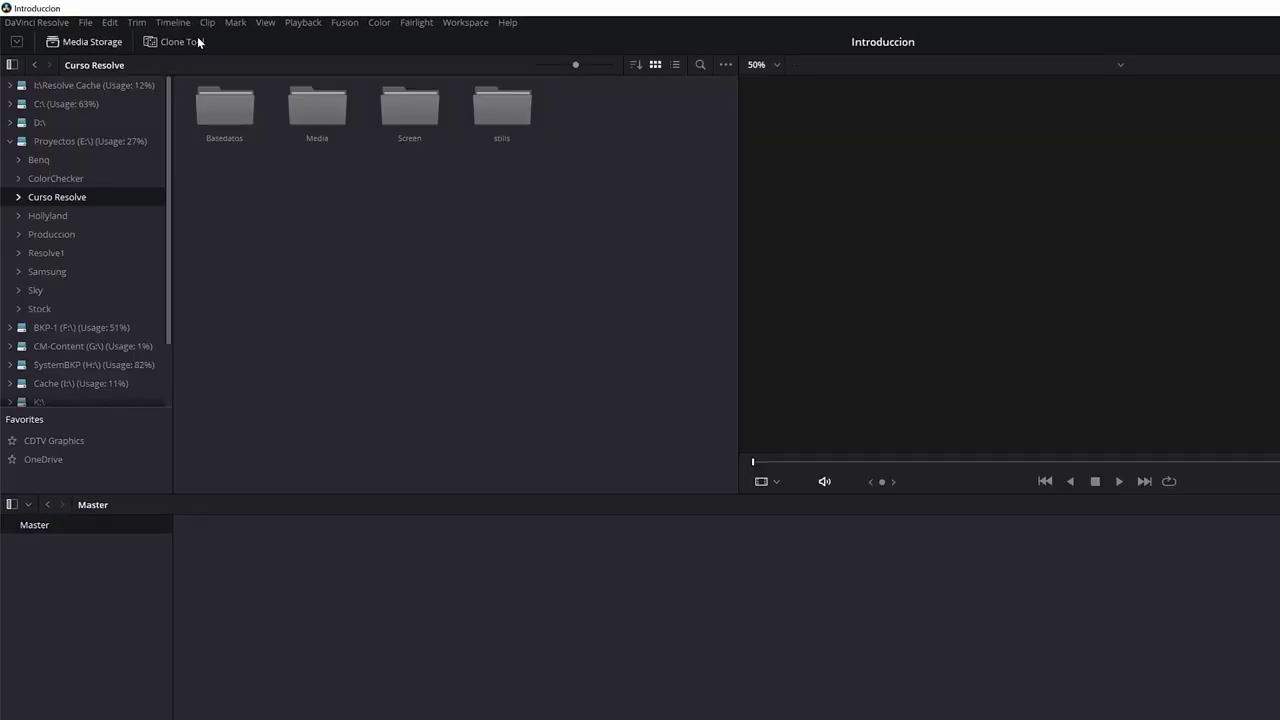
click(198, 43)
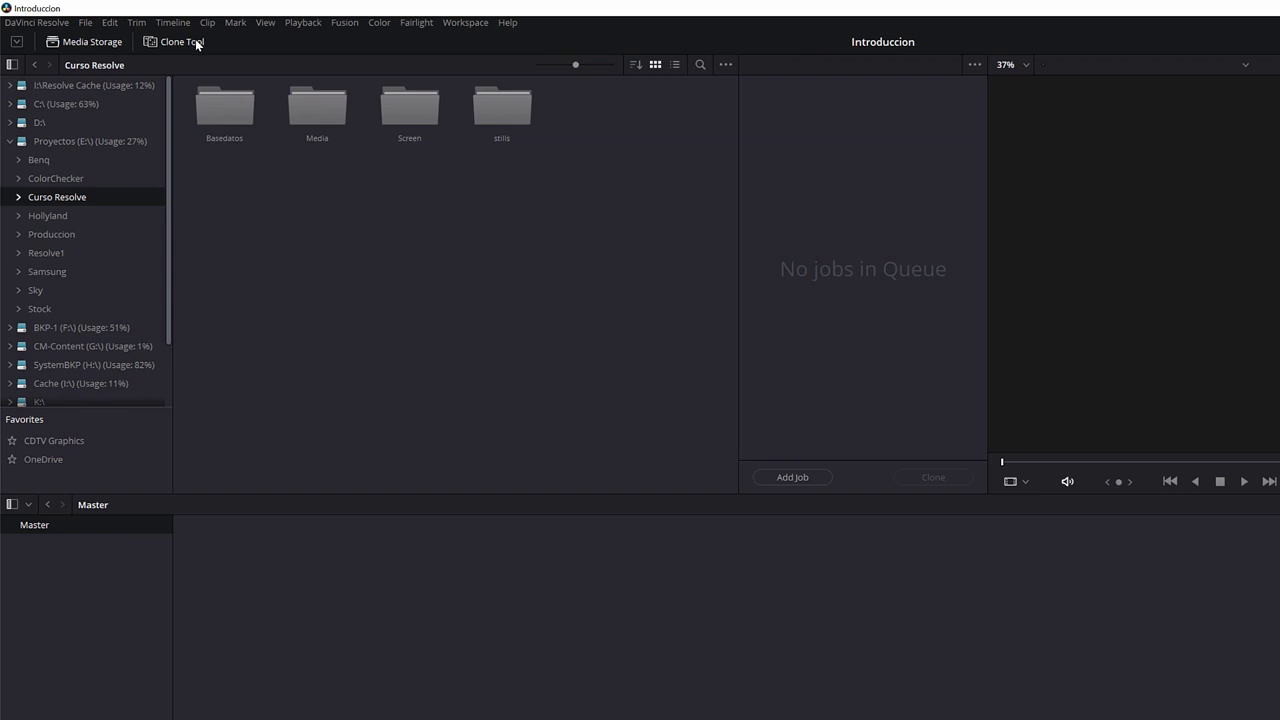
click(197, 44)
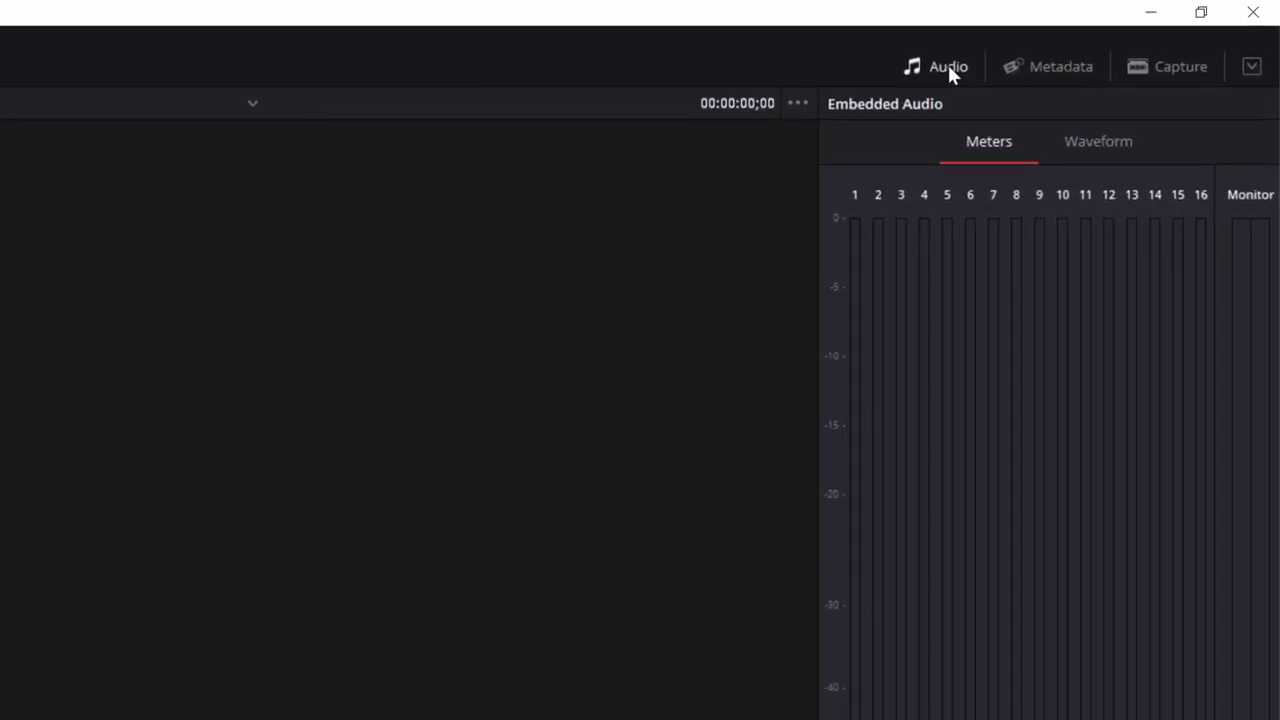
Step: Cycle the right panel through Metadata, Capture and Audio, toggling its height, ending on the audio meters
click(1158, 28)
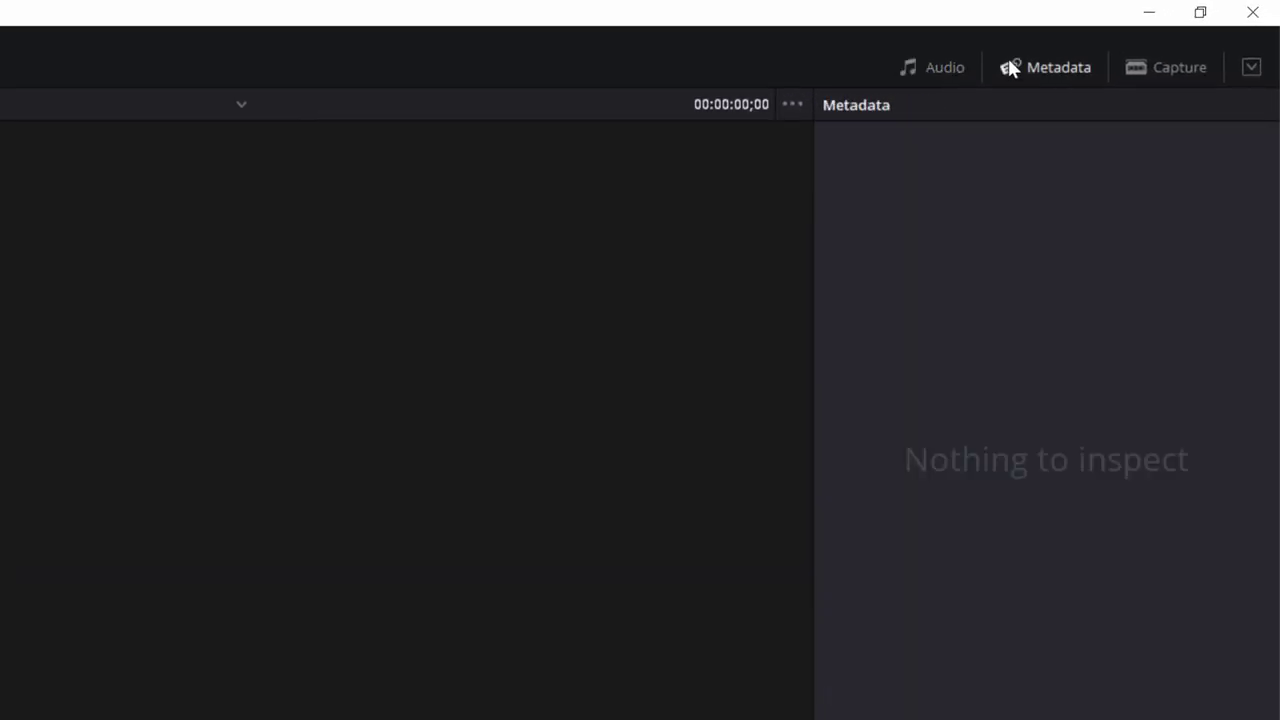
click(1176, 67)
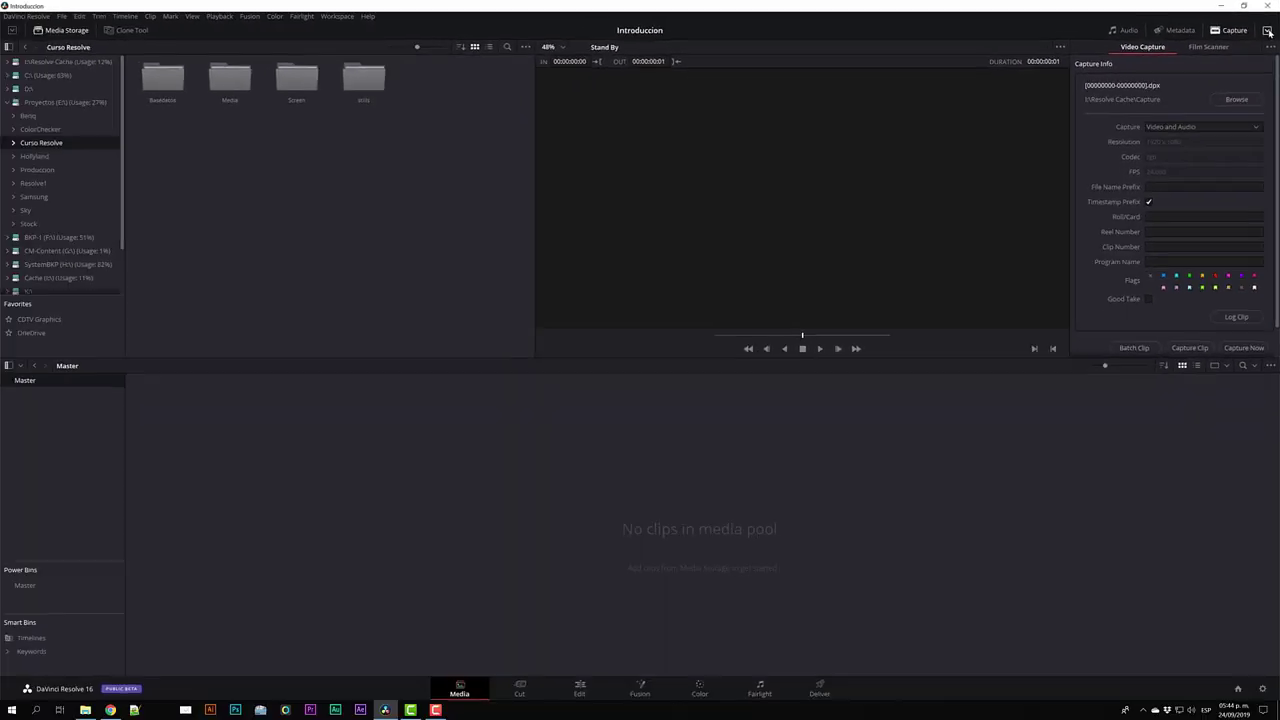
click(1267, 31)
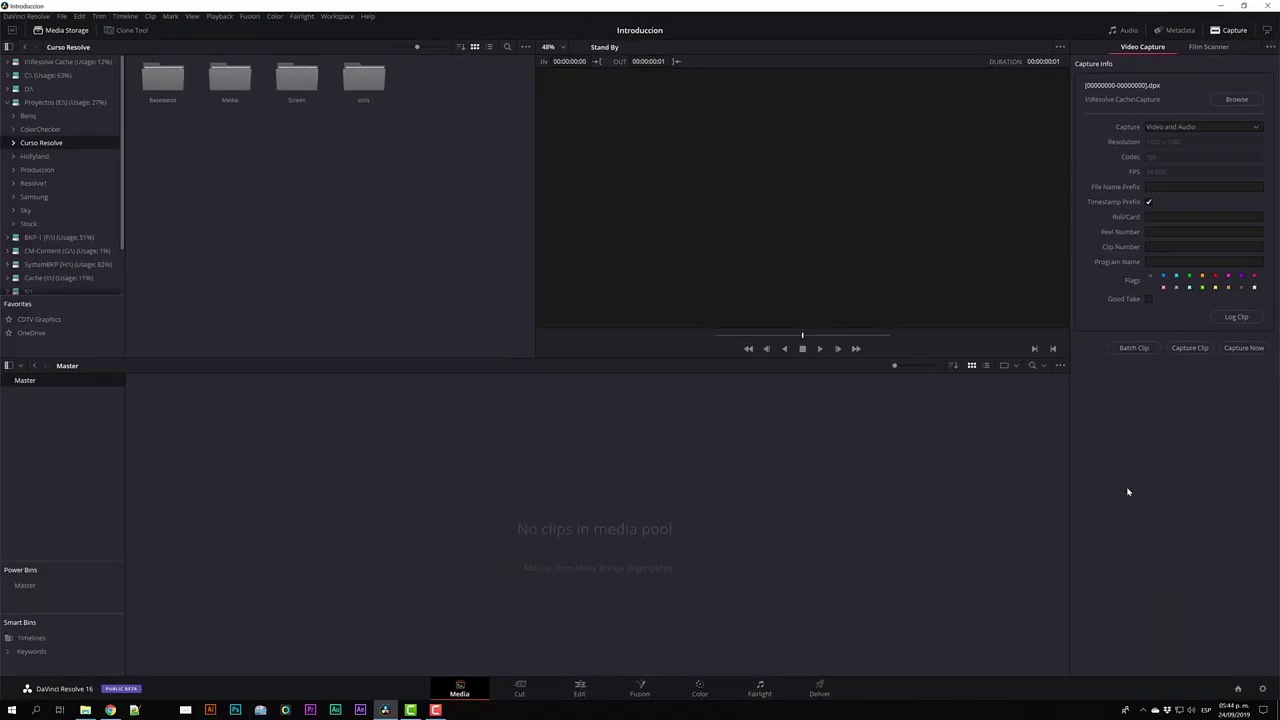
click(1267, 31)
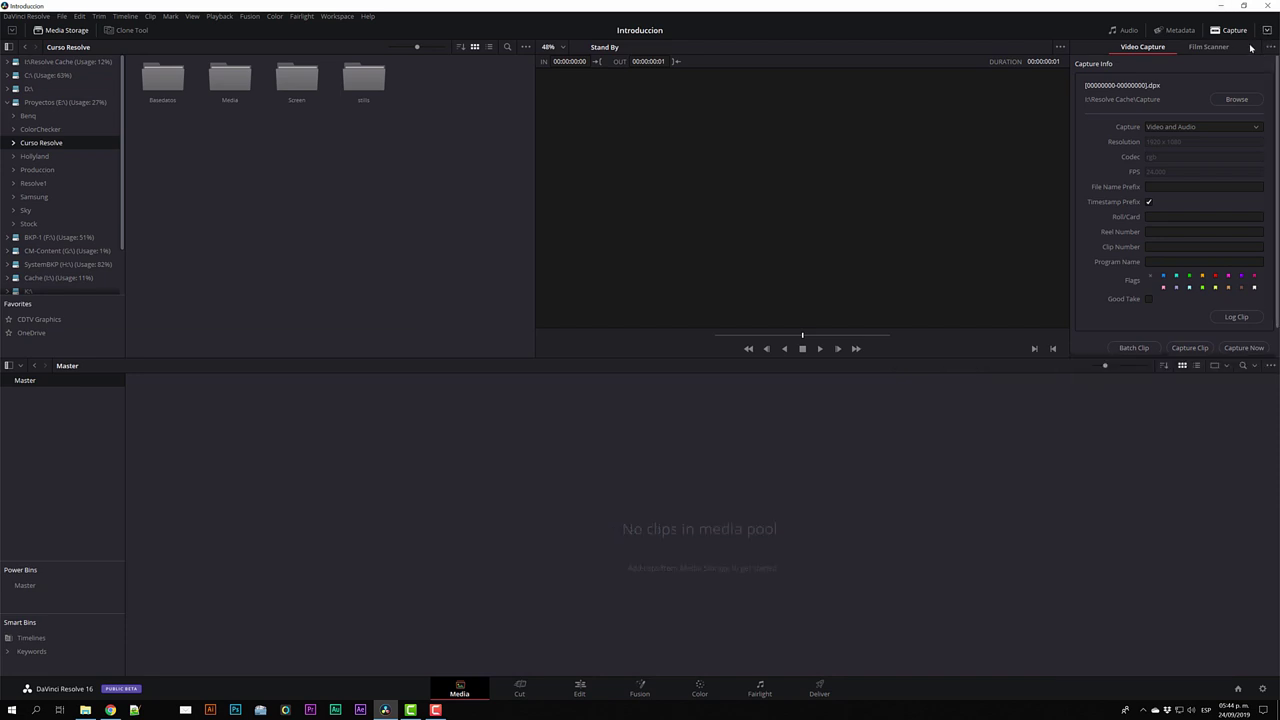
click(1125, 31)
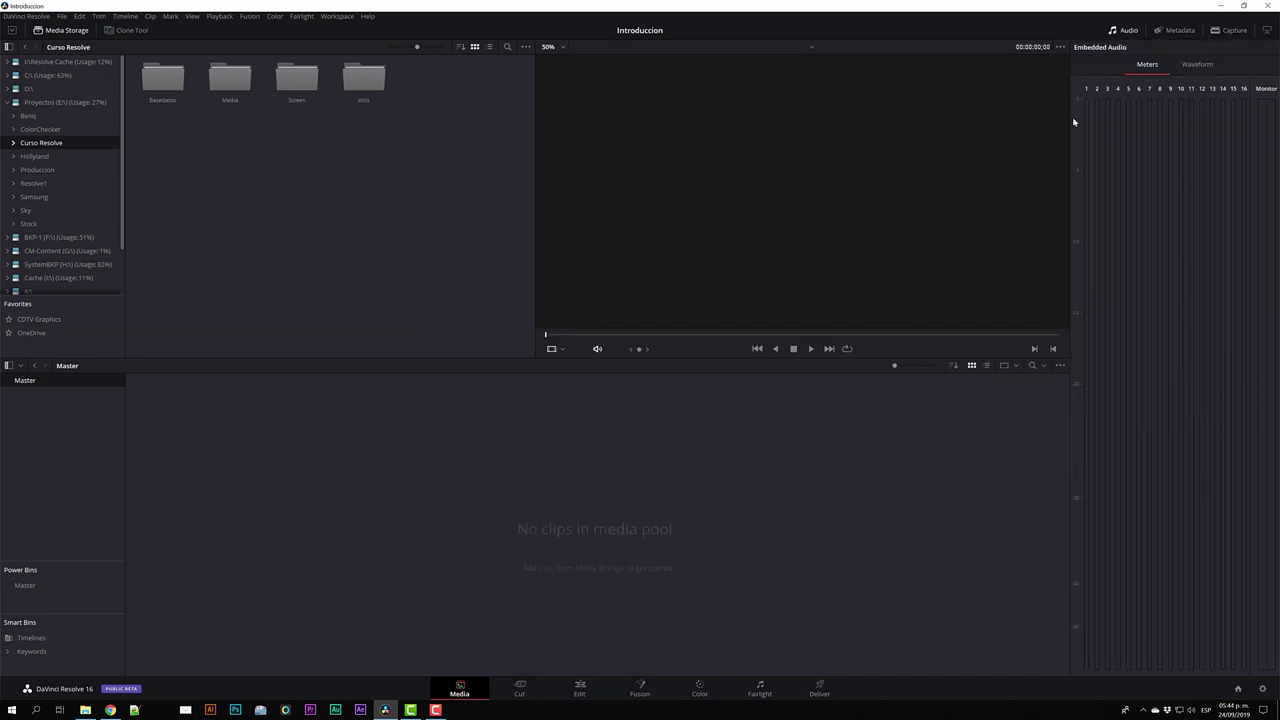
click(1267, 31)
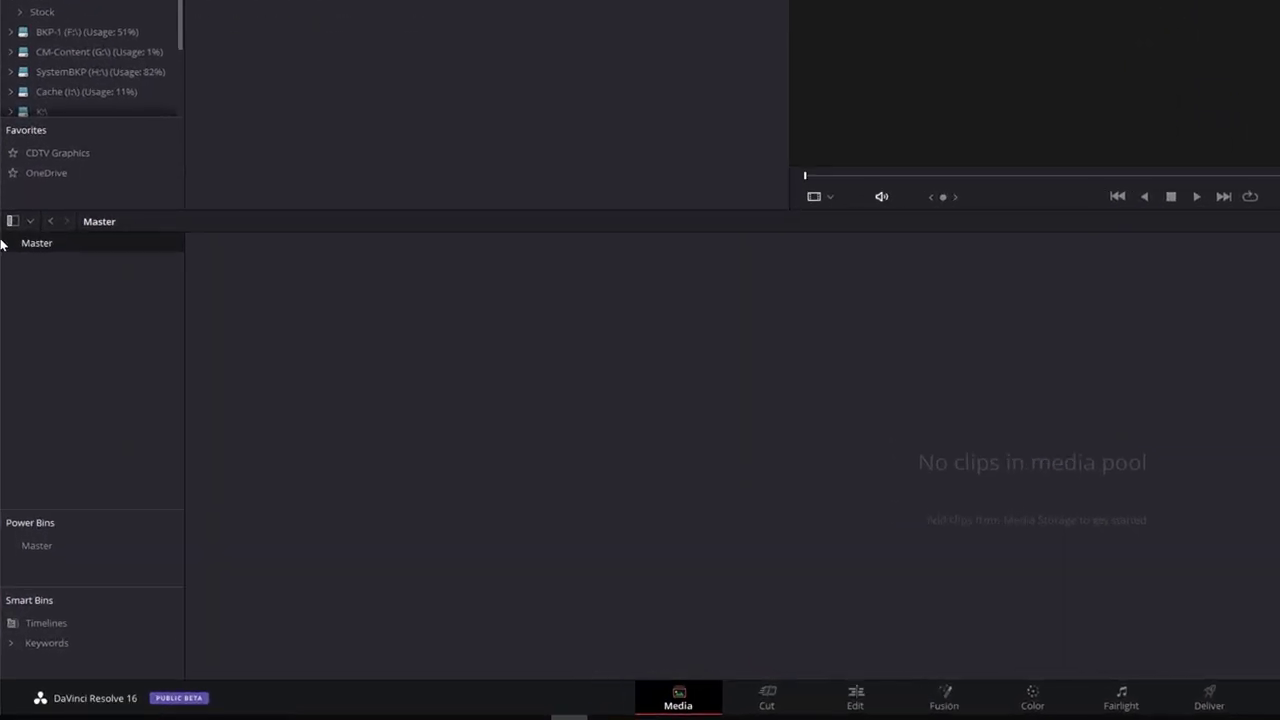
Step: Hide and reshow the bin list and the storage folder tree sidebars
click(13, 190)
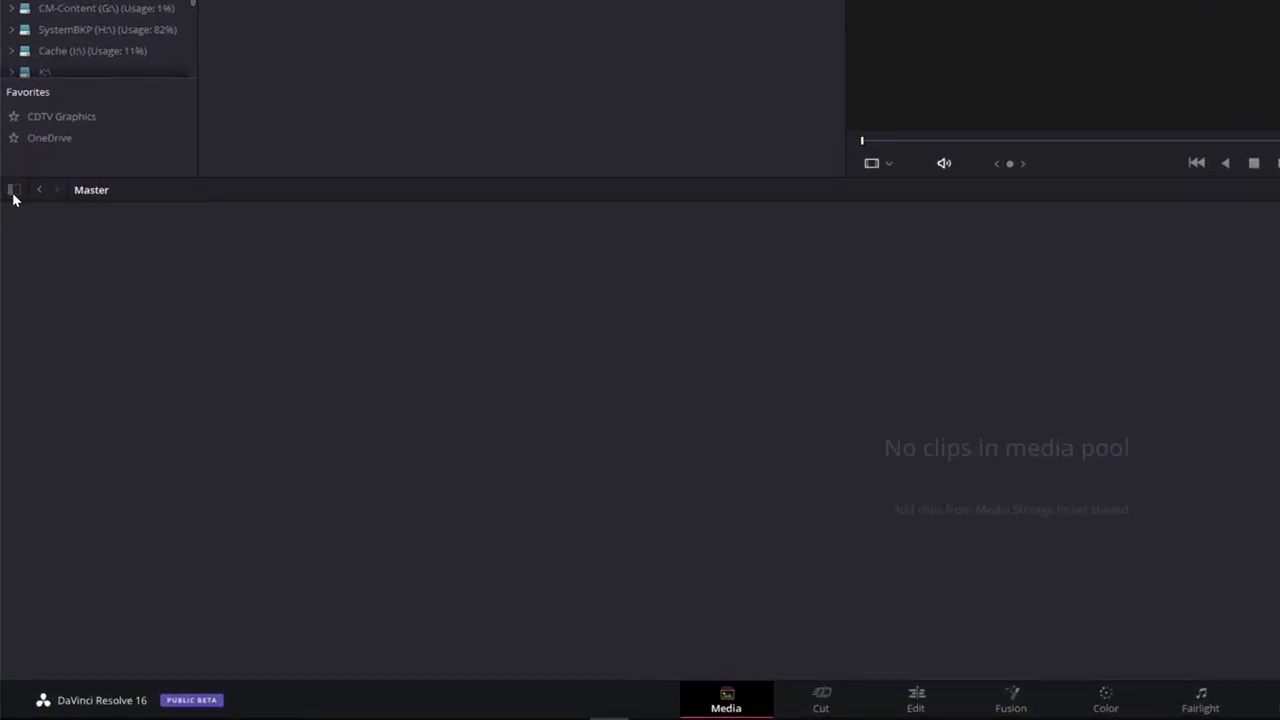
click(13, 192)
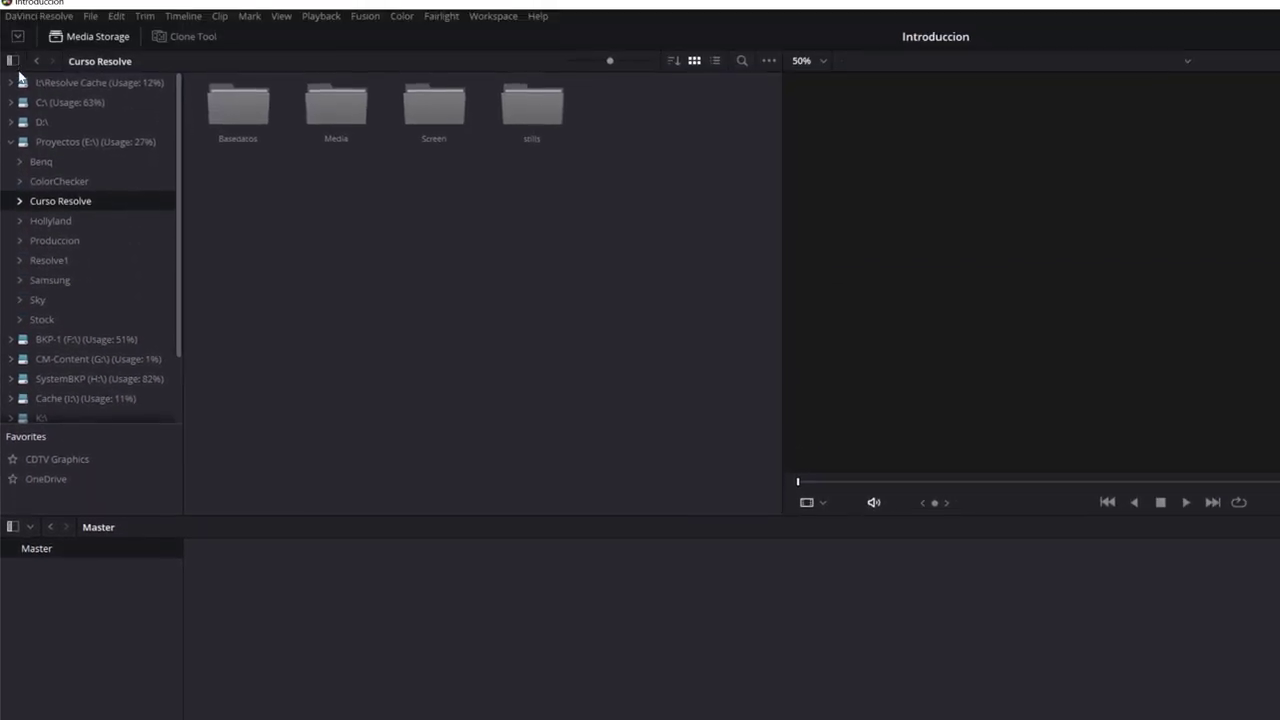
click(13, 69)
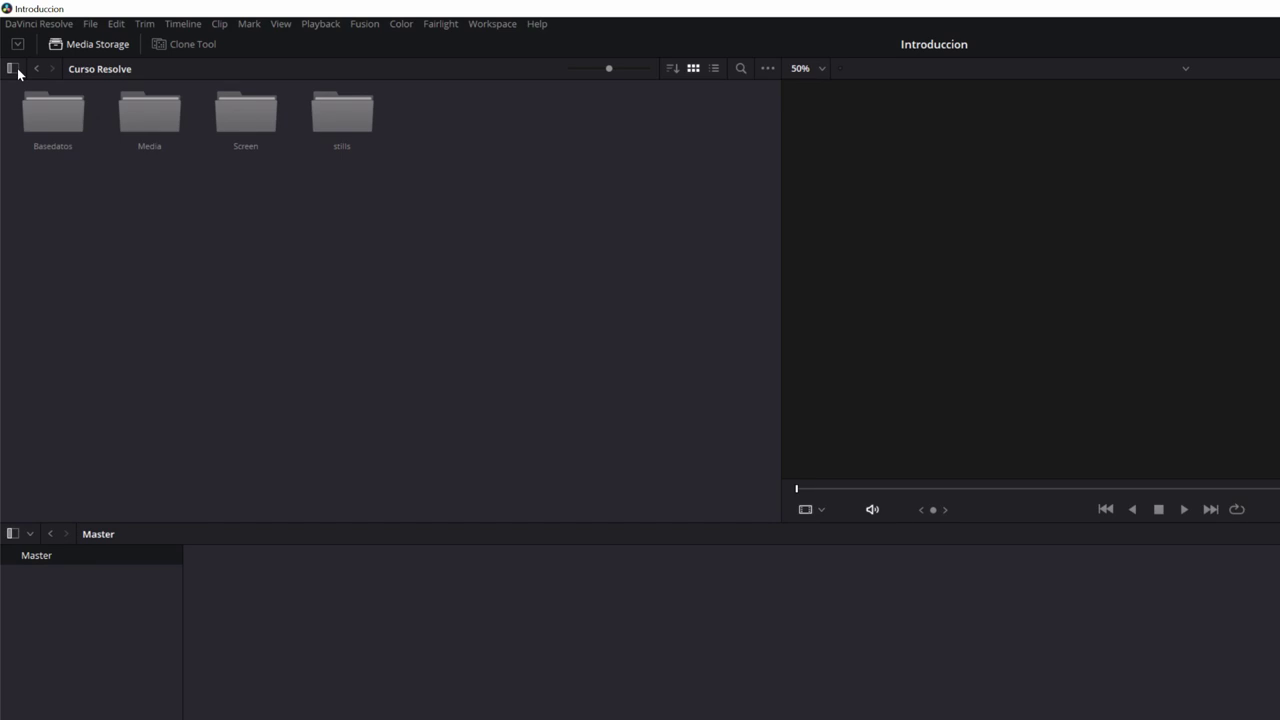
click(15, 69)
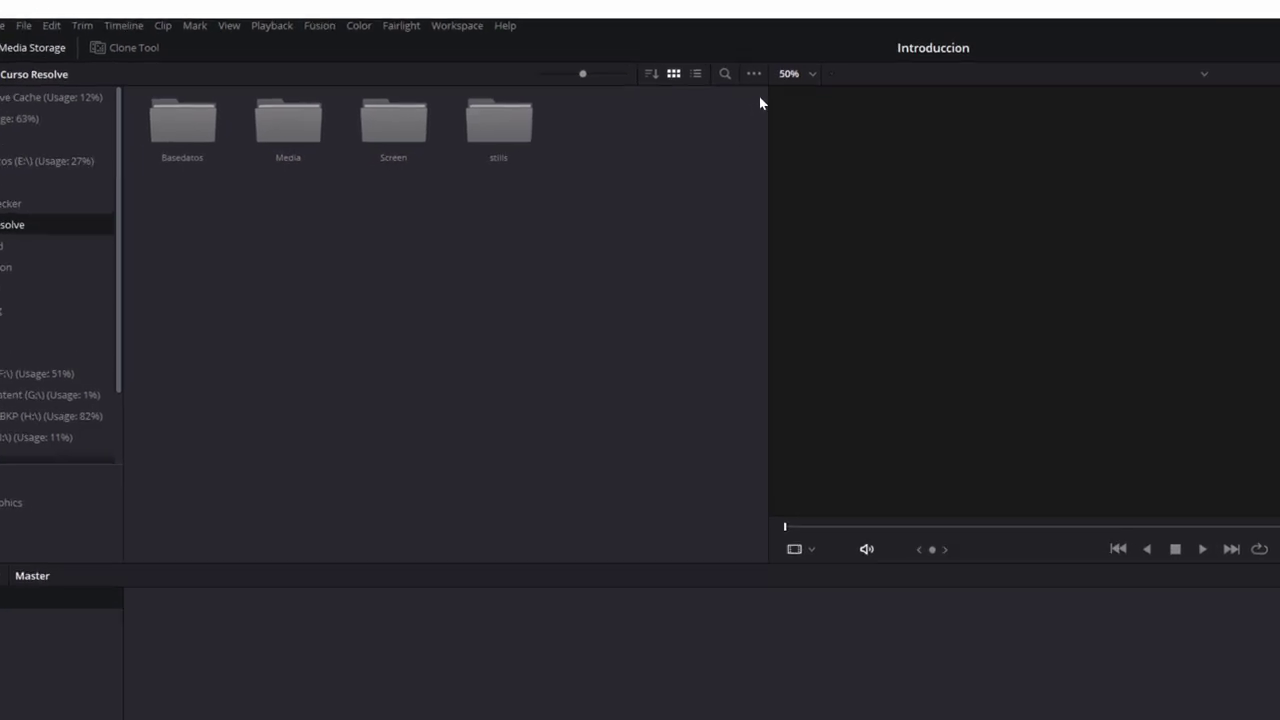
Step: Inspect the '...' display options menus of the Media Storage, viewer and media pool panels
click(767, 70)
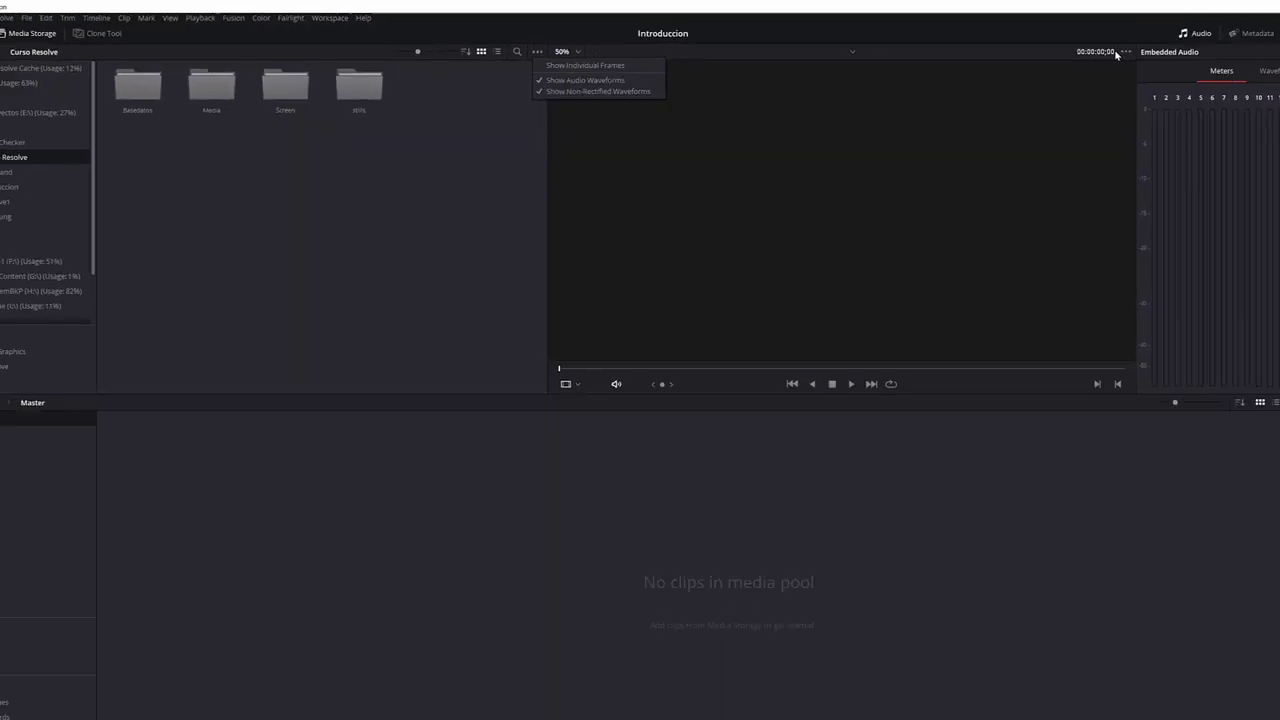
click(1123, 52)
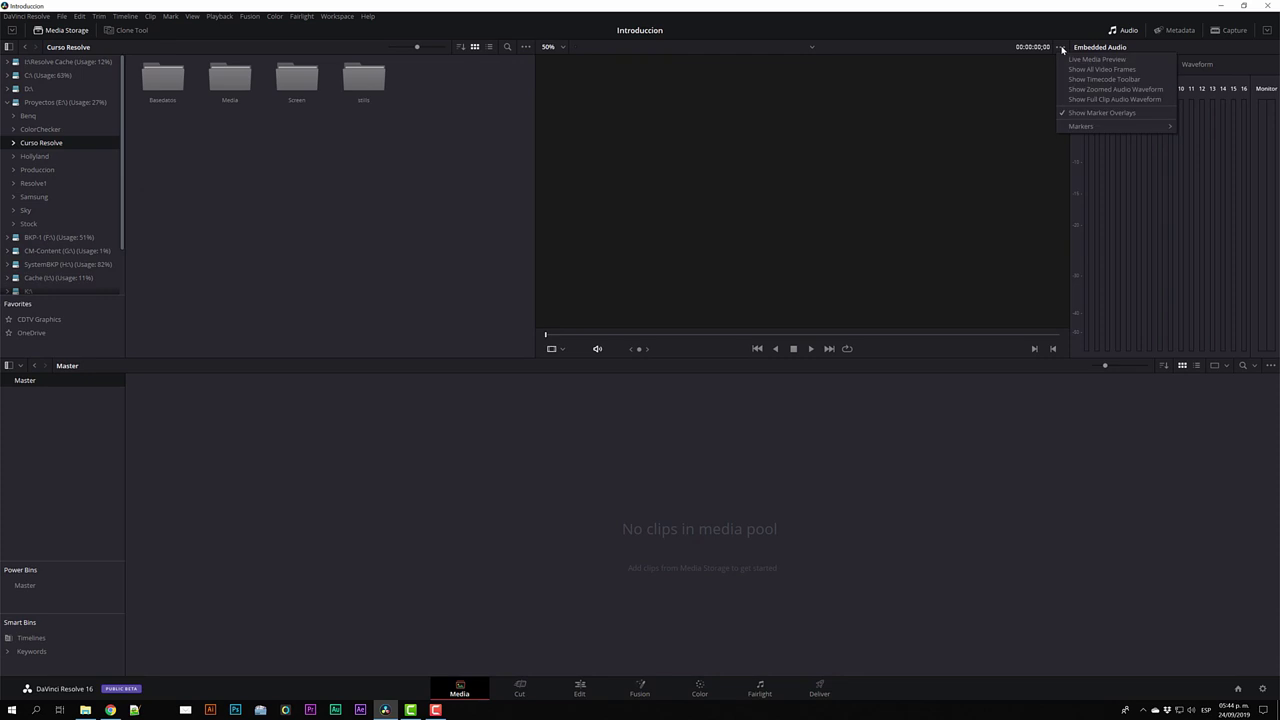
click(1270, 366)
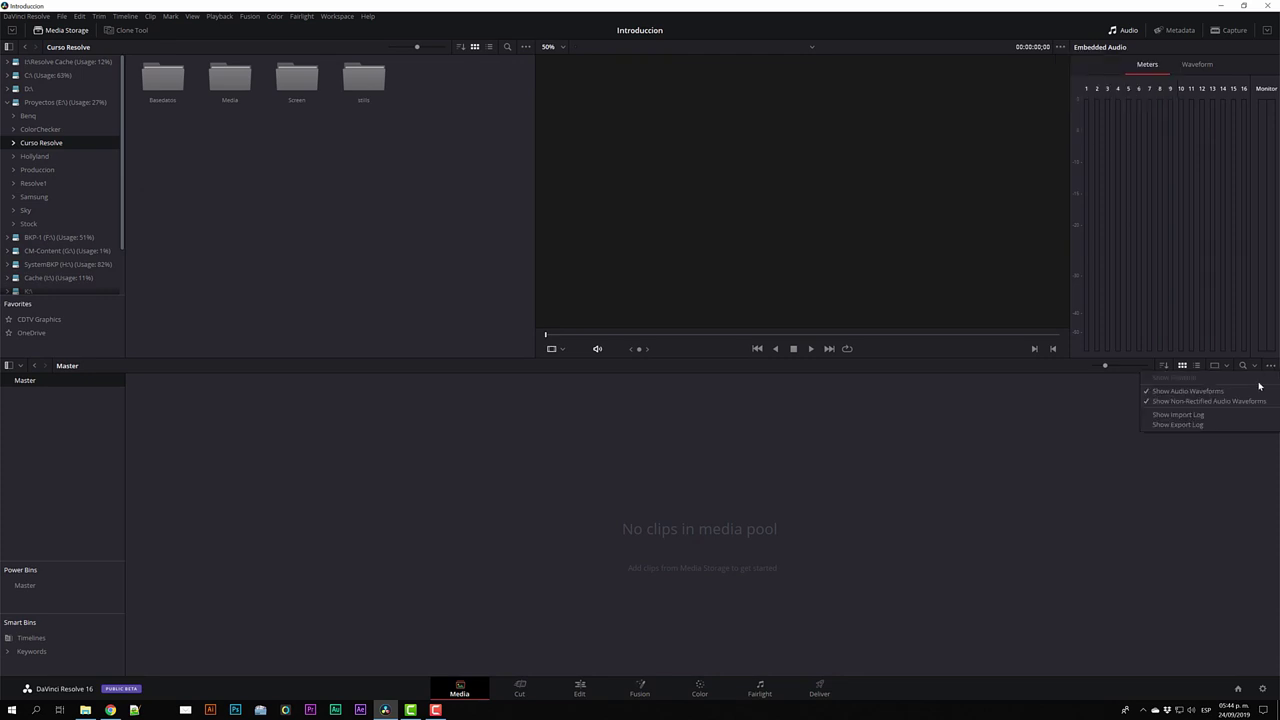
click(860, 423)
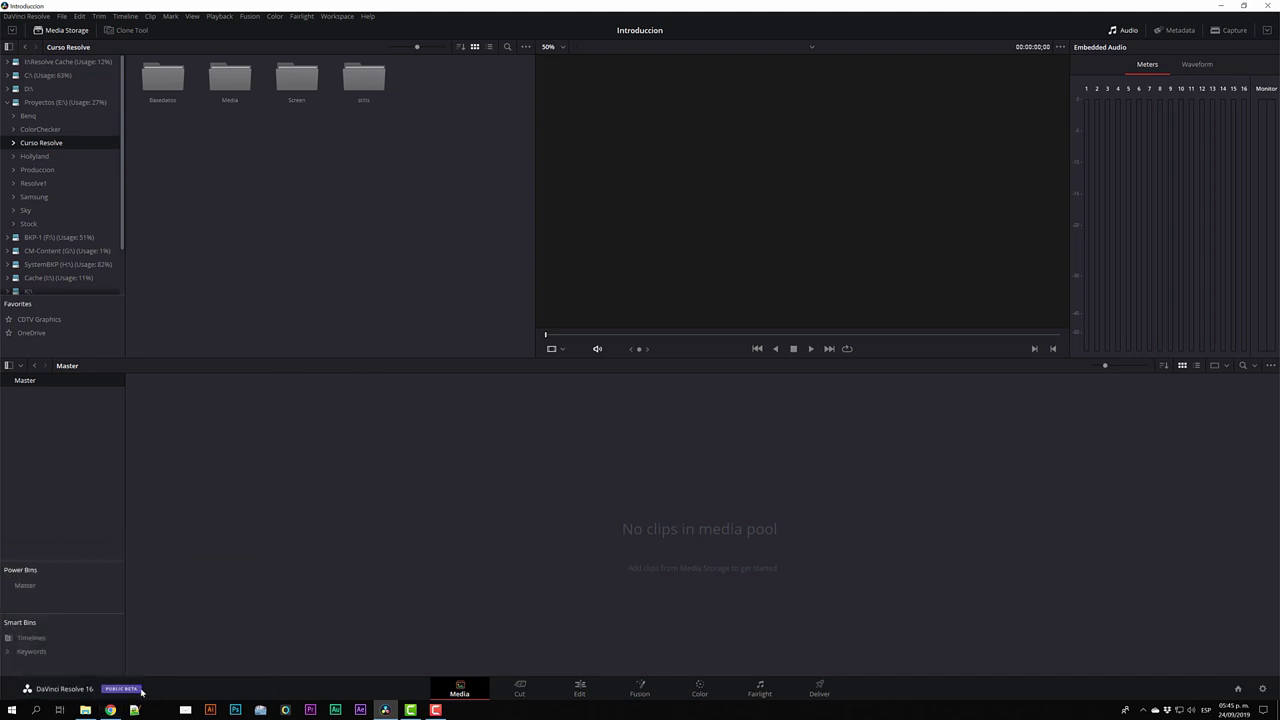
click(110, 710)
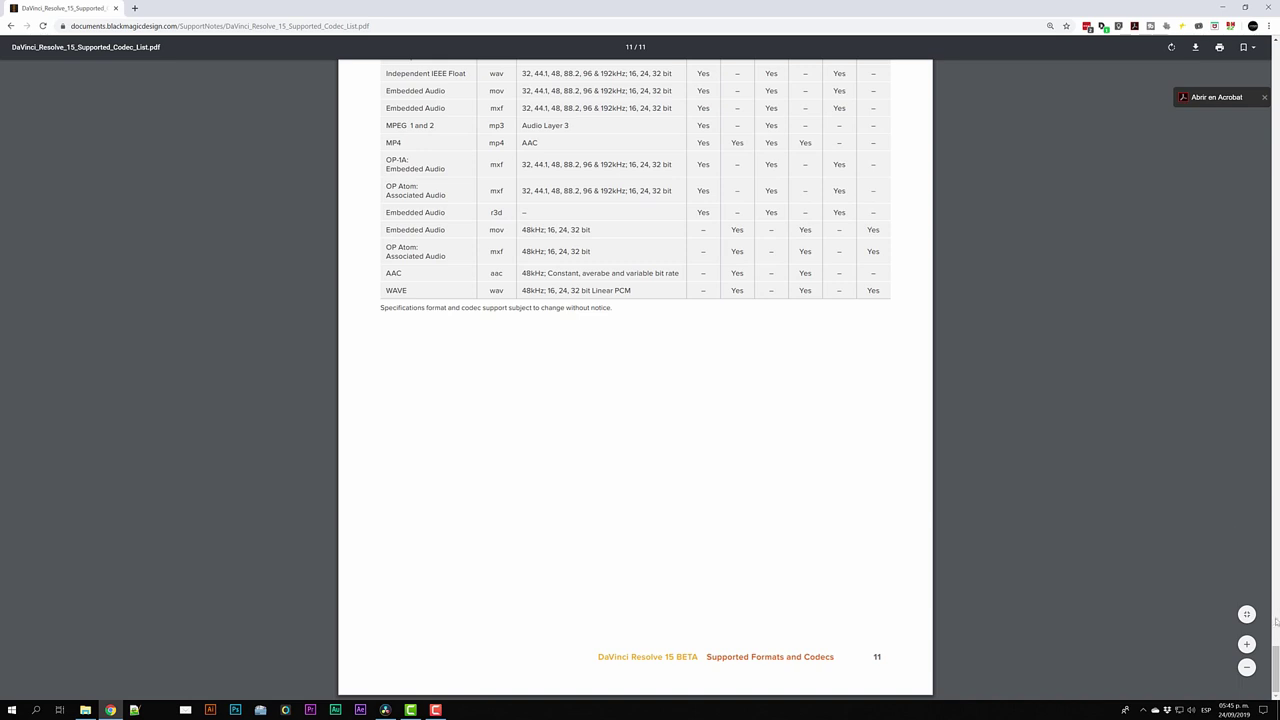
Step: Scroll the codec-list PDF down to the Supported Video Formats and Codecs table
drag(1276, 670, 1276, 70)
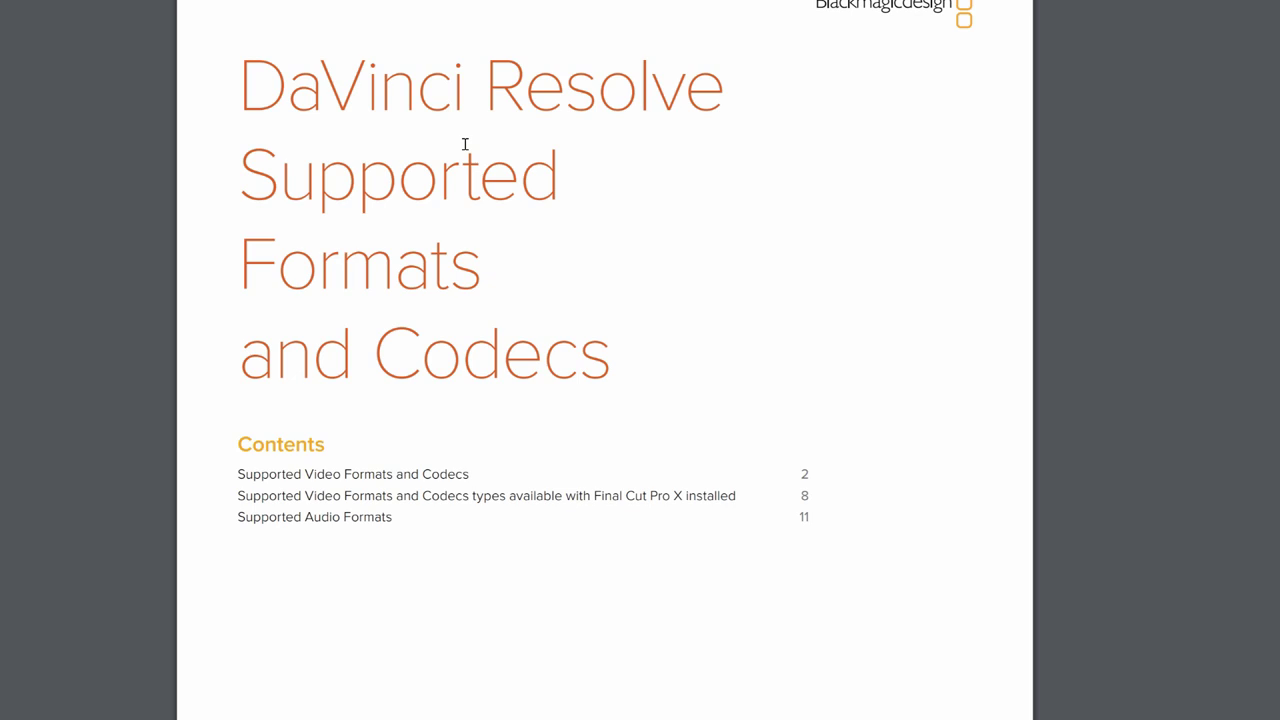
scroll(465, 144, down, 2)
scroll(465, 144, down, 3)
scroll(465, 144, down, 4)
scroll(465, 144, down, 5)
scroll(465, 144, down, 4)
scroll(465, 144, down, 5)
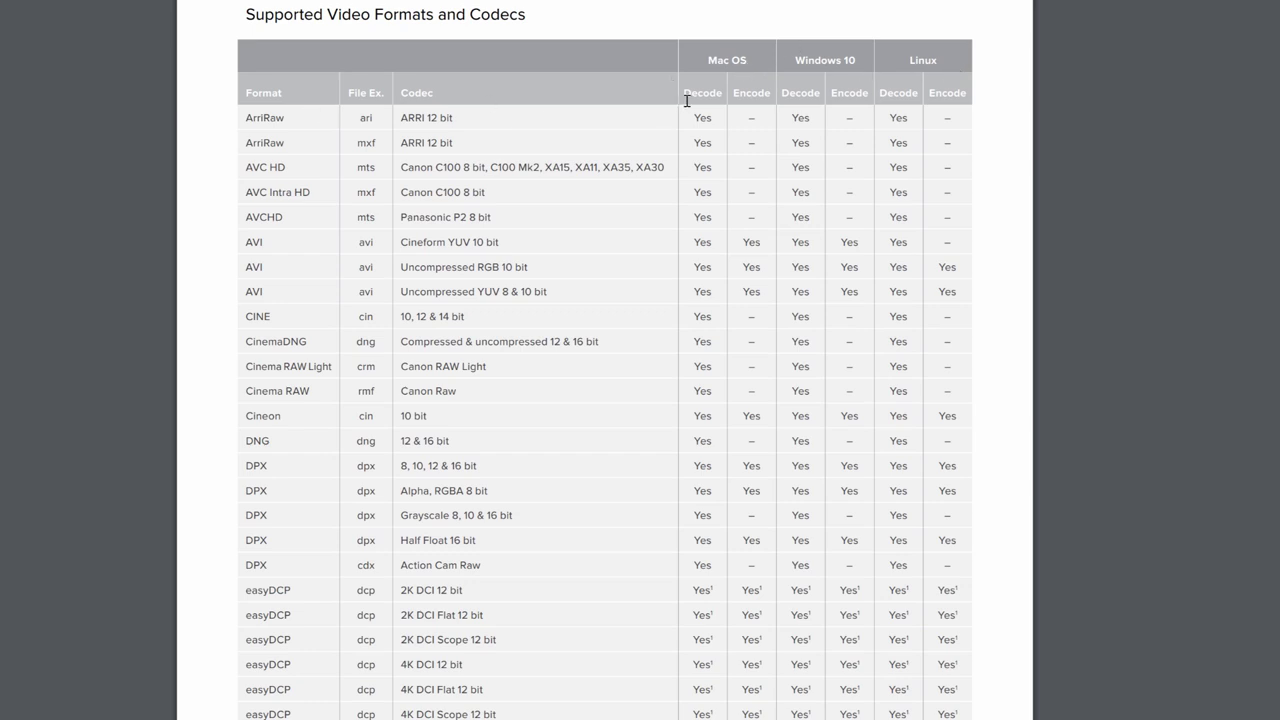
Step: Highlight the Decode heading and the AVCHD and AVI Cineform Mac OS Decode/Encode values
drag(685, 98, 772, 88)
click(739, 96)
double_click(272, 217)
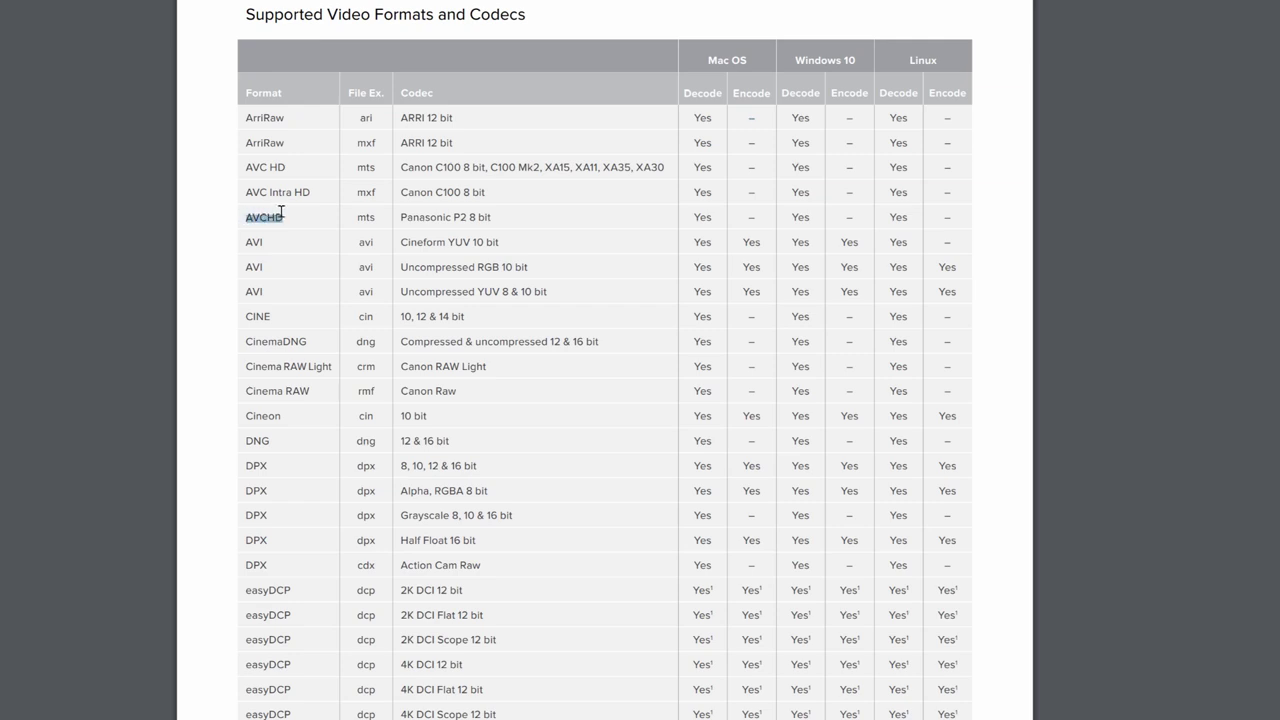
double_click(701, 217)
click(748, 219)
double_click(696, 240)
double_click(748, 243)
click(663, 251)
Step: Scroll to the Final Cut Pro X codec table and highlight the first Mac OS Decode 'Yes'
scroll(710, 285, down, 2)
scroll(710, 285, down, 2)
scroll(710, 285, down, 10)
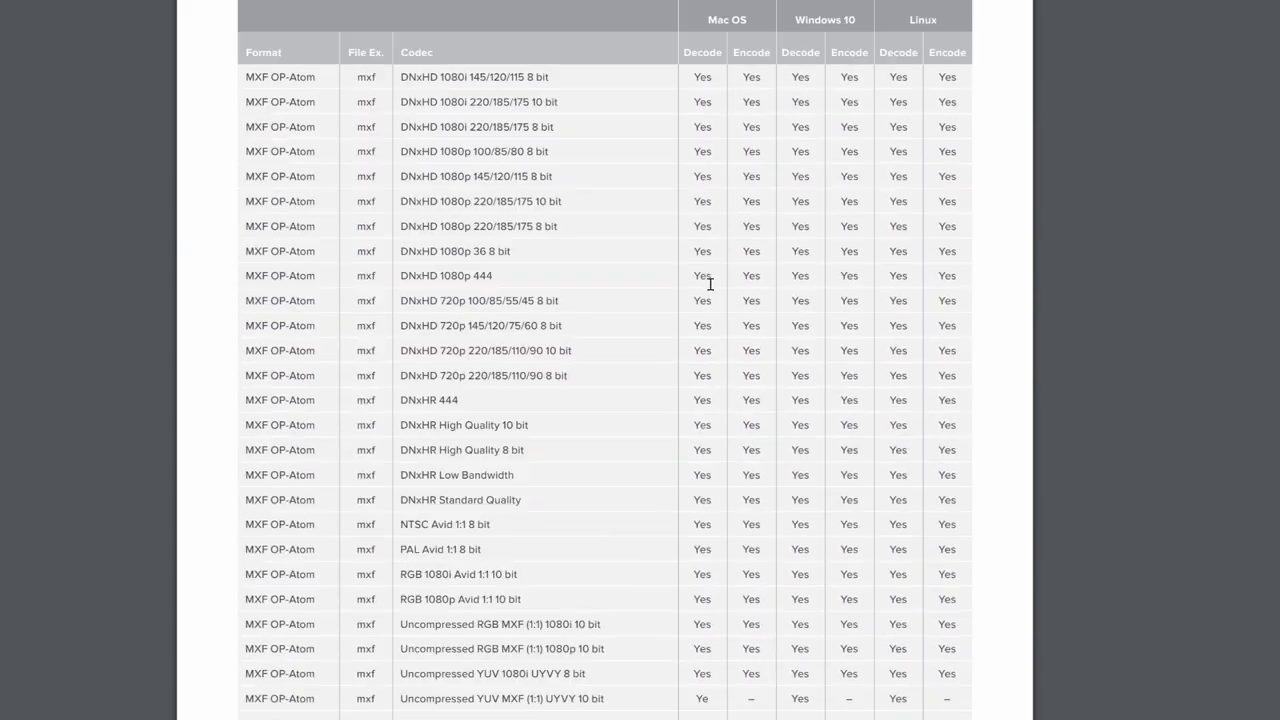
scroll(710, 285, down, 2)
scroll(710, 285, down, 5)
scroll(710, 285, down, 3)
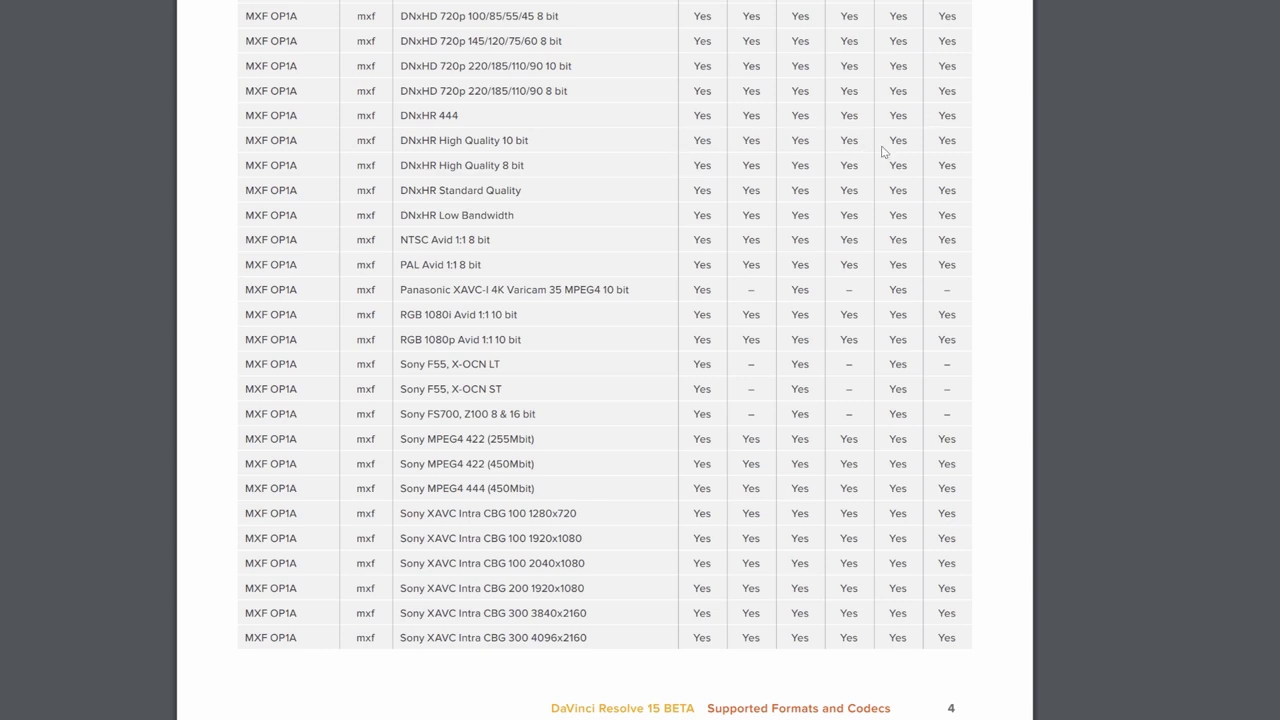
scroll(830, 157, down, 5)
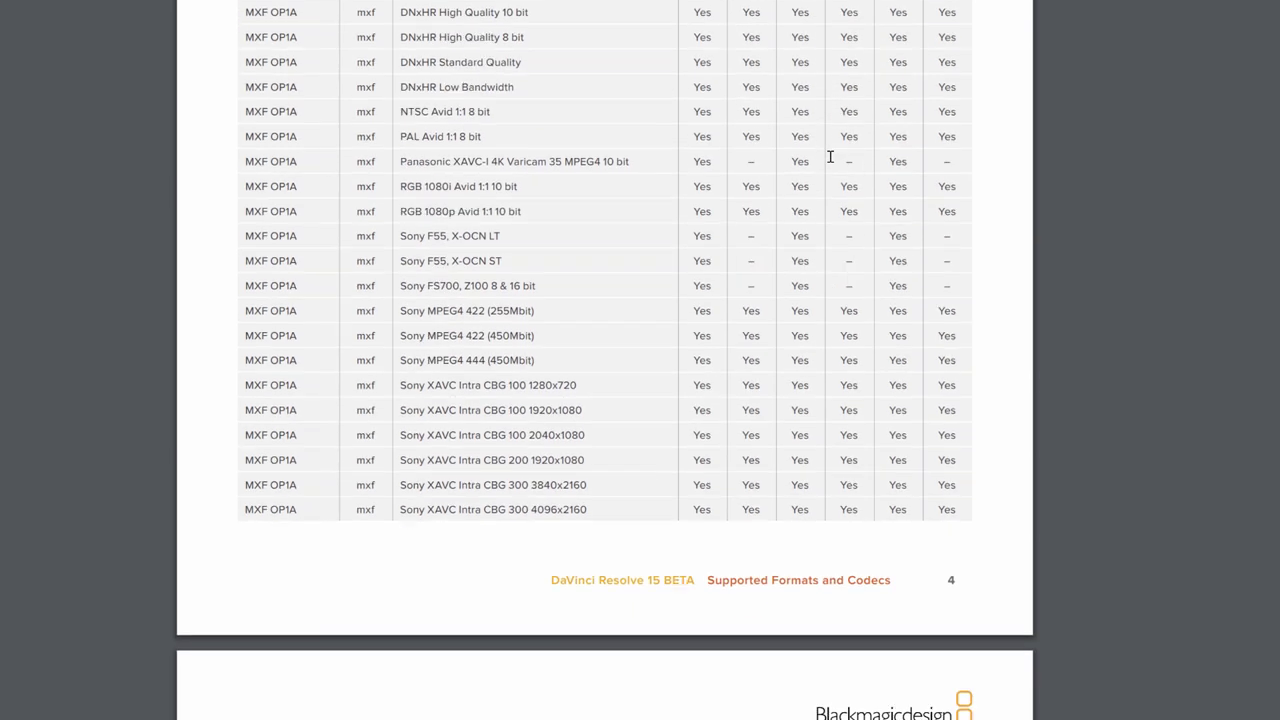
scroll(830, 157, down, 6)
scroll(830, 157, down, 4)
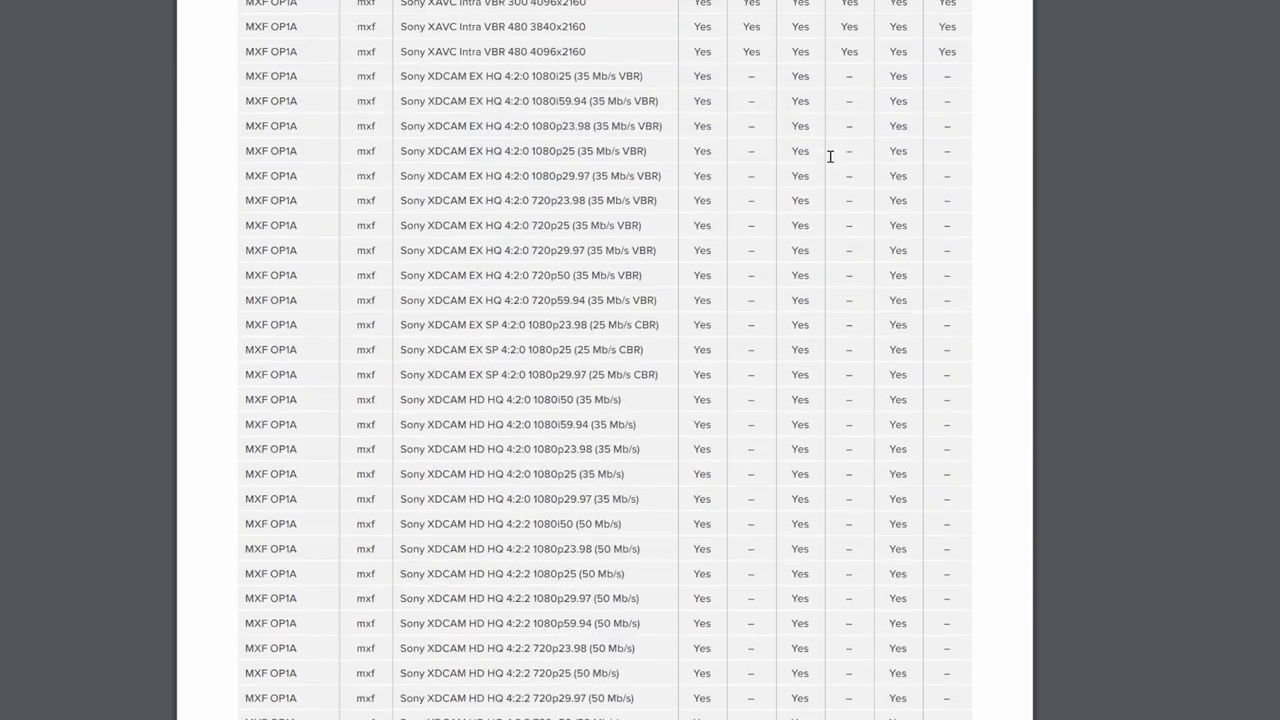
scroll(830, 157, down, 4)
scroll(830, 157, down, 4)
scroll(830, 157, down, 5)
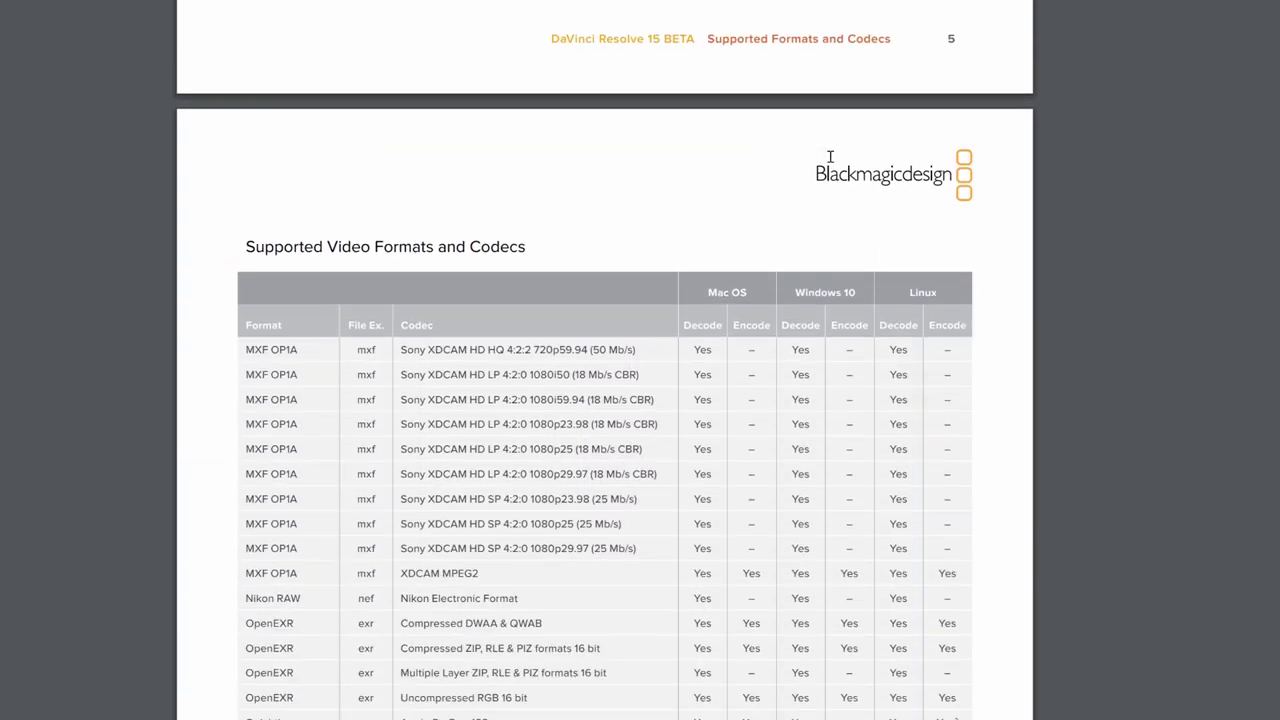
scroll(830, 157, down, 7)
scroll(830, 157, down, 1)
scroll(830, 157, down, 6)
scroll(830, 157, down, 1)
scroll(830, 157, down, 10)
scroll(830, 157, down, 3)
scroll(830, 157, down, 10)
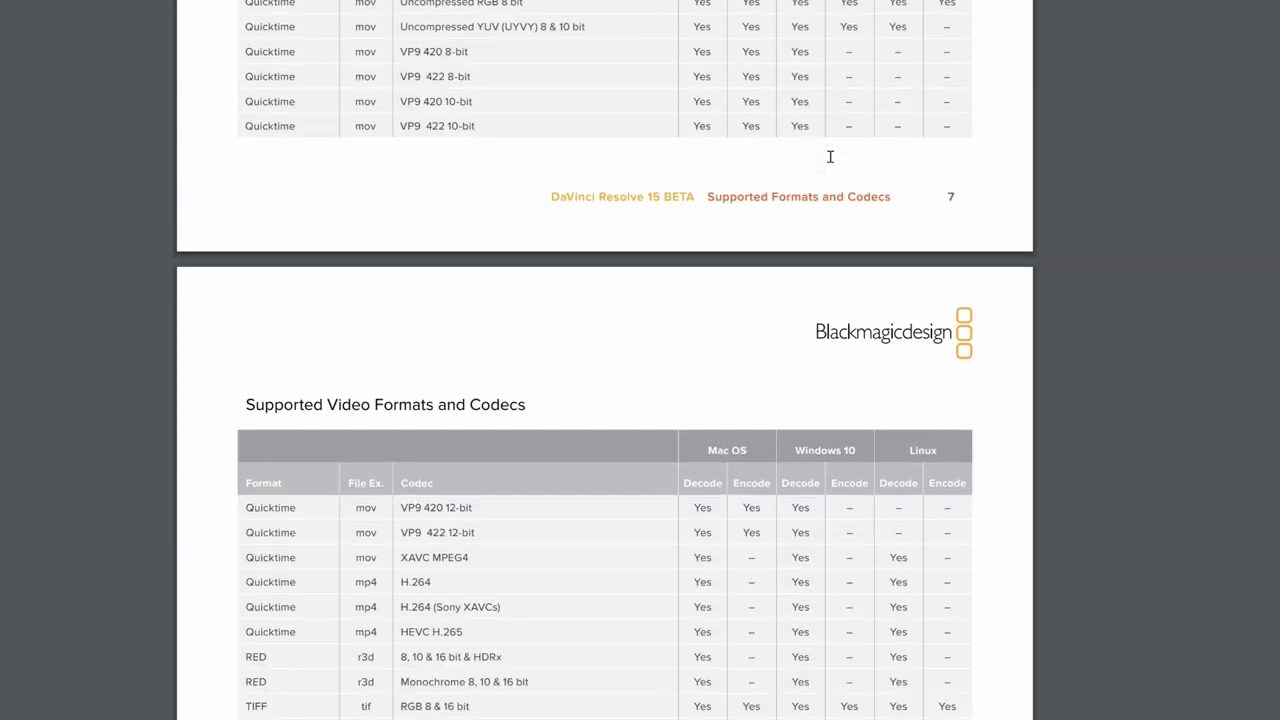
scroll(830, 157, down, 4)
scroll(830, 157, down, 5)
scroll(830, 157, down, 3)
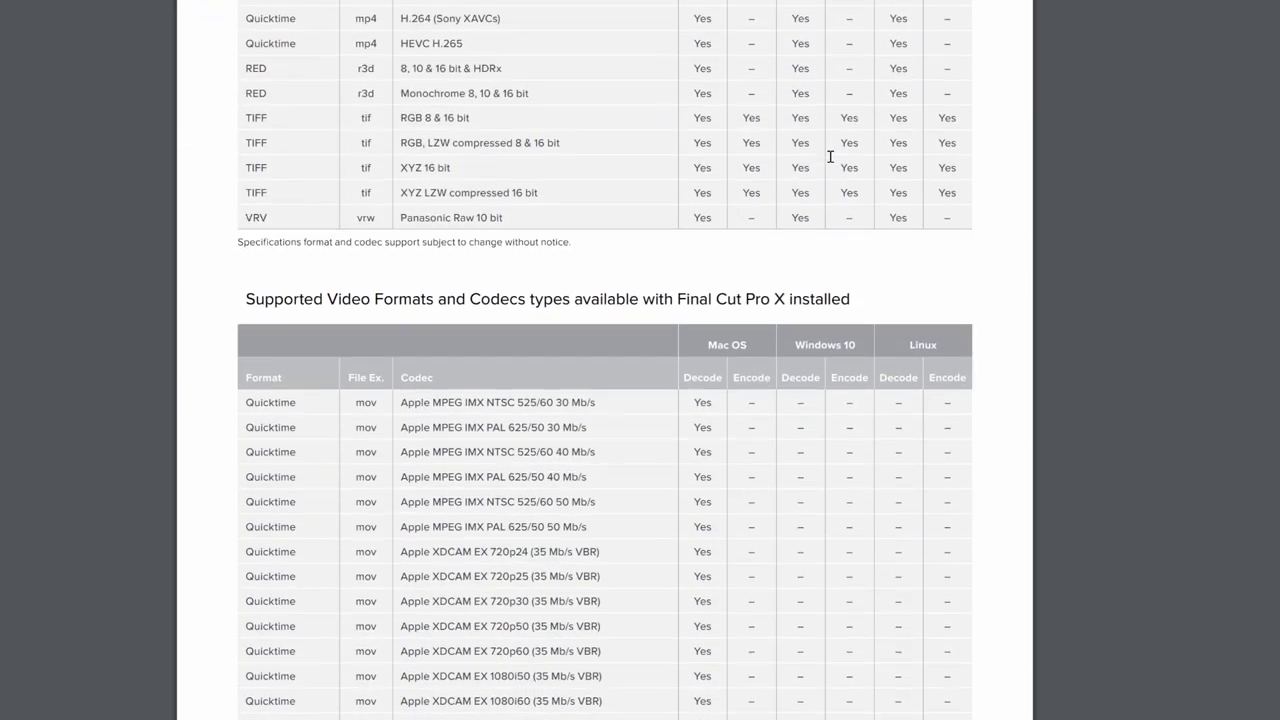
scroll(830, 157, down, 4)
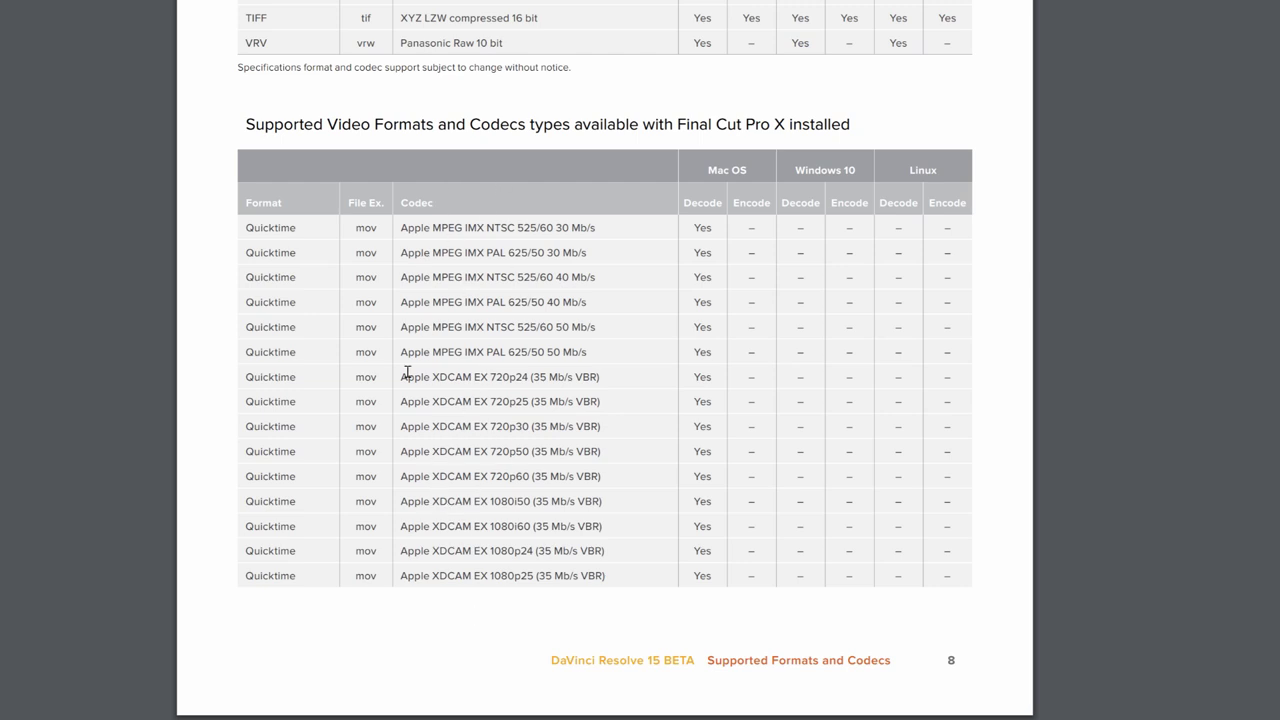
double_click(709, 228)
click(572, 258)
Step: Scroll on to the start of the Supported Audio Formats section
scroll(336, 298, down, 1)
scroll(336, 298, down, 3)
scroll(336, 298, down, 1)
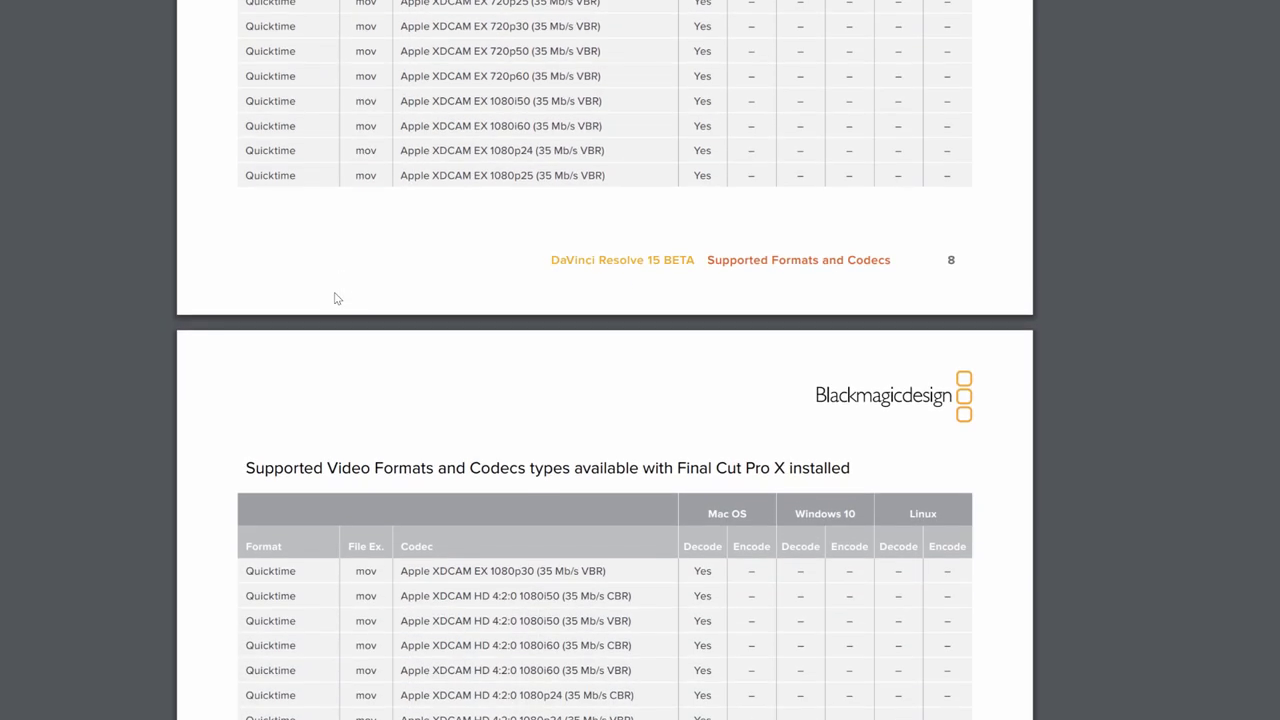
scroll(336, 298, down, 2)
scroll(334, 292, down, 1)
scroll(334, 292, down, 3)
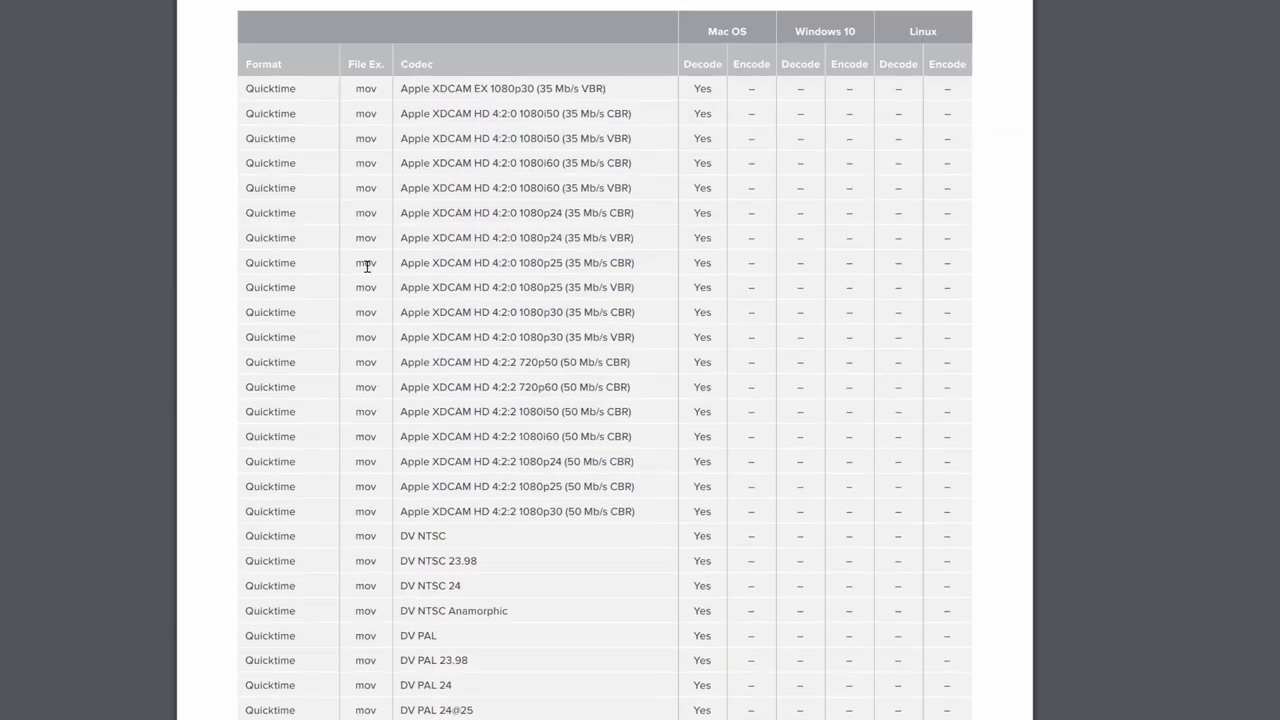
scroll(449, 198, down, 1)
scroll(425, 270, down, 2)
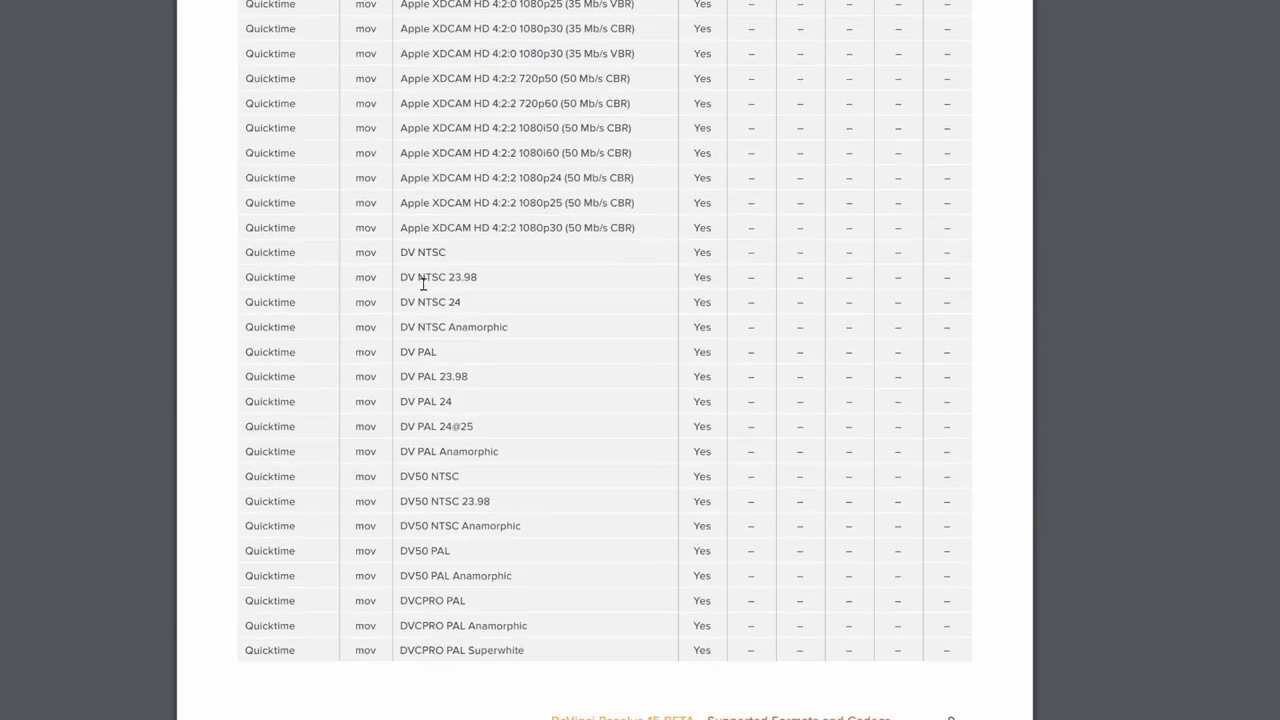
scroll(328, 540, down, 1)
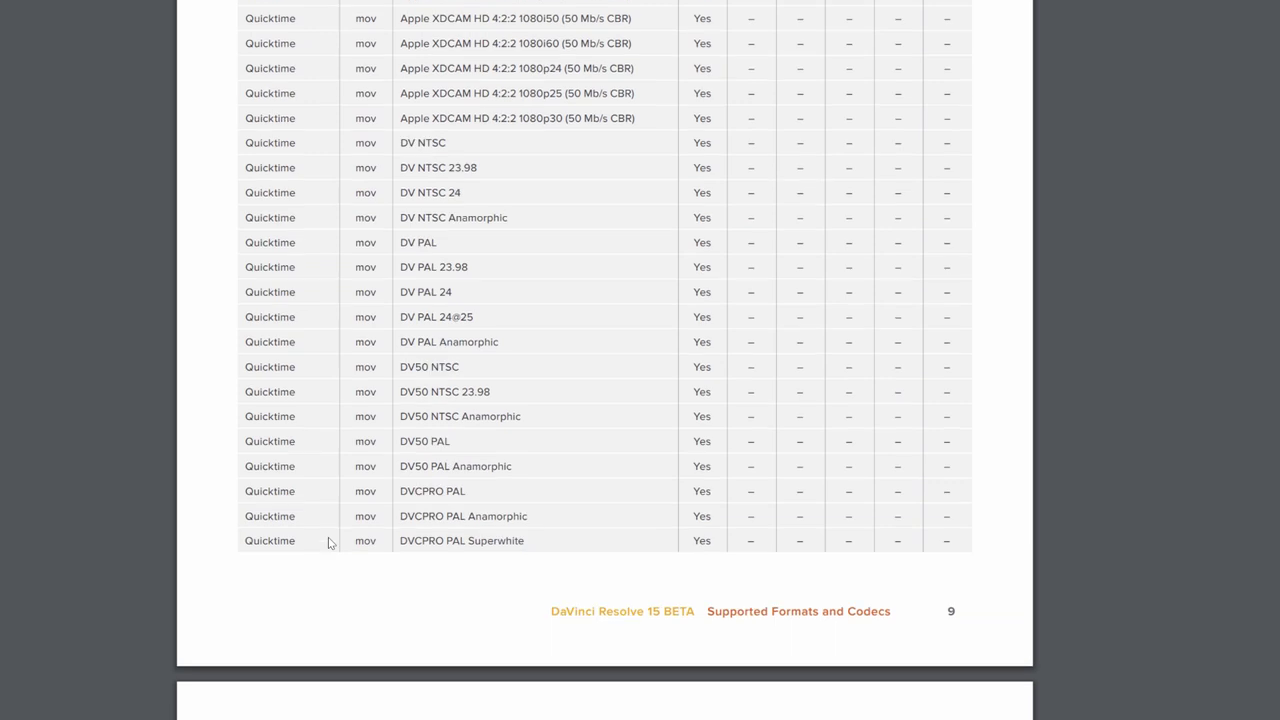
scroll(328, 540, down, 2)
scroll(330, 543, down, 1)
scroll(330, 543, down, 2)
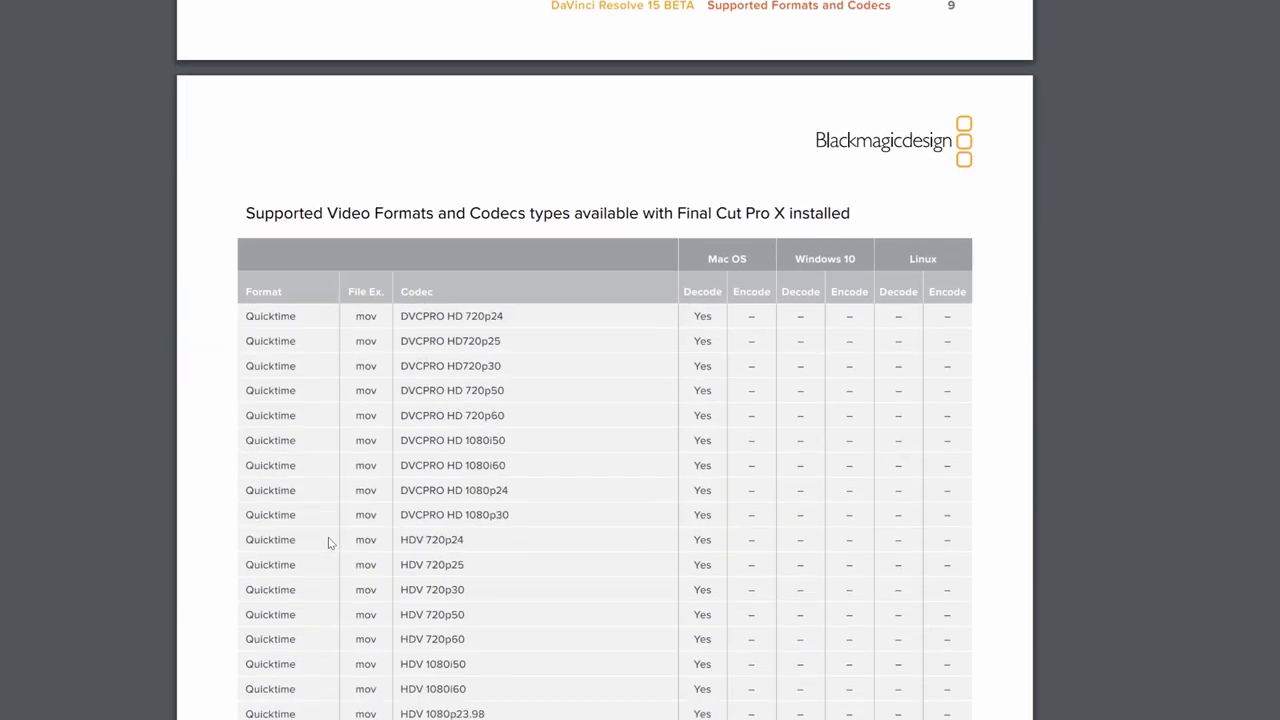
scroll(328, 537, down, 3)
scroll(328, 537, down, 2)
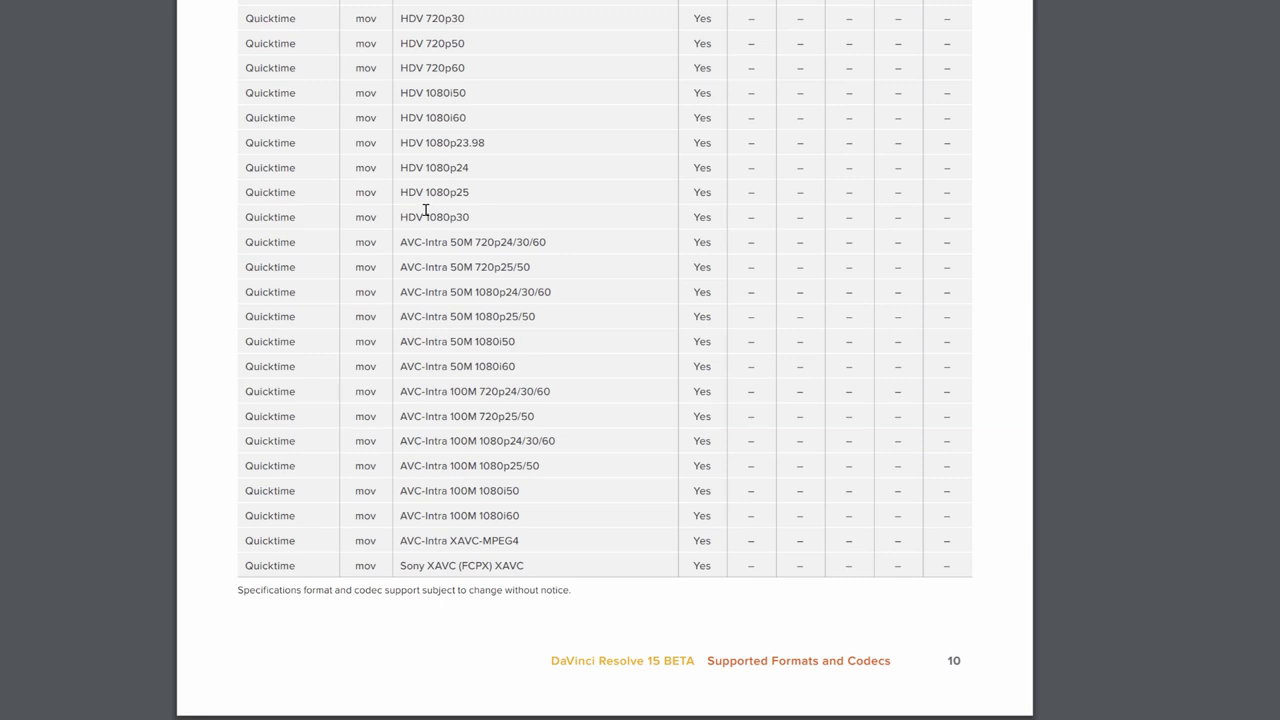
scroll(624, 345, down, 3)
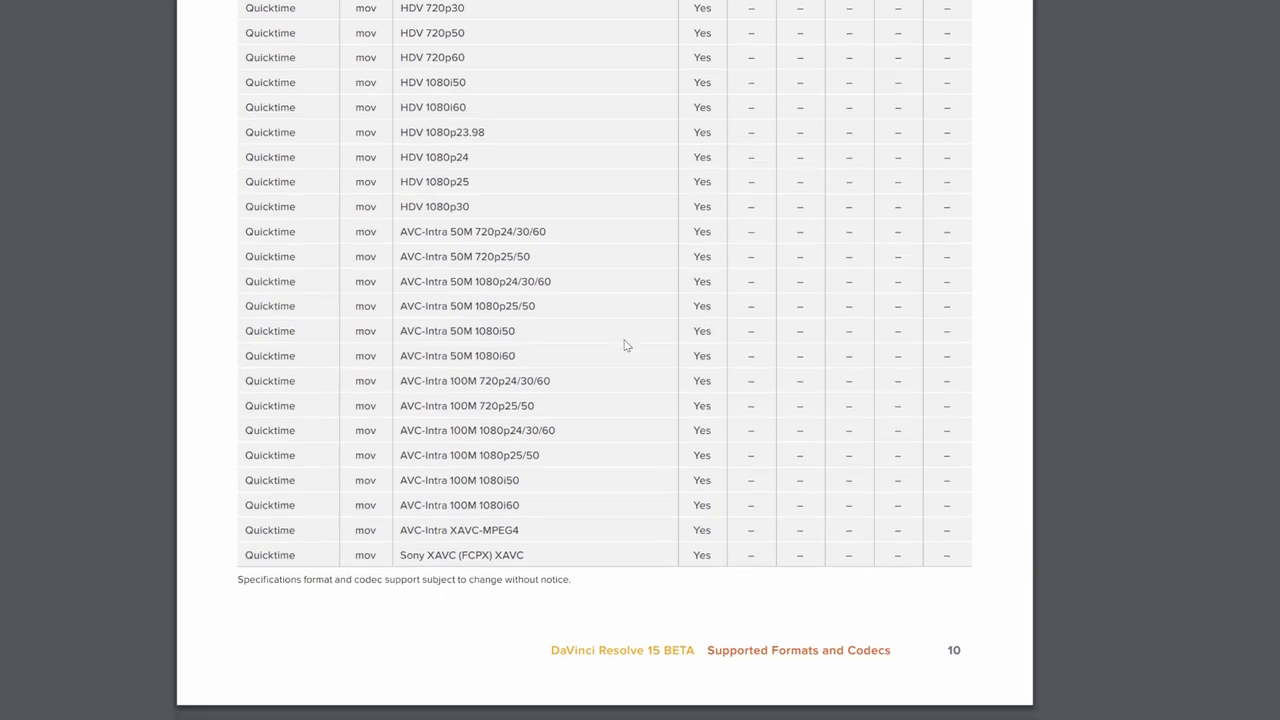
scroll(621, 344, down, 1)
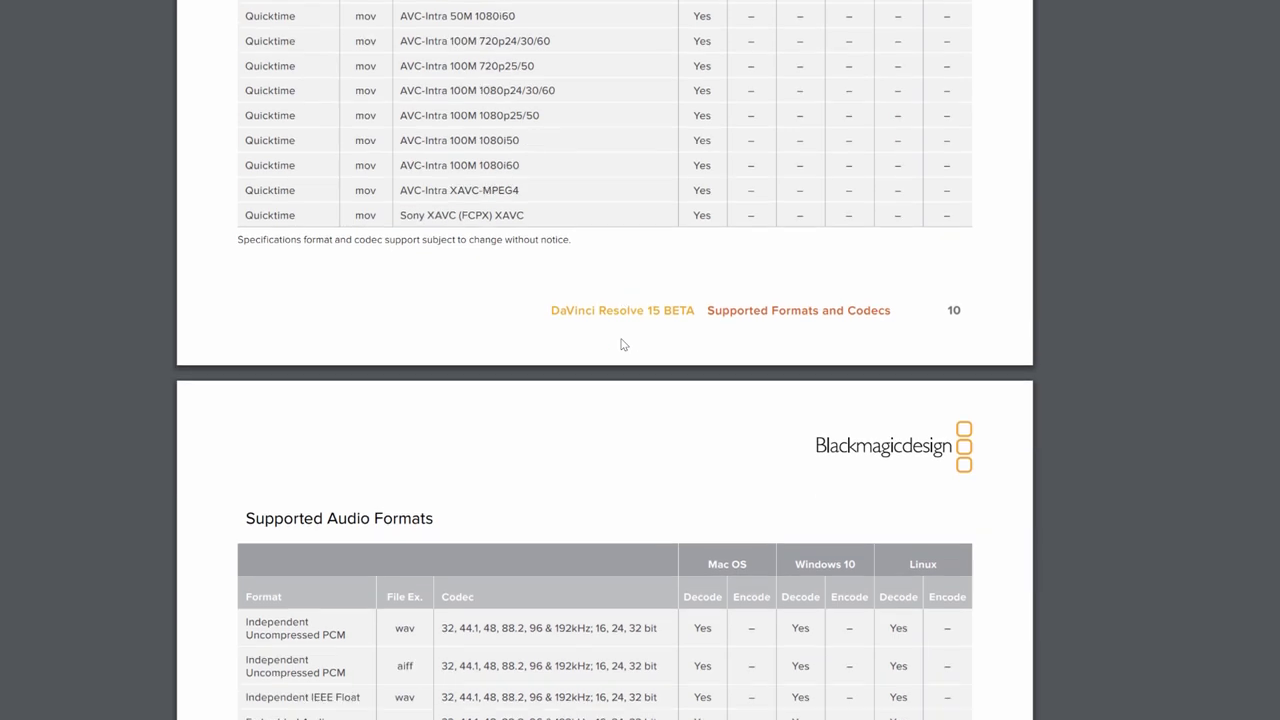
scroll(425, 400, down, 2)
scroll(490, 414, down, 3)
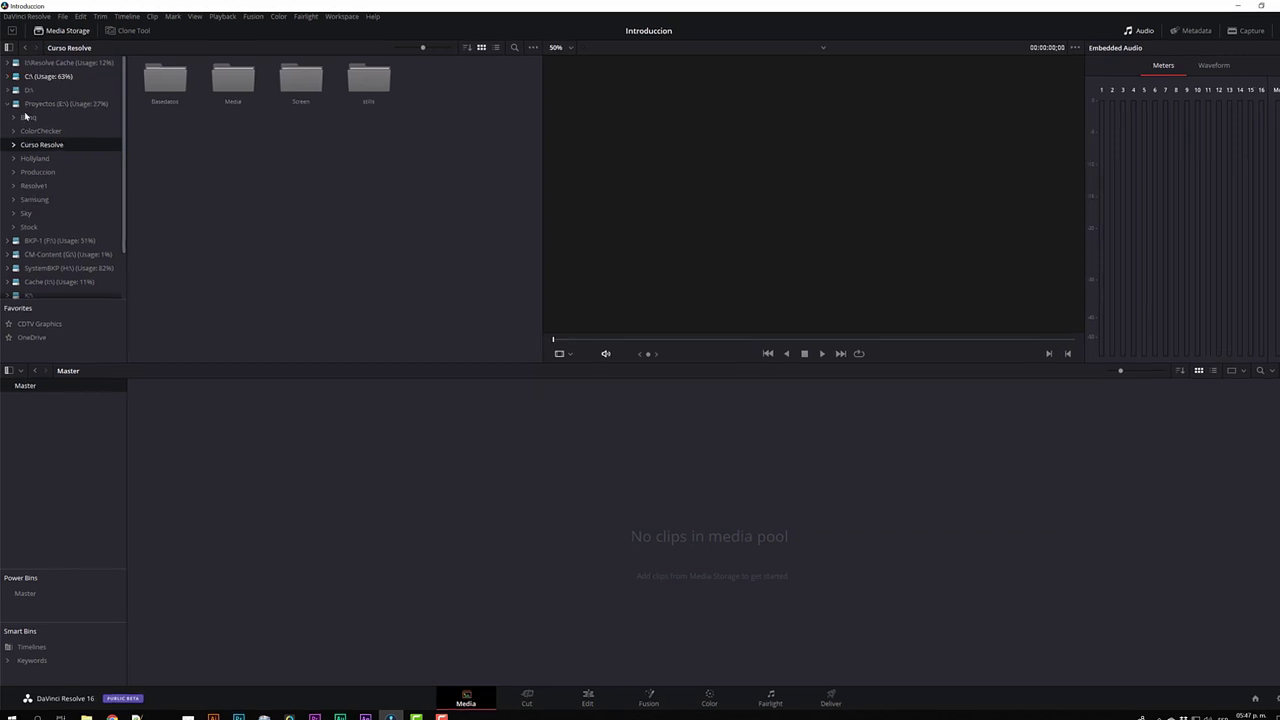
Step: Expand Proyectos (E:\) and Curso Resolve to reveal Basedatos, Media, Screen and stills folders
click(8, 102)
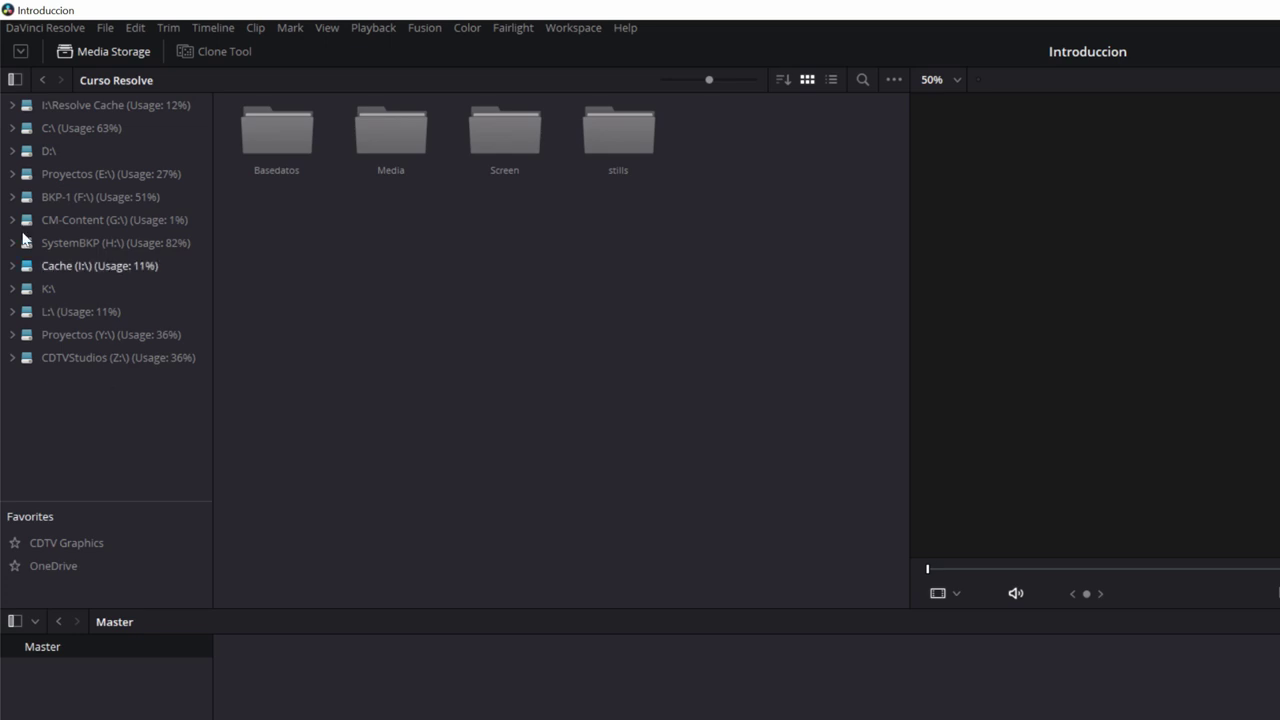
click(13, 174)
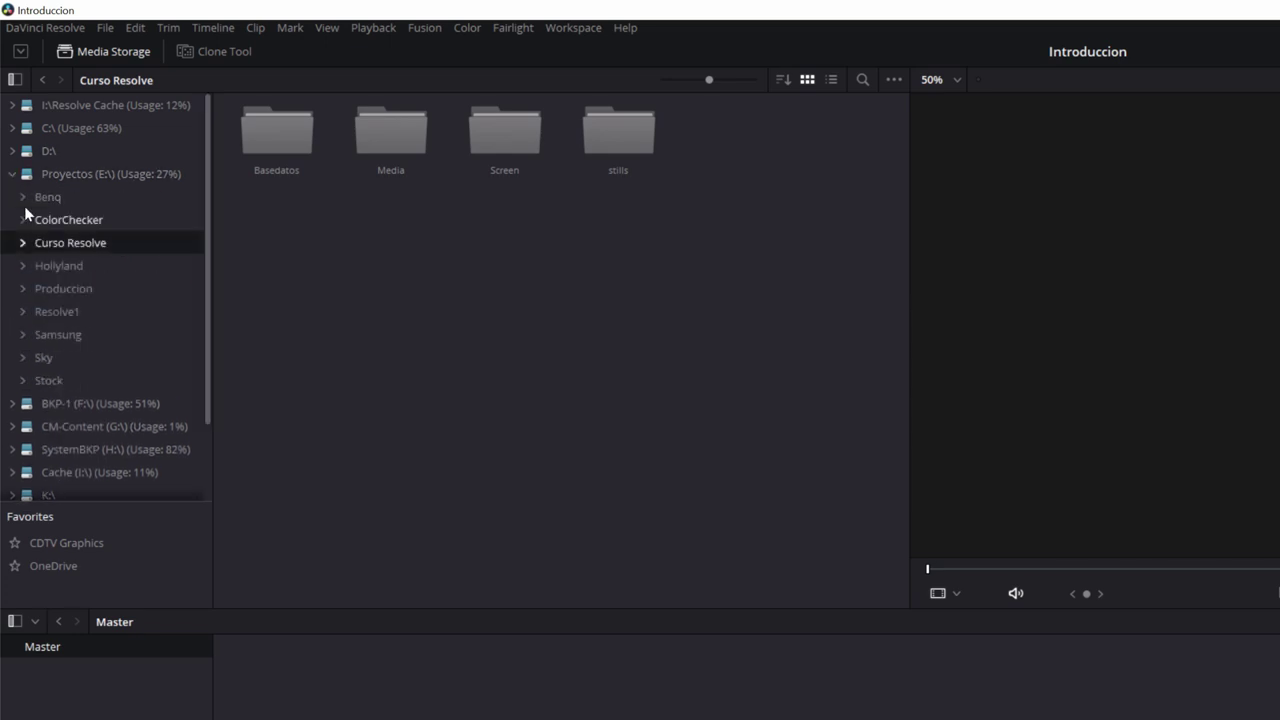
click(23, 245)
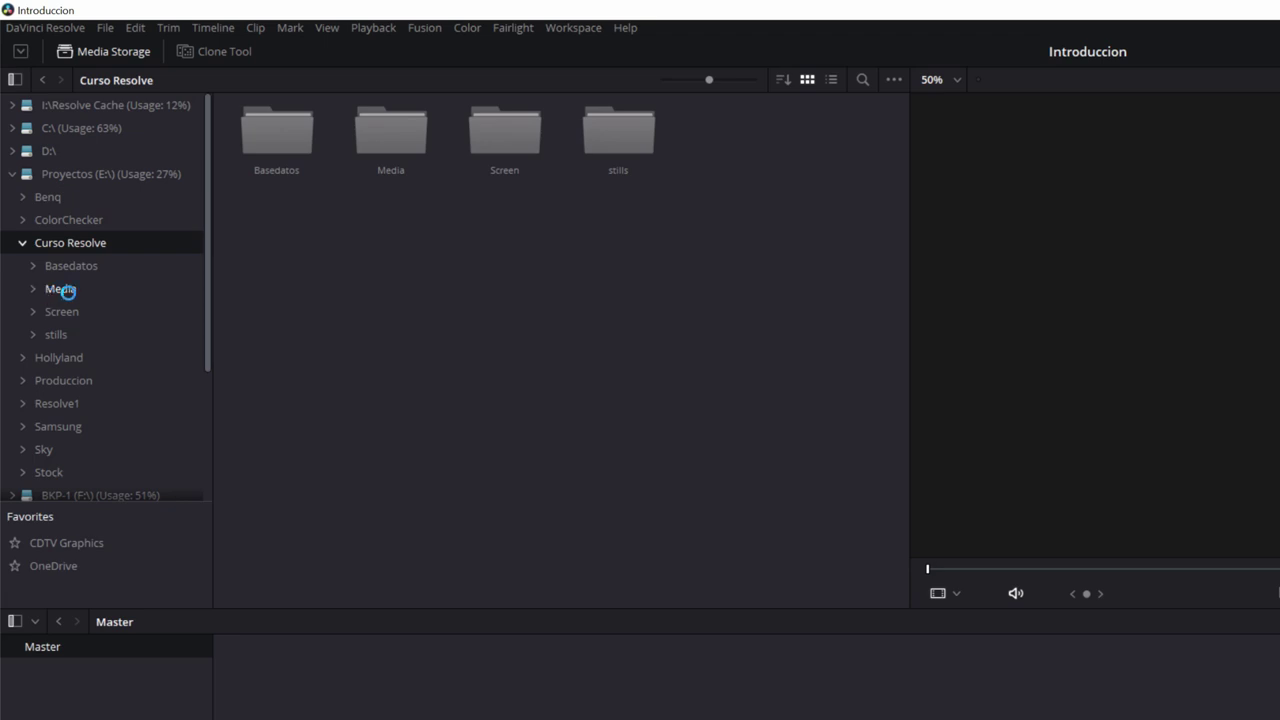
Step: Open the Media folder in Media Storage to list its MP4 clips from C0011.MP4
click(60, 289)
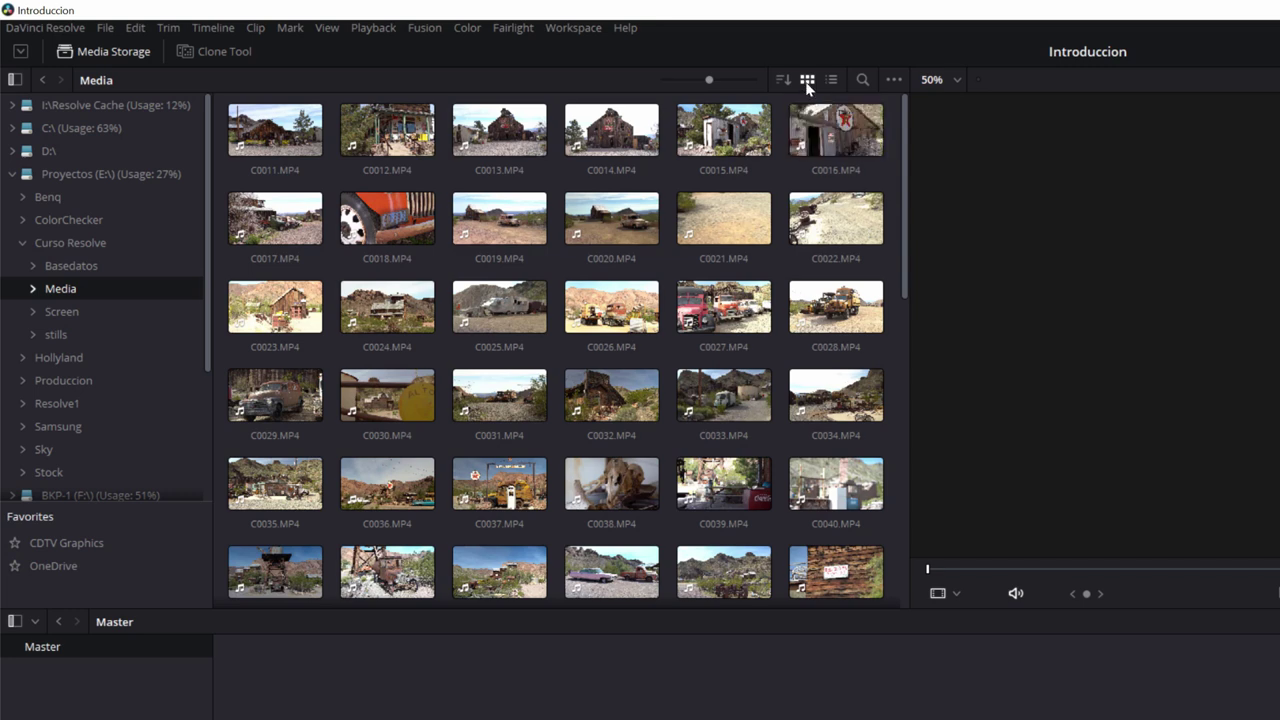
Step: Enlarge the clip thumbnails to five per row and try the list view
mouse_move(710, 81)
mouse_down()
mouse_move(771, 80)
mouse_move(720, 86)
mouse_up()
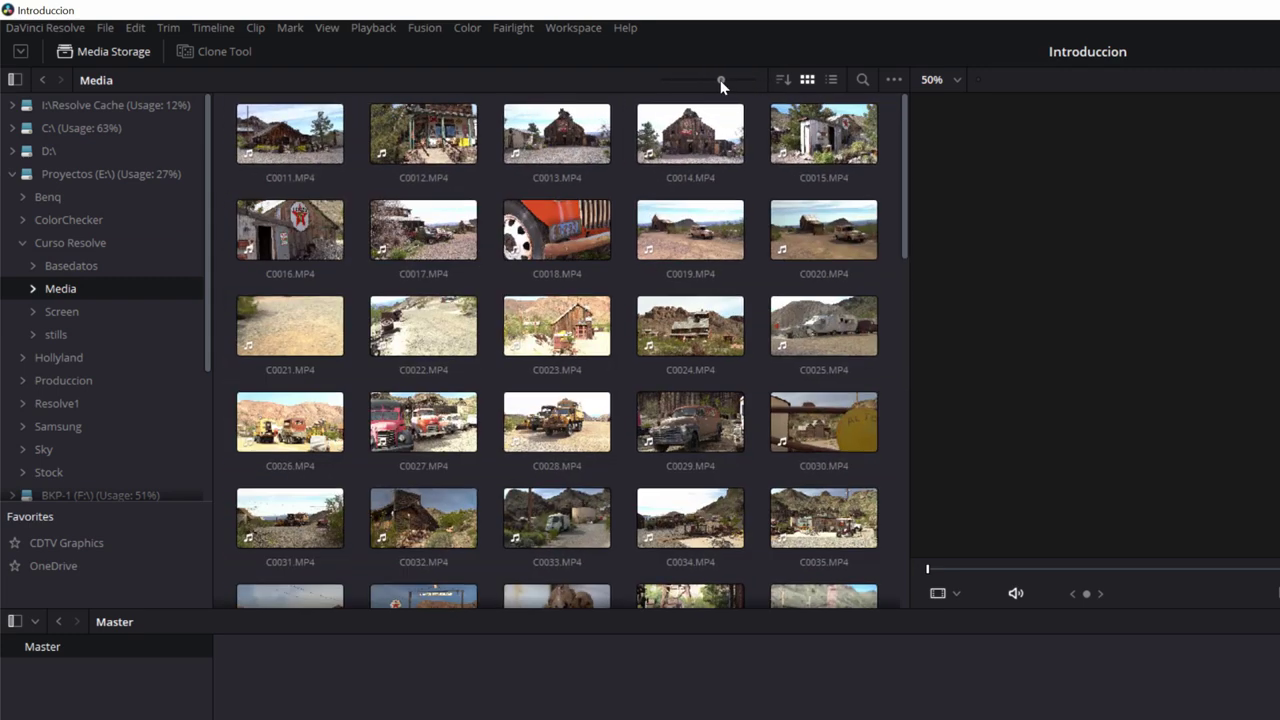
click(833, 82)
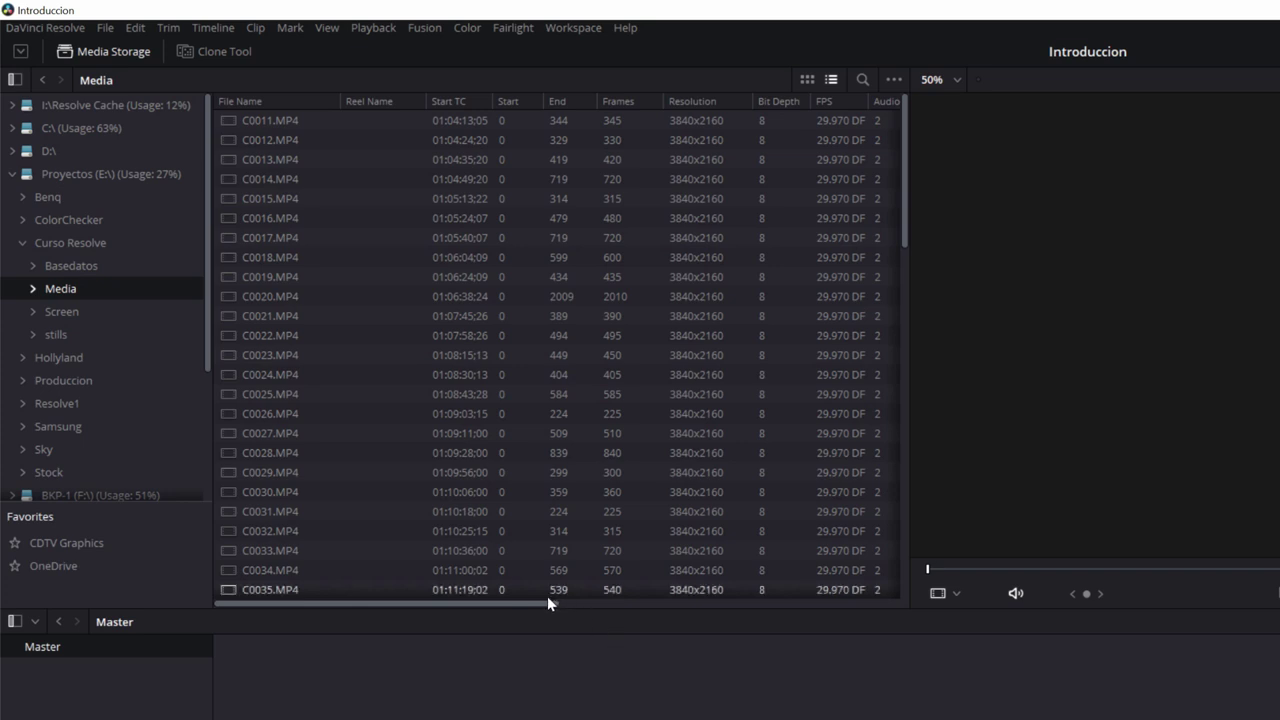
mouse_move(537, 602)
mouse_down()
mouse_move(786, 598)
mouse_move(542, 600)
mouse_up()
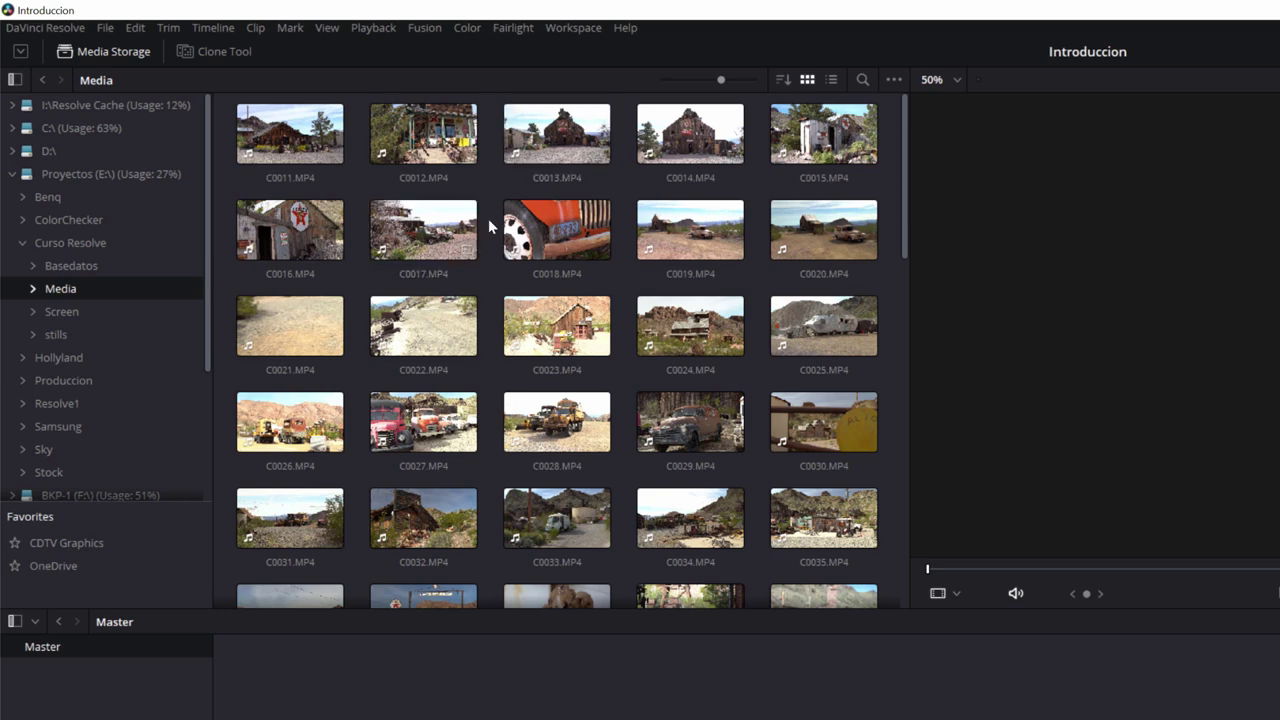
Step: Browse the Media folder clips down to C0090 and preview C0011 in the viewer
click(424, 420)
click(605, 262)
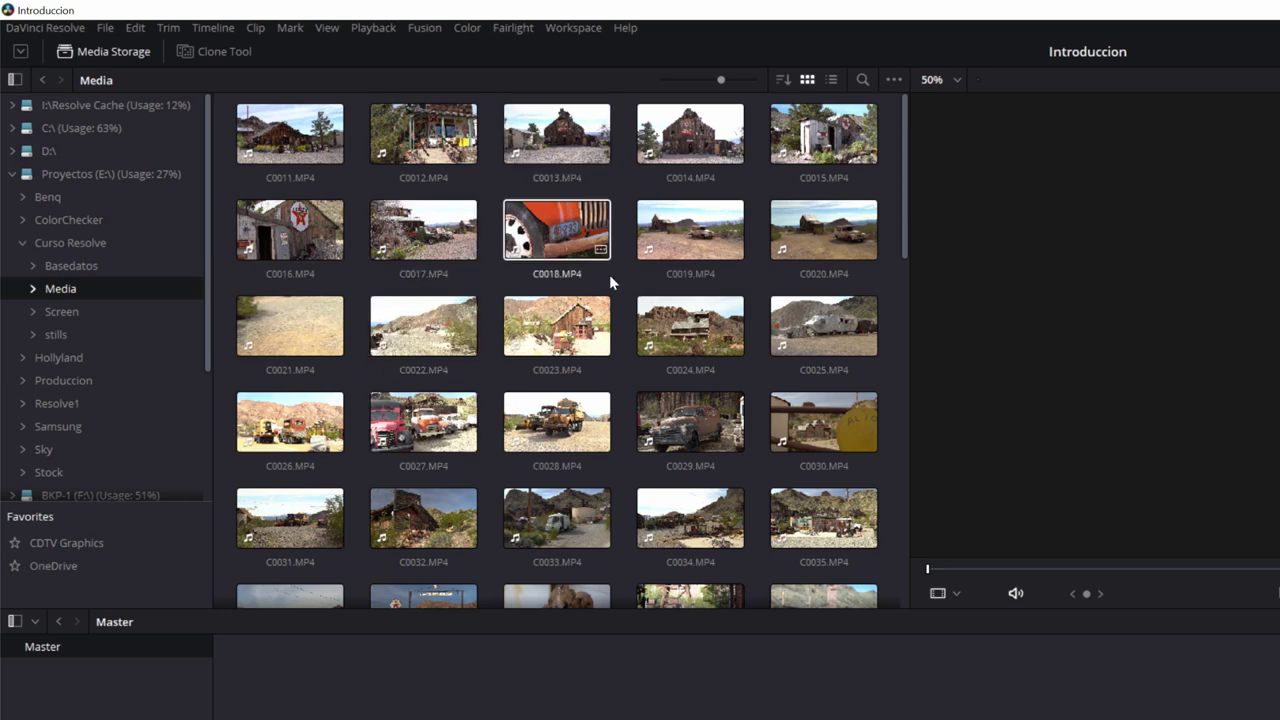
scroll(609, 282, down, 5)
scroll(609, 282, down, 5)
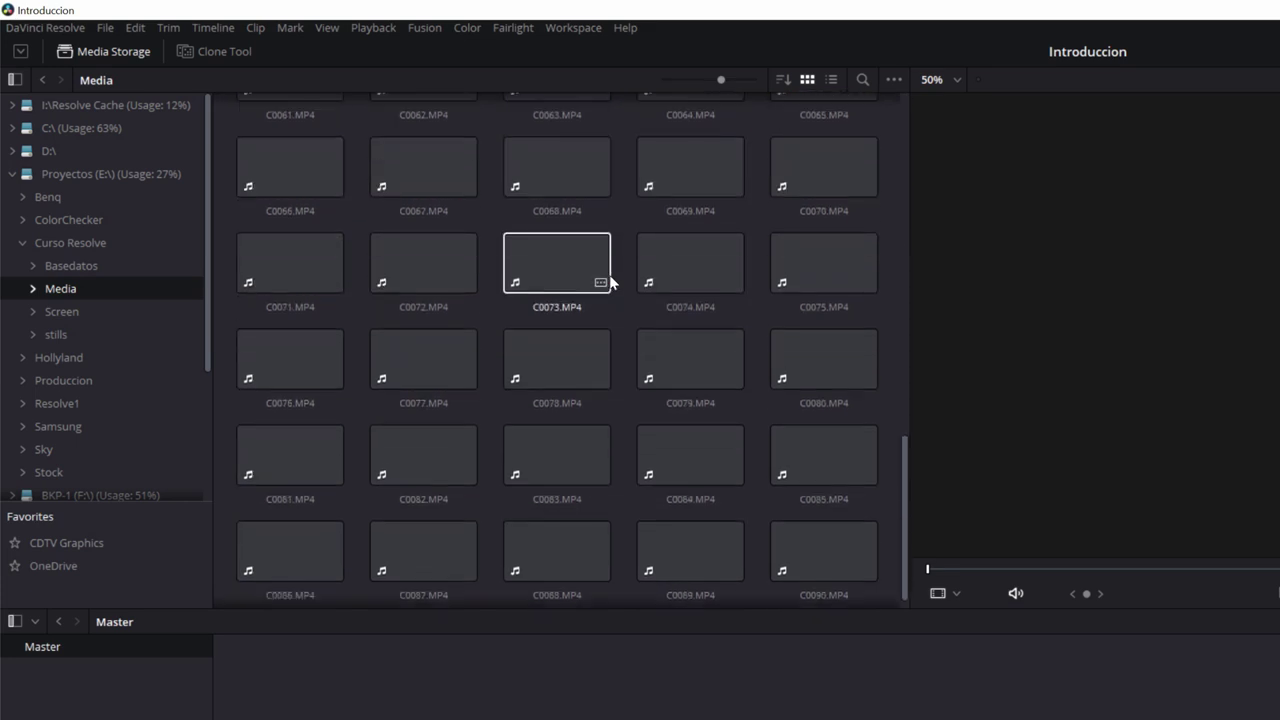
scroll(609, 282, up, 1)
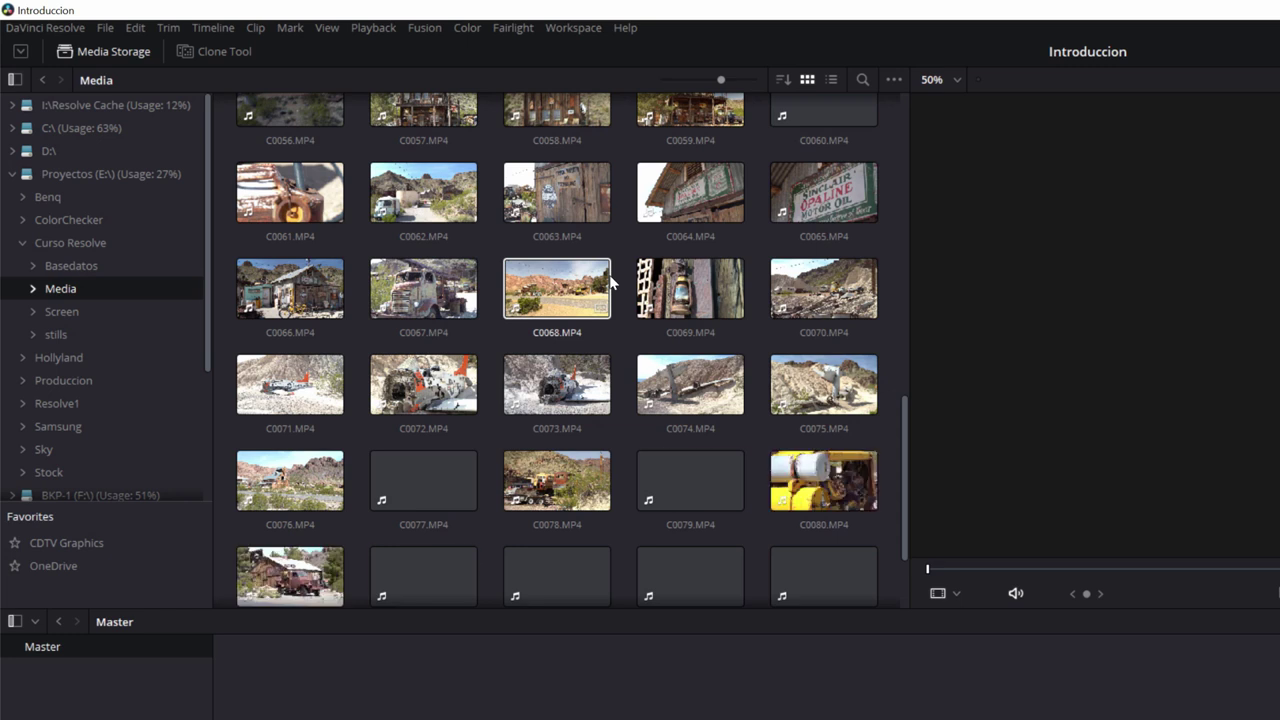
scroll(609, 274, down, 3)
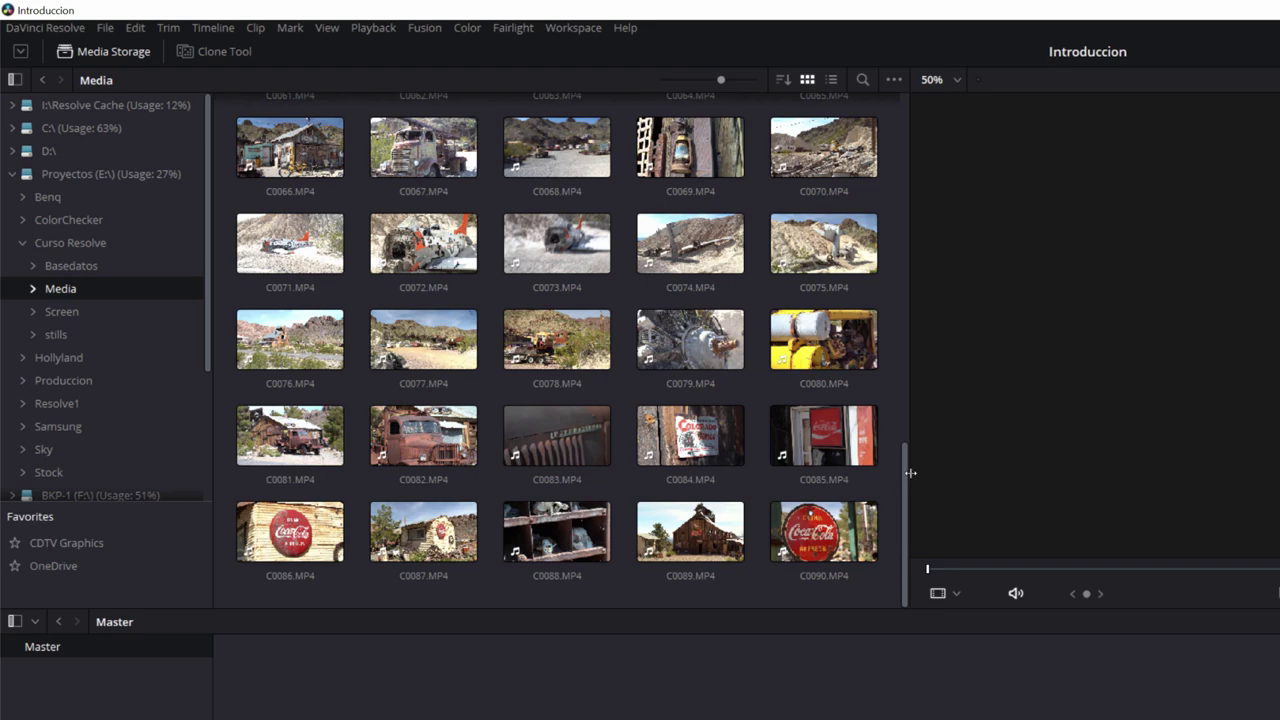
drag(907, 483, 906, 83)
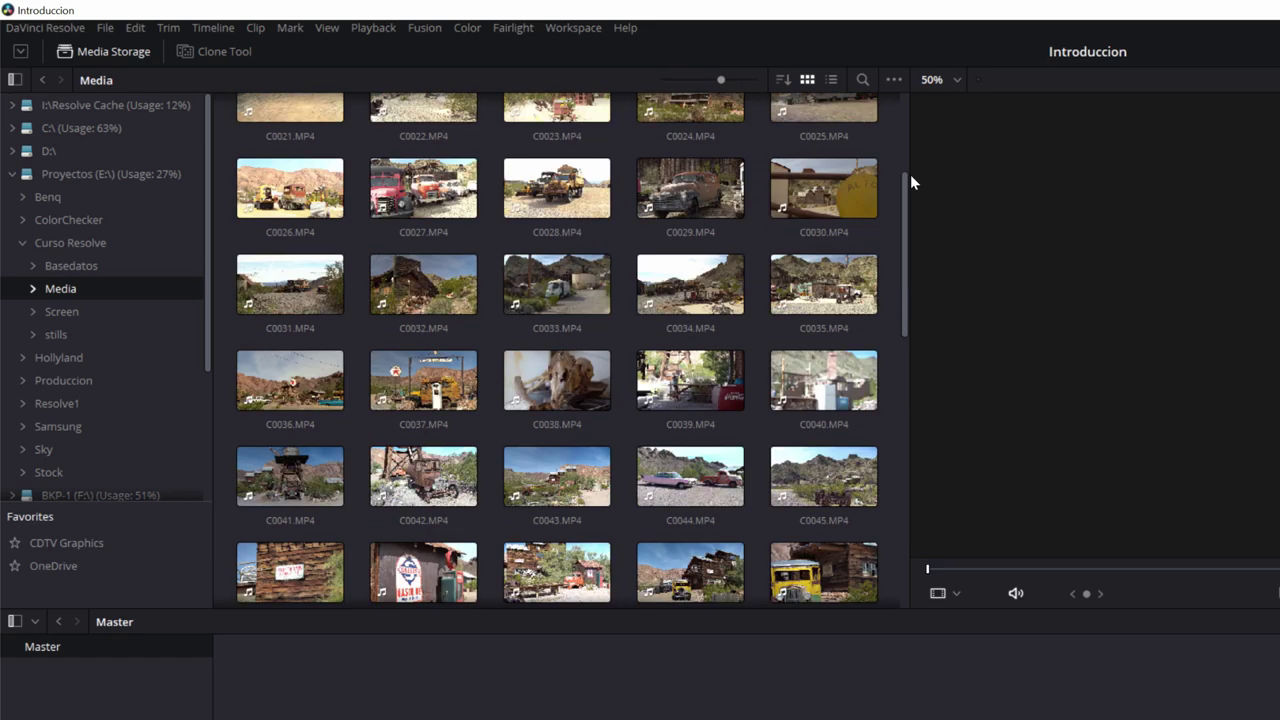
click(267, 134)
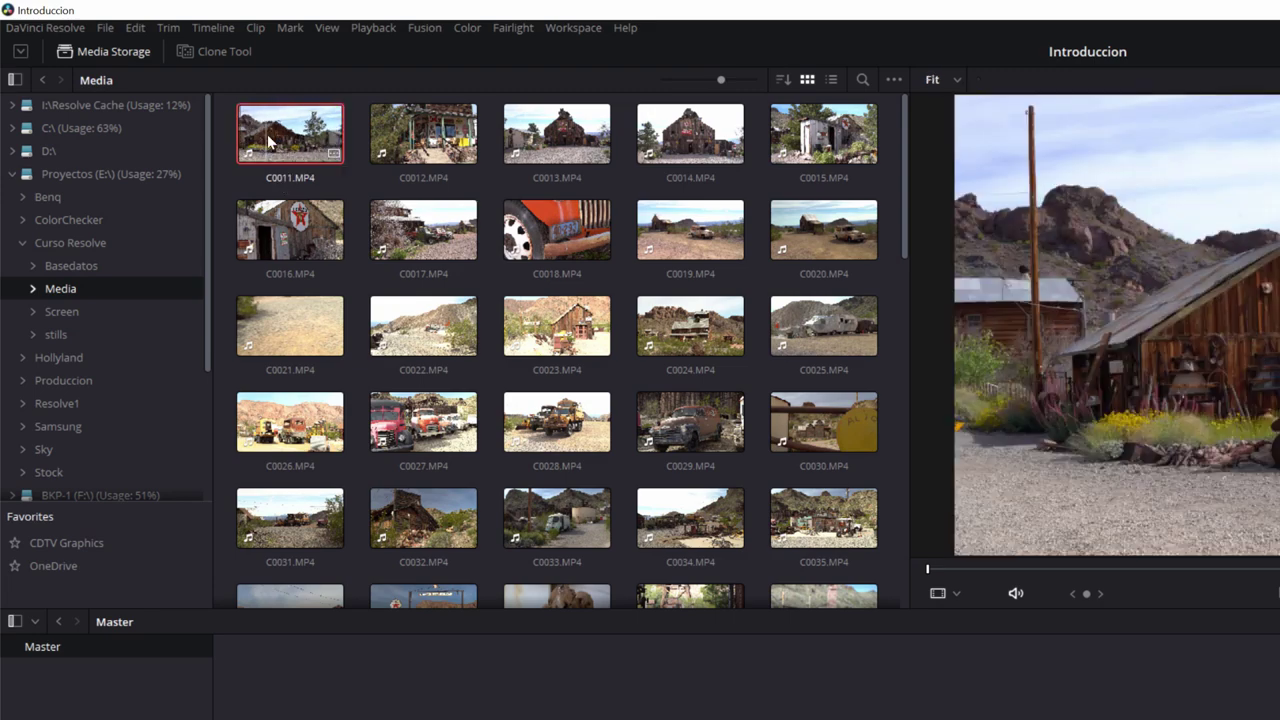
Step: Shift-select clips C0011 to C0018 and drag all eight into the Master media pool
shift+click(545, 248)
mouse_move(545, 248)
mouse_down()
mouse_move(334, 448)
mouse_move(354, 472)
mouse_up()
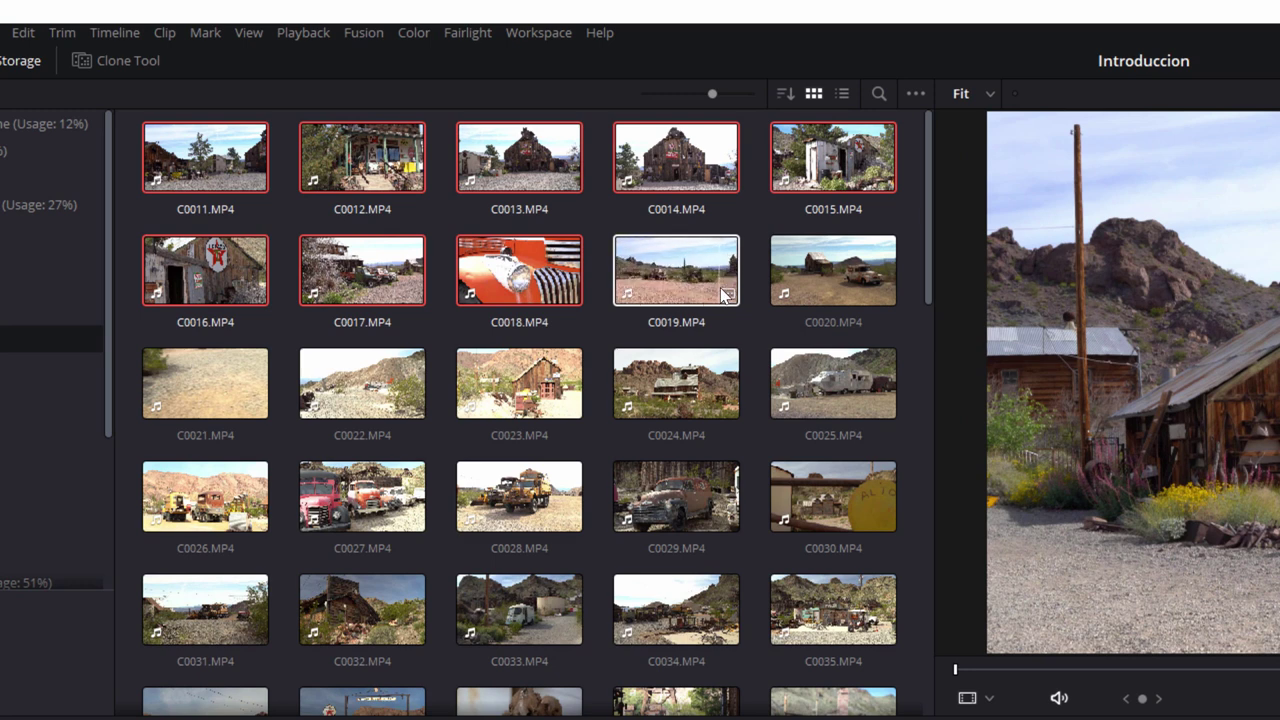
Step: Scrub clip C0019 in the viewer and add it to the Master bin
click(651, 296)
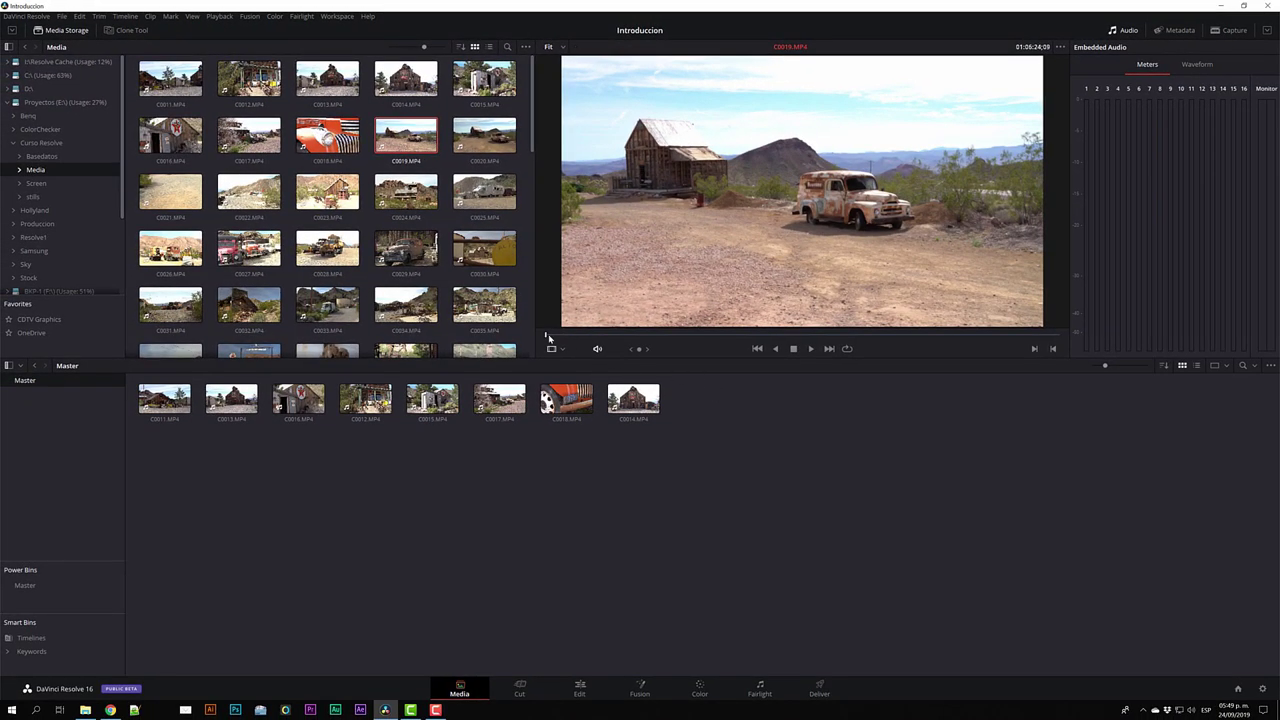
mouse_move(548, 338)
mouse_down()
mouse_move(899, 343)
mouse_move(595, 349)
mouse_up()
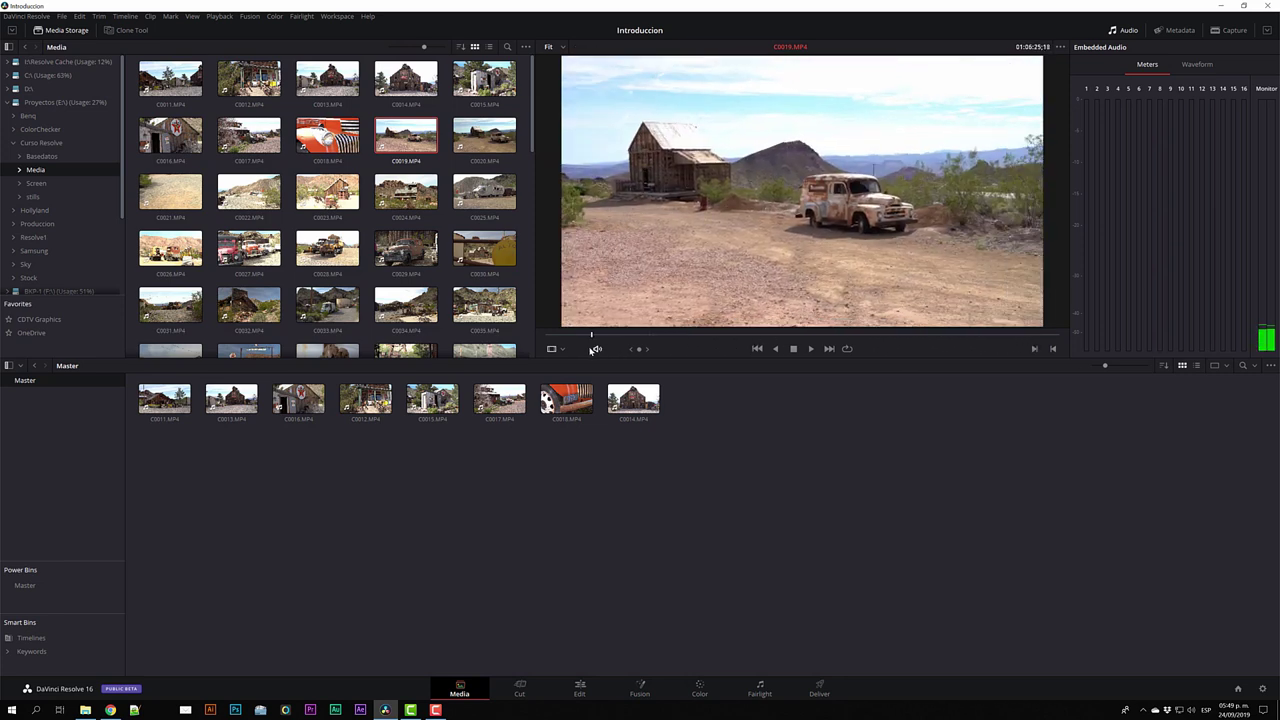
drag(595, 349, 813, 342)
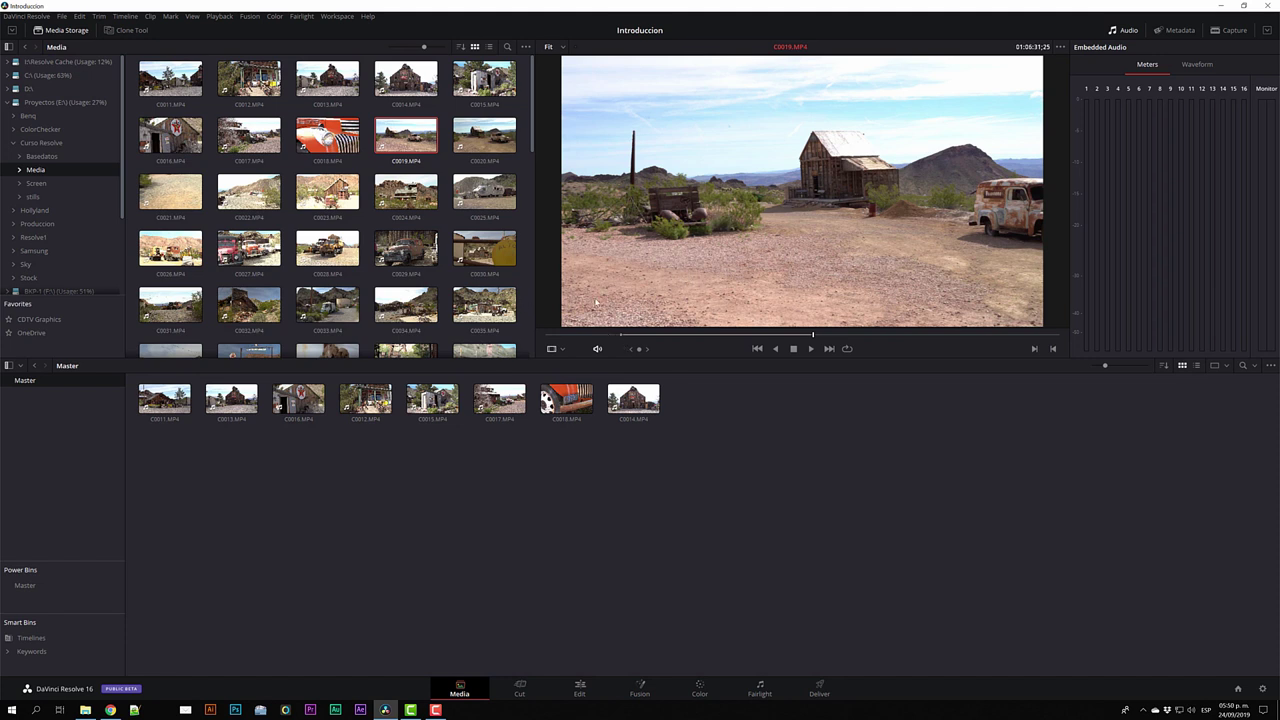
drag(406, 137, 695, 398)
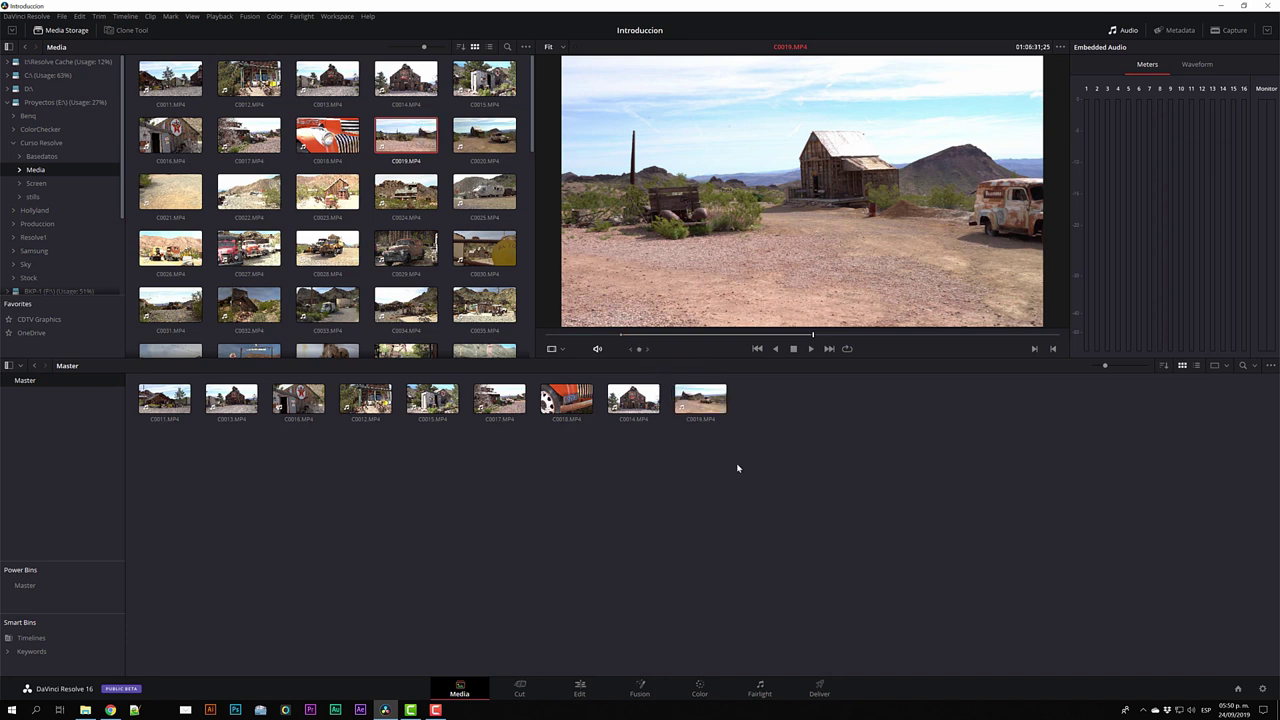
click(719, 410)
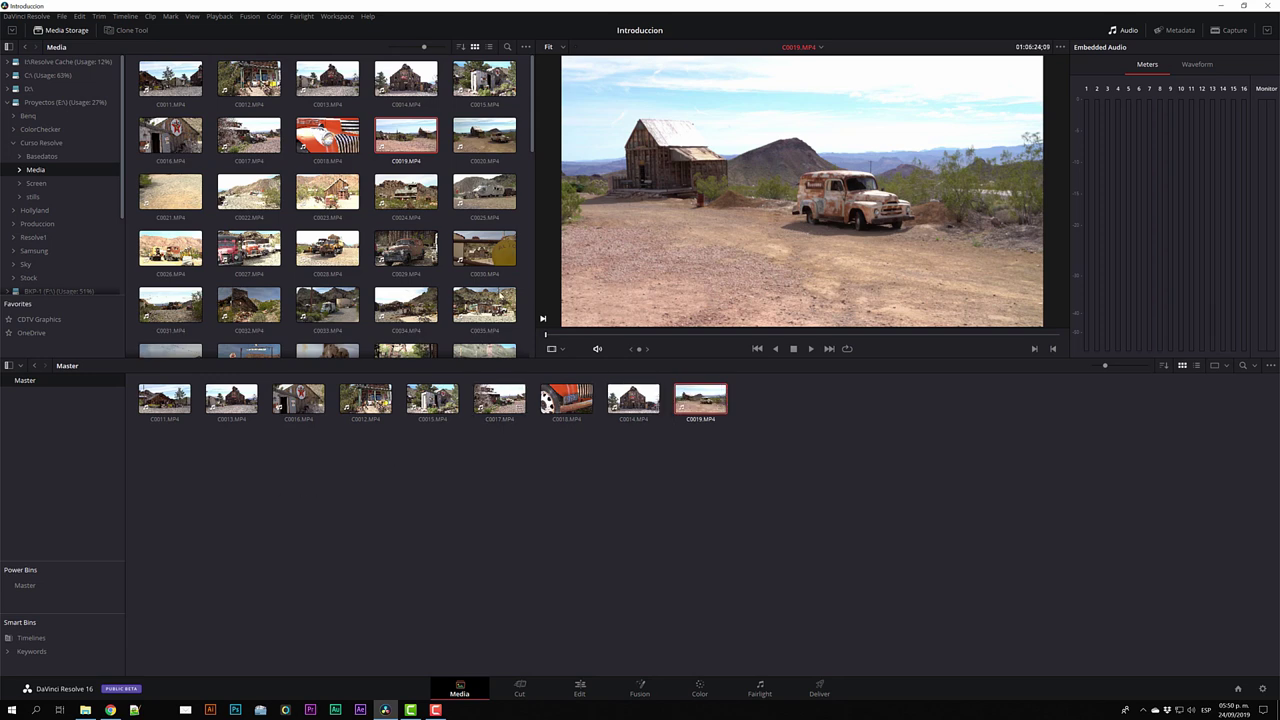
Step: Select the clips from C0026 onward and drag them into the Master bin
click(170, 248)
key(ctrl+a)
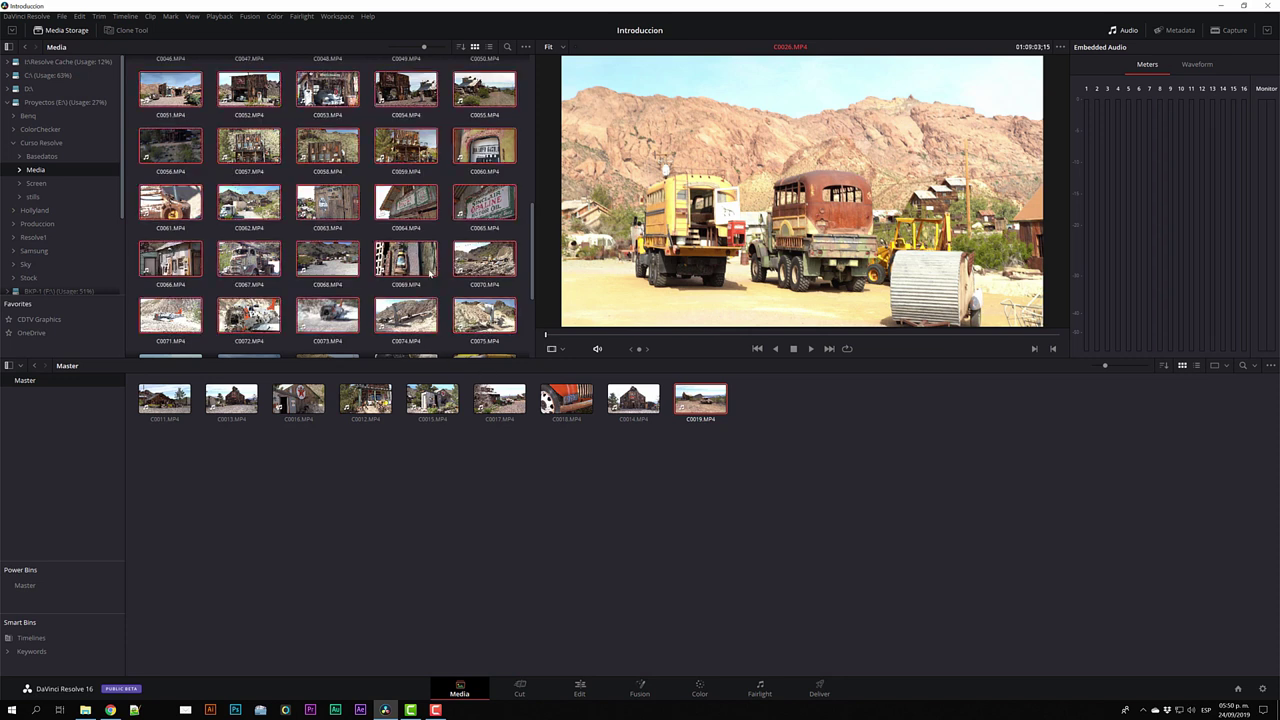
drag(433, 259, 920, 505)
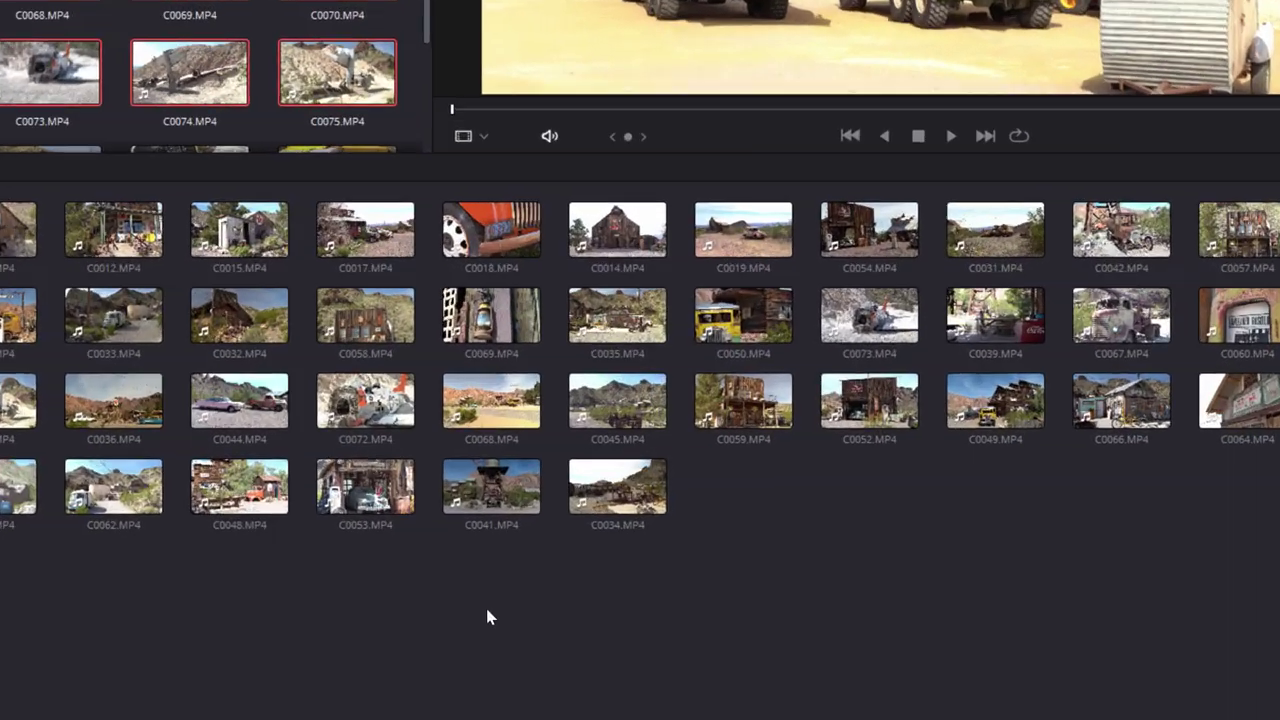
Step: Add a bin named Media to Master and drag all clips, from C0011 onward, into it
right_click(487, 614)
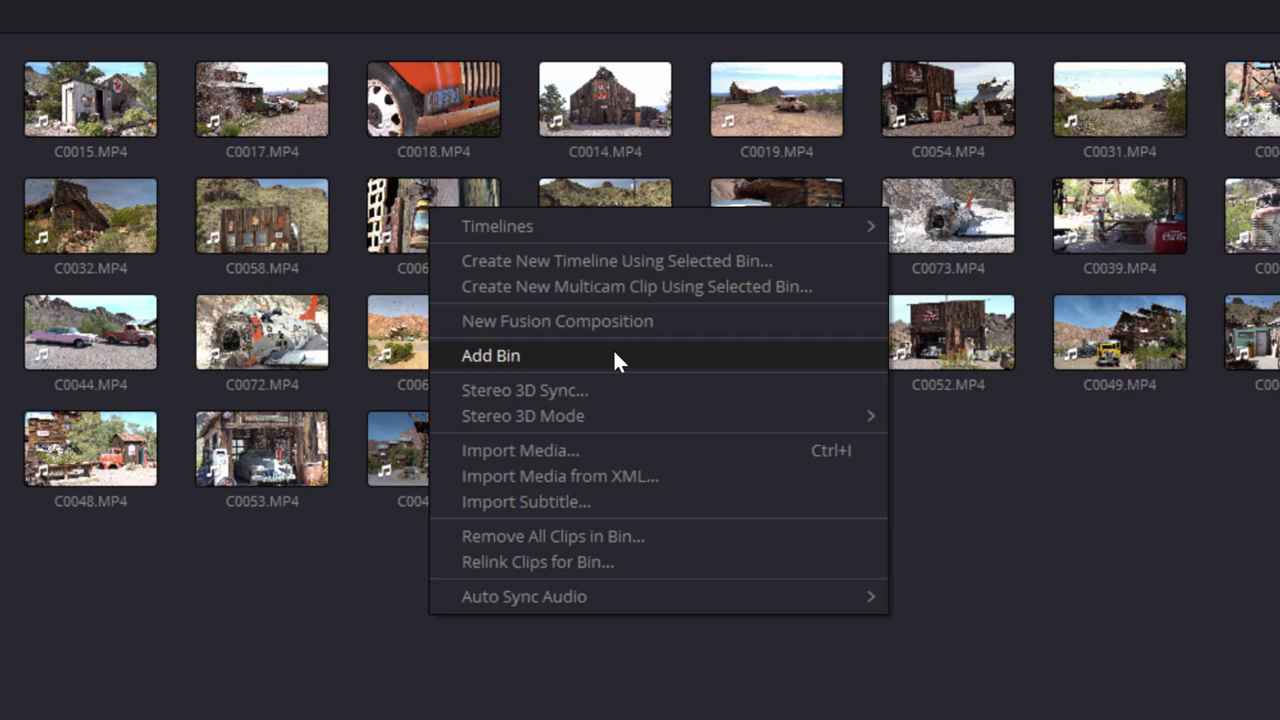
click(509, 355)
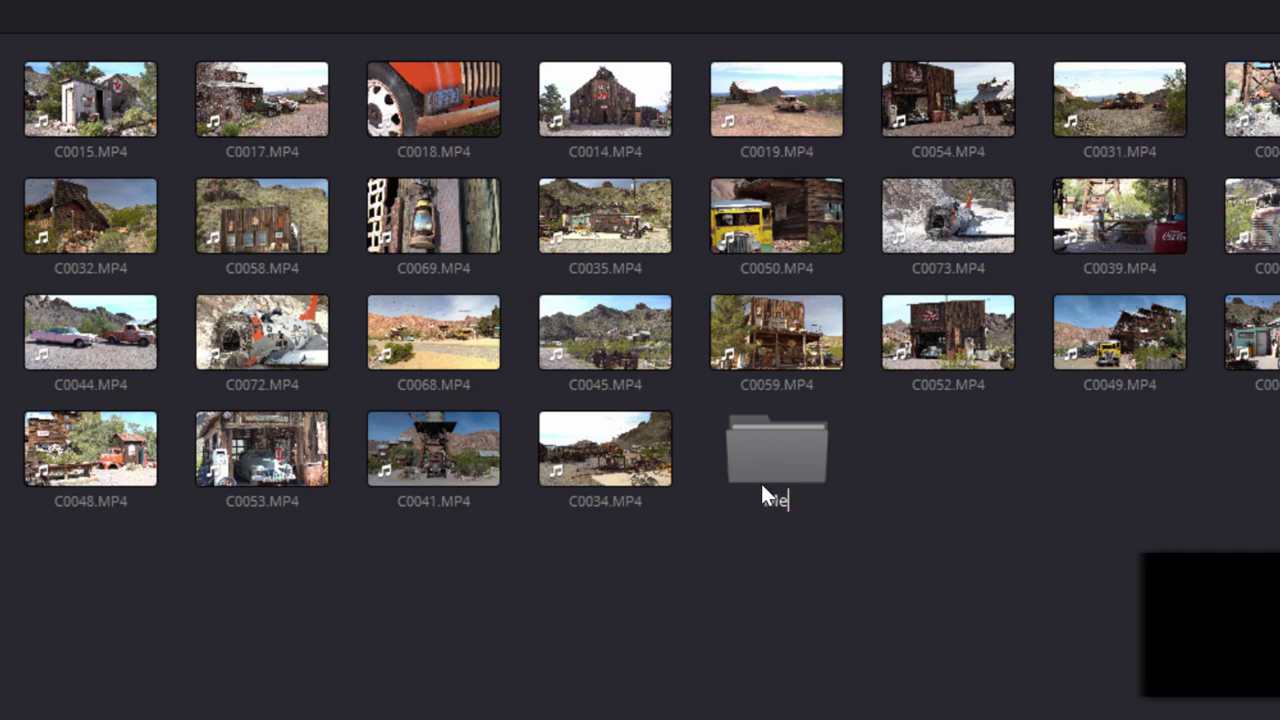
text(Media)
key(Return)
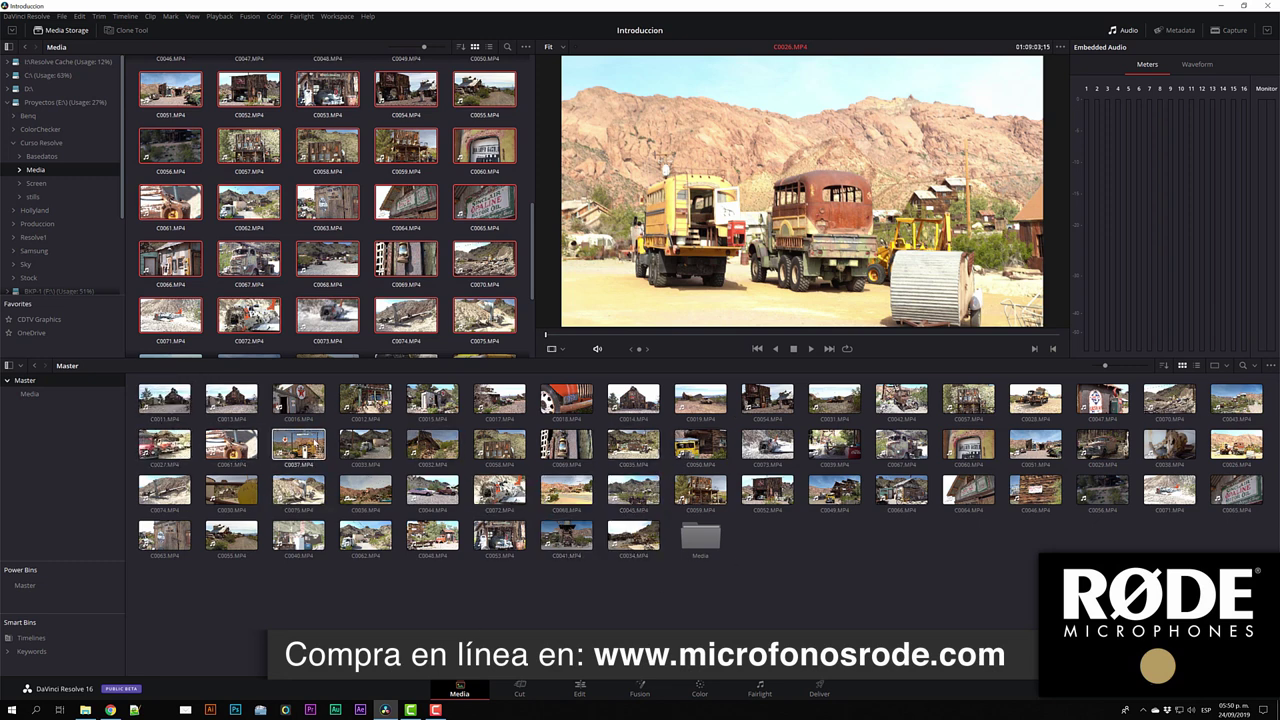
click(164, 400)
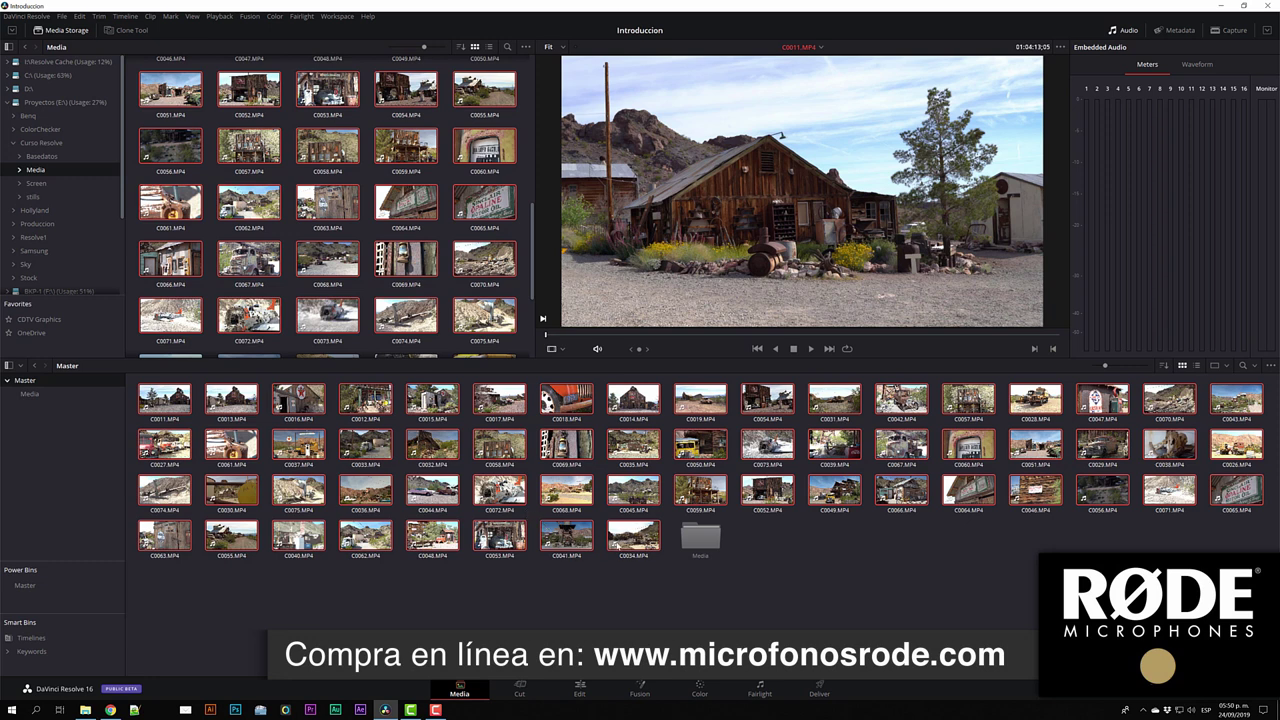
mouse_move(613, 545)
mouse_down()
mouse_move(690, 524)
mouse_move(685, 540)
mouse_up()
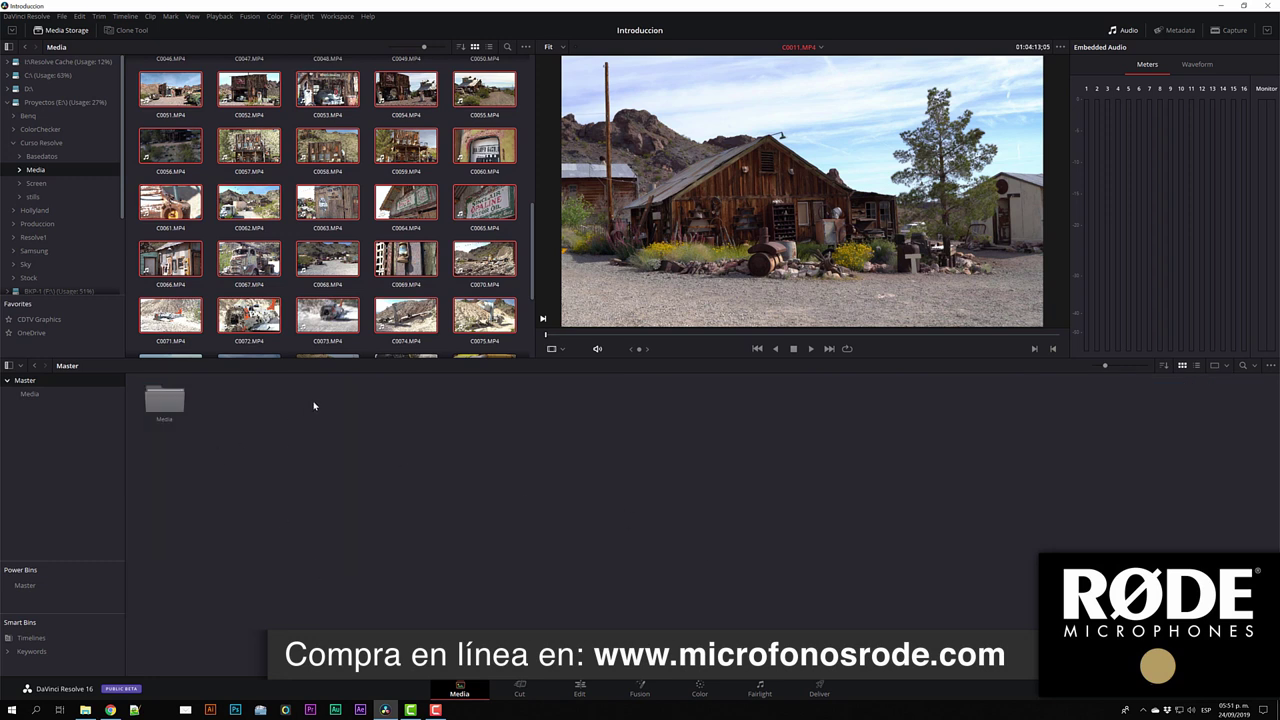
Step: Open the Media bin and play clip C0018 in the viewer
click(28, 395)
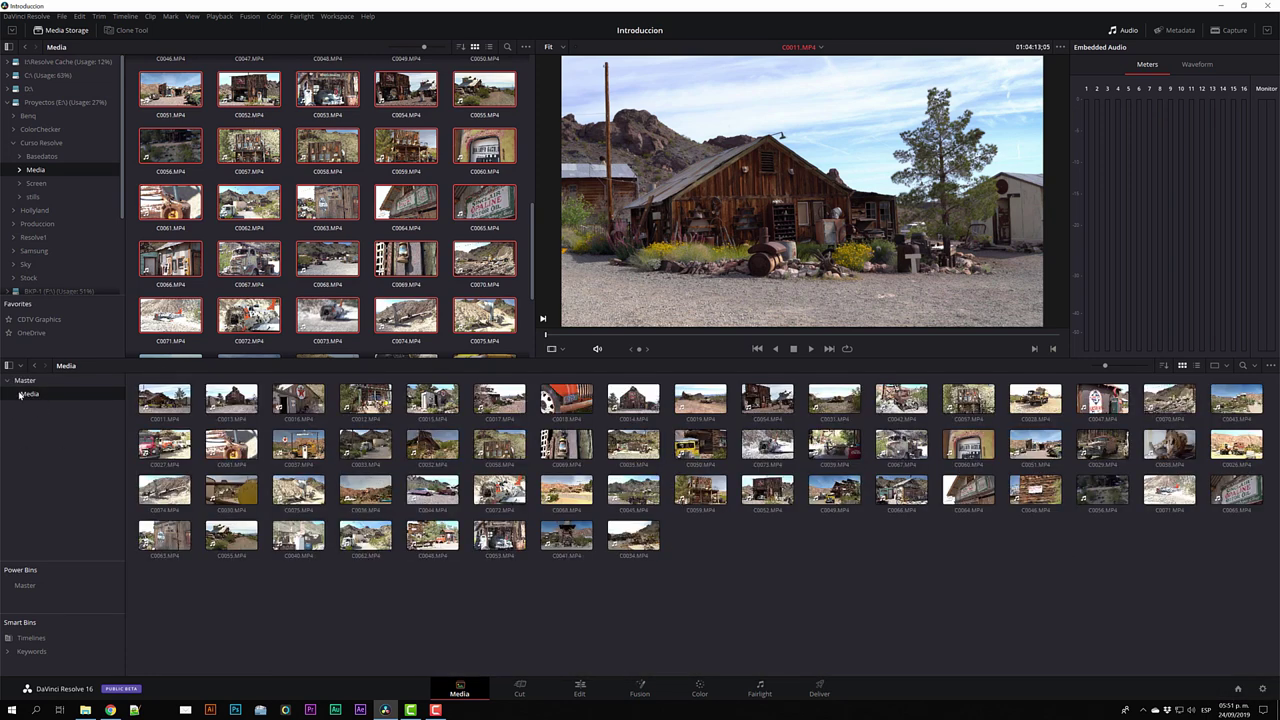
click(25, 381)
click(30, 395)
click(575, 405)
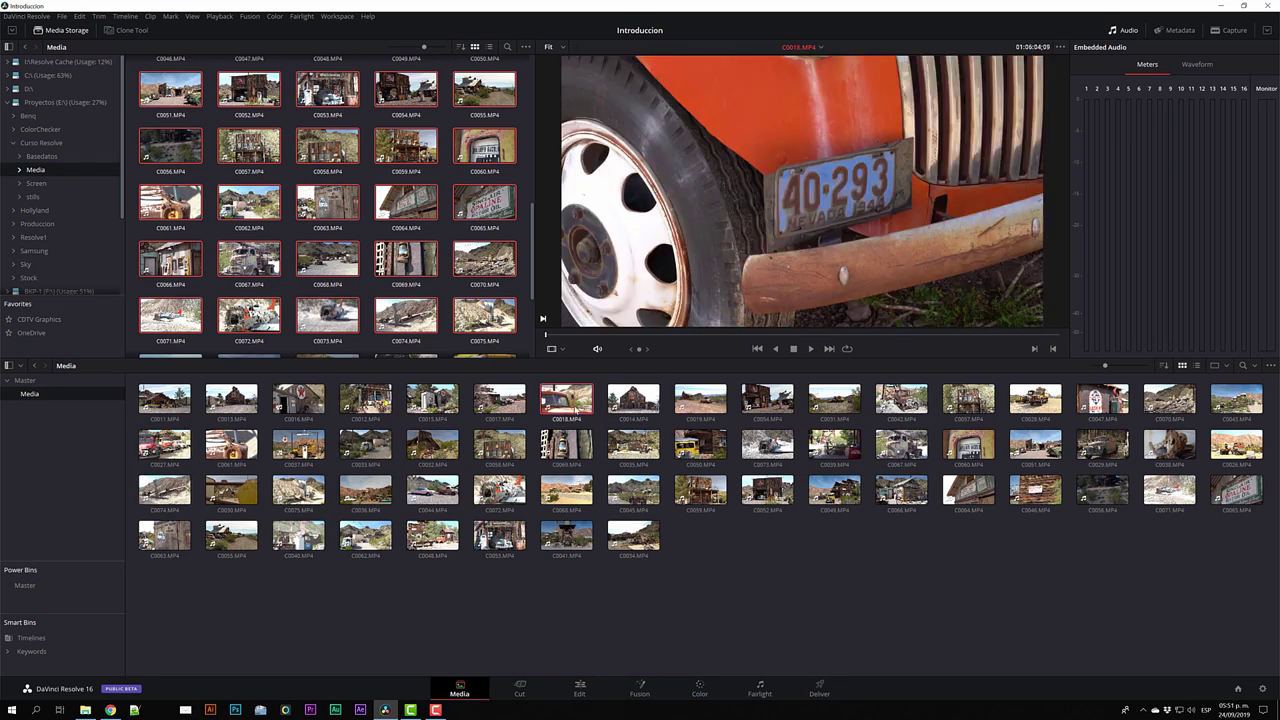
key(space)
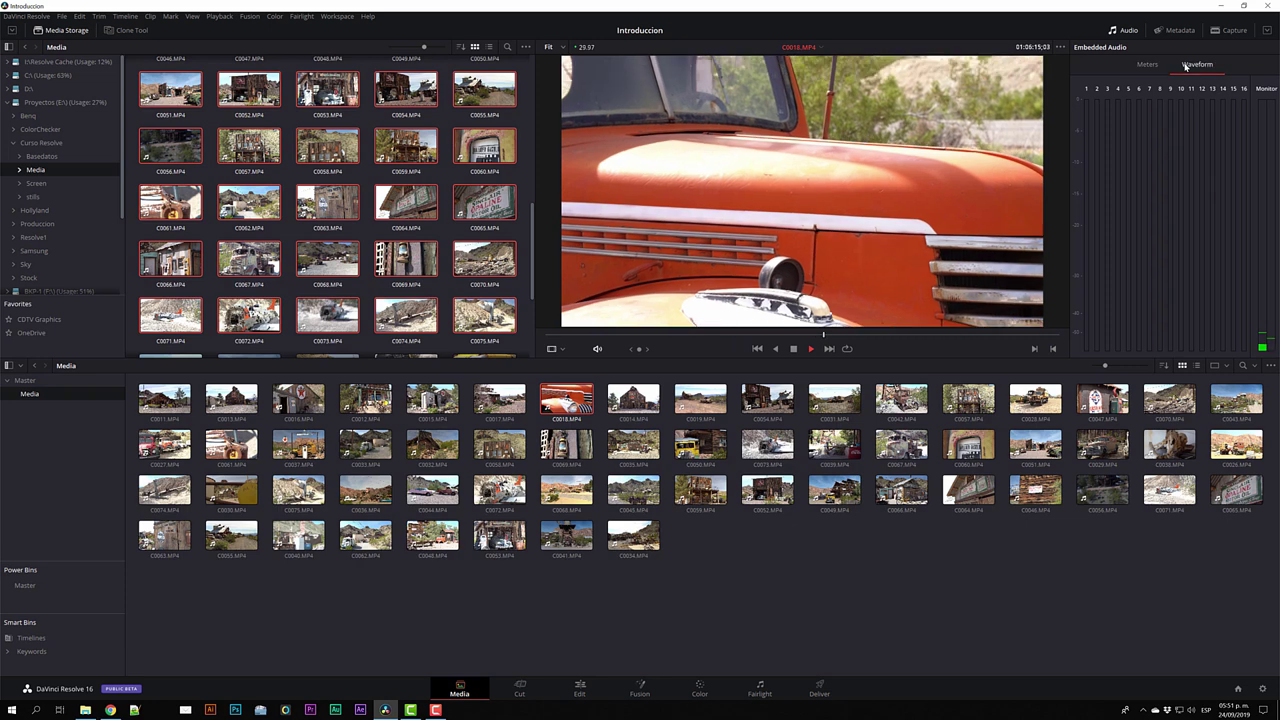
Step: Switch the audio panel to Waveform and back to Meters, then bring up the viewer's display options
click(1197, 64)
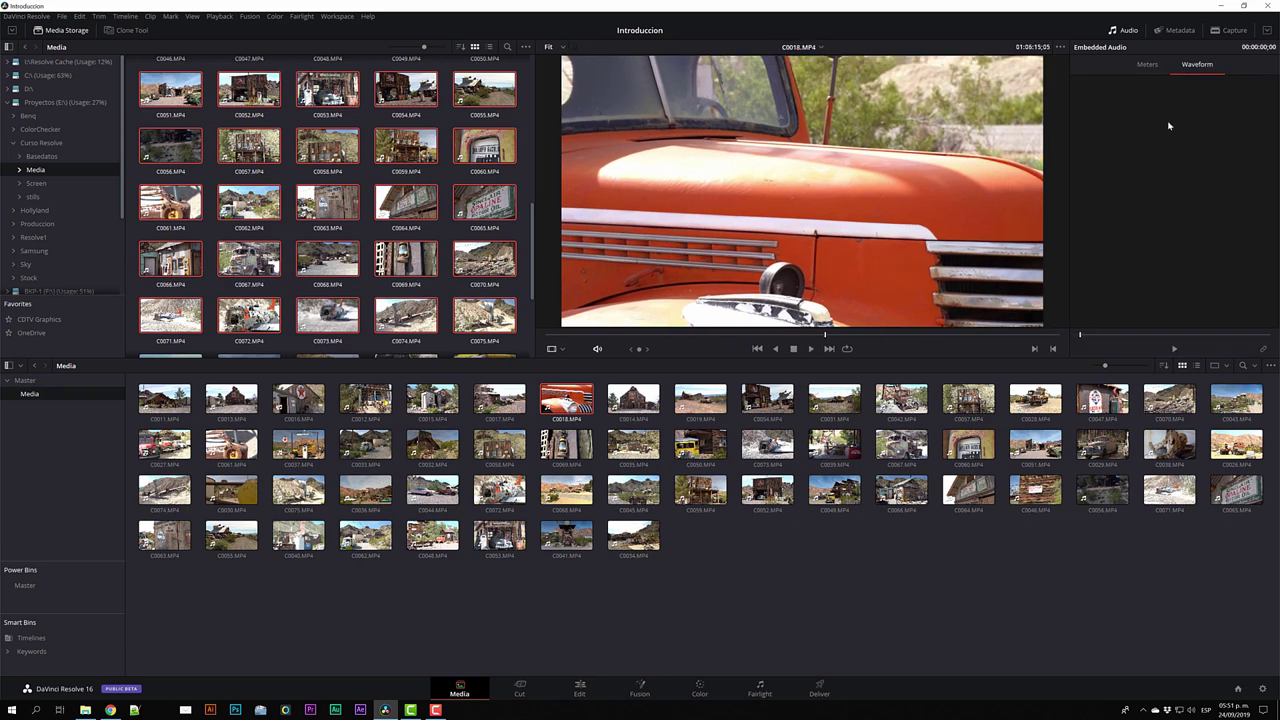
click(1157, 64)
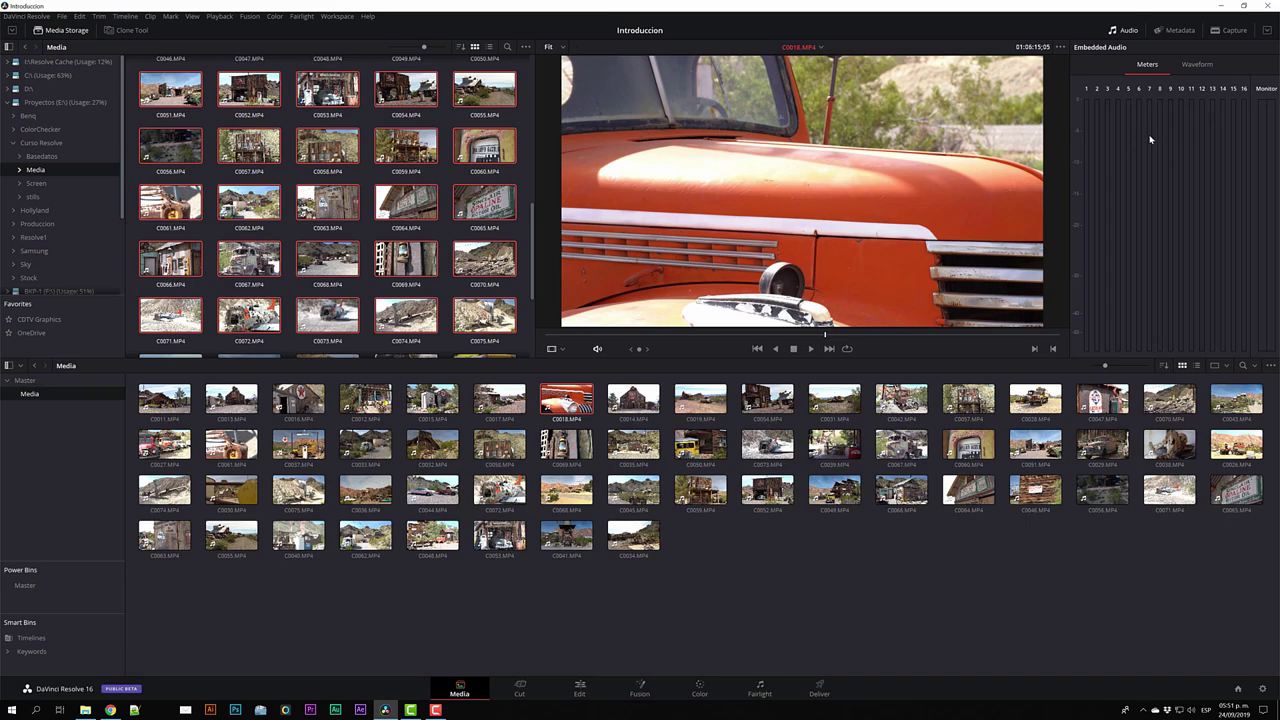
click(1061, 47)
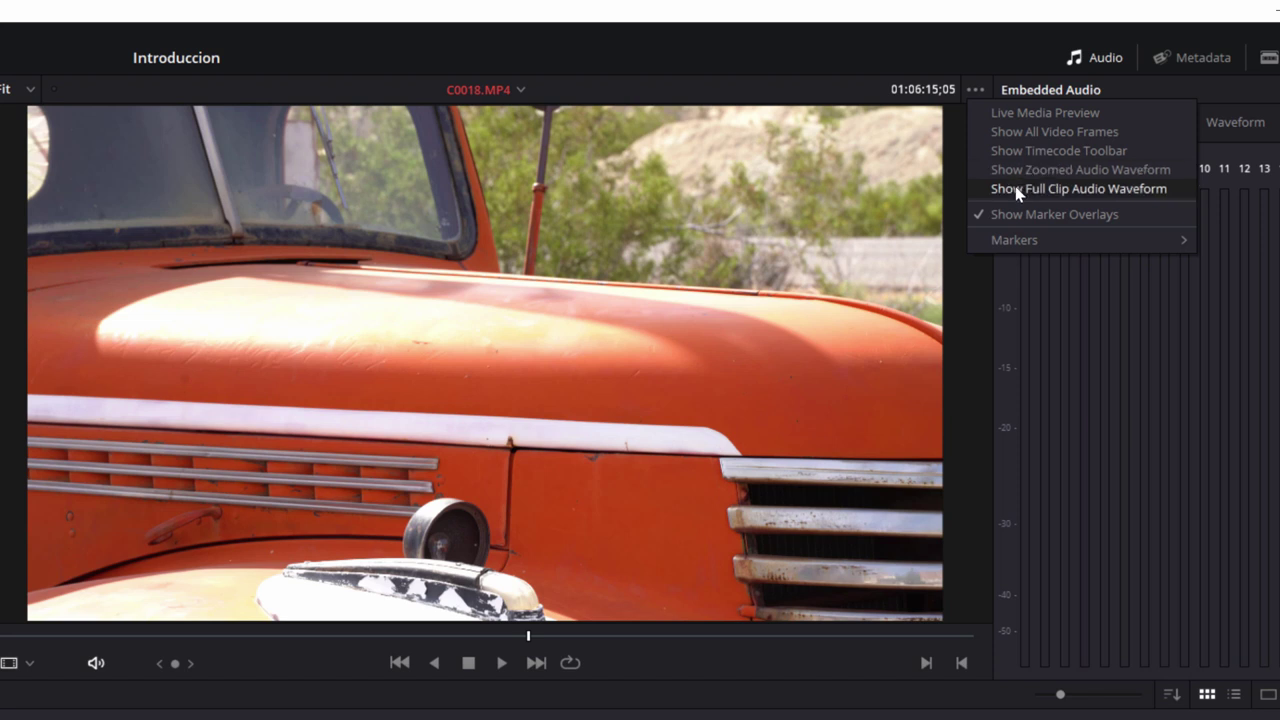
Step: Turn on Show Full Clip Audio Waveform and scrub to the windshield shot
click(1015, 186)
mouse_move(528, 636)
mouse_down()
mouse_move(26, 641)
mouse_move(880, 655)
mouse_up()
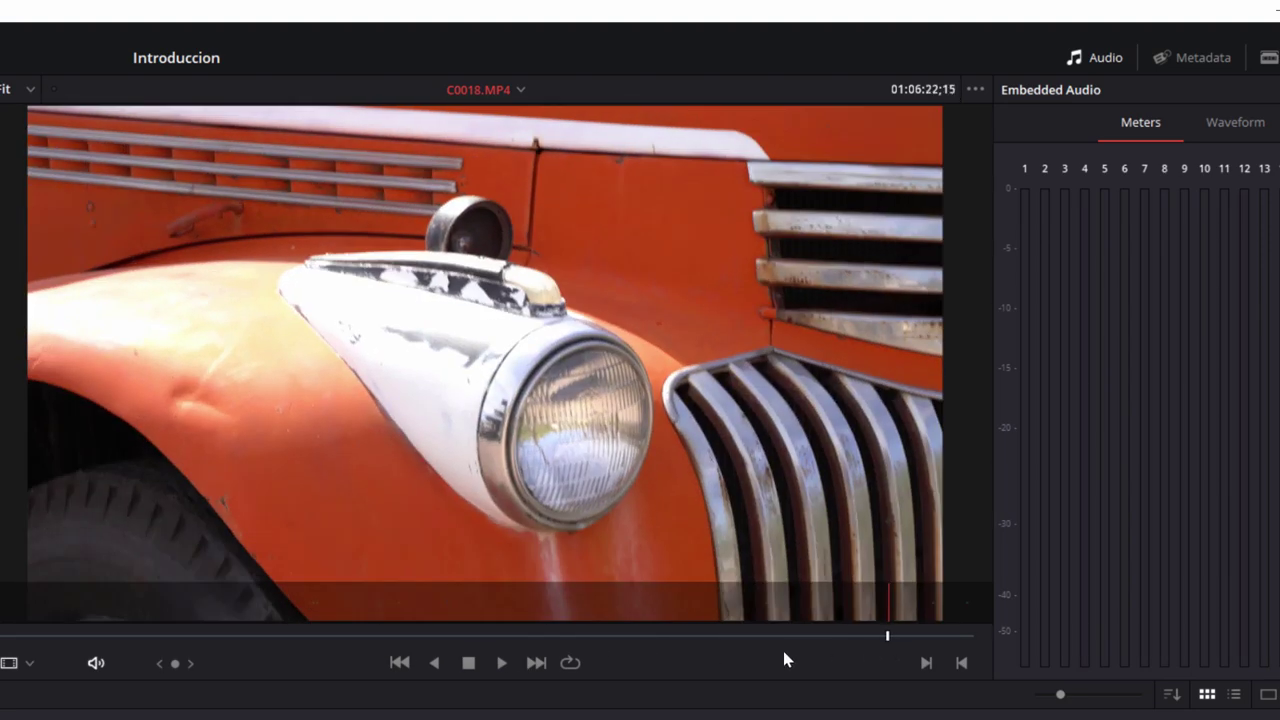
drag(880, 655, 150, 635)
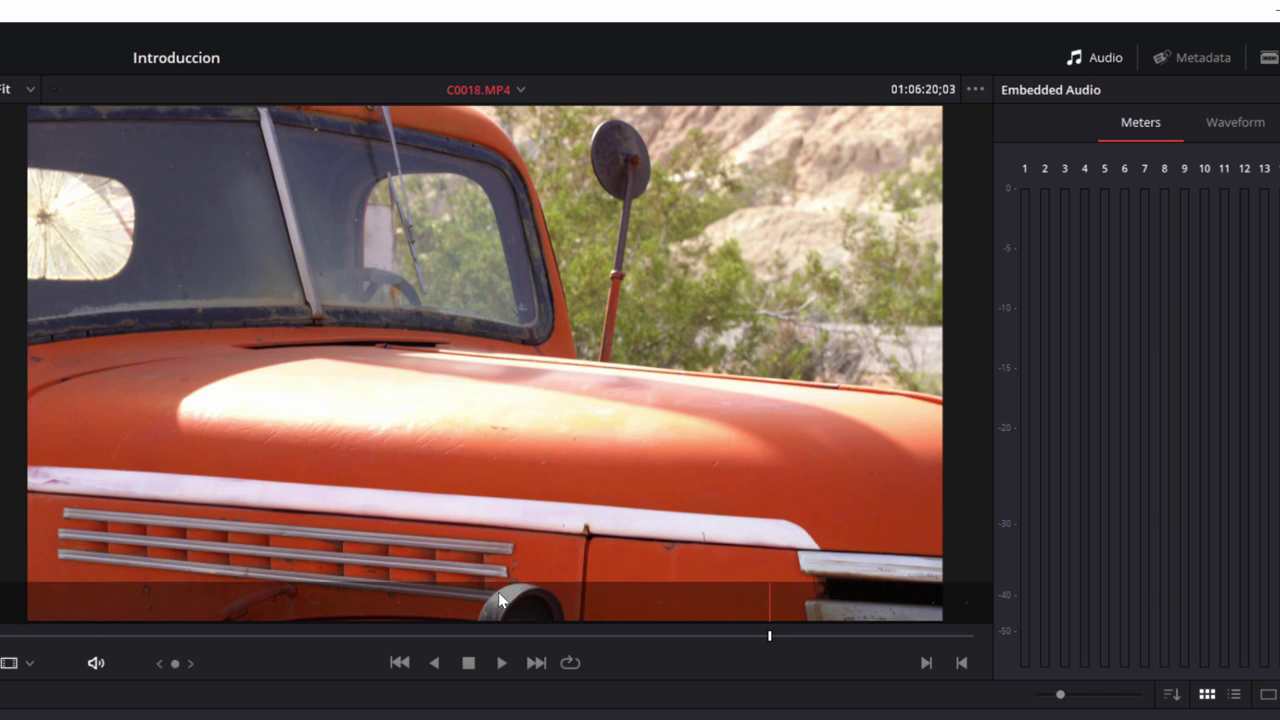
Step: Enable Show Timecode Toolbar and Show All Video Frames, and scrub back to the headlight shot
click(976, 89)
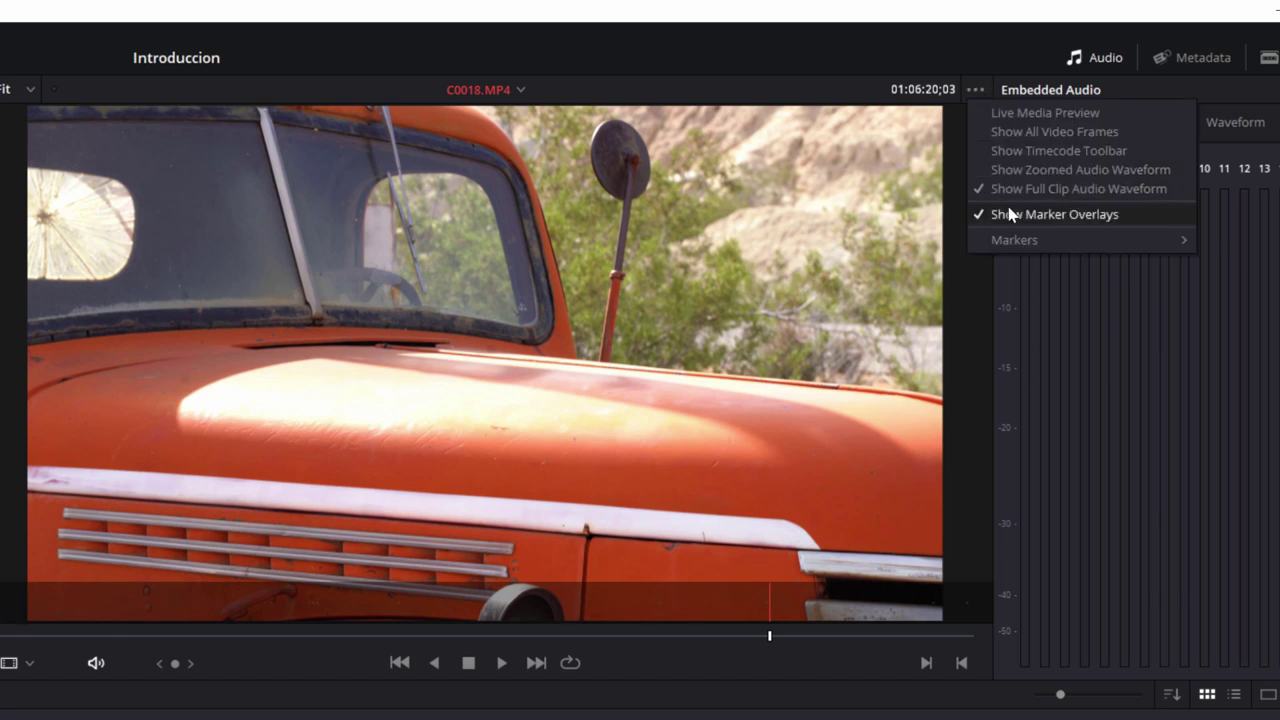
click(1058, 151)
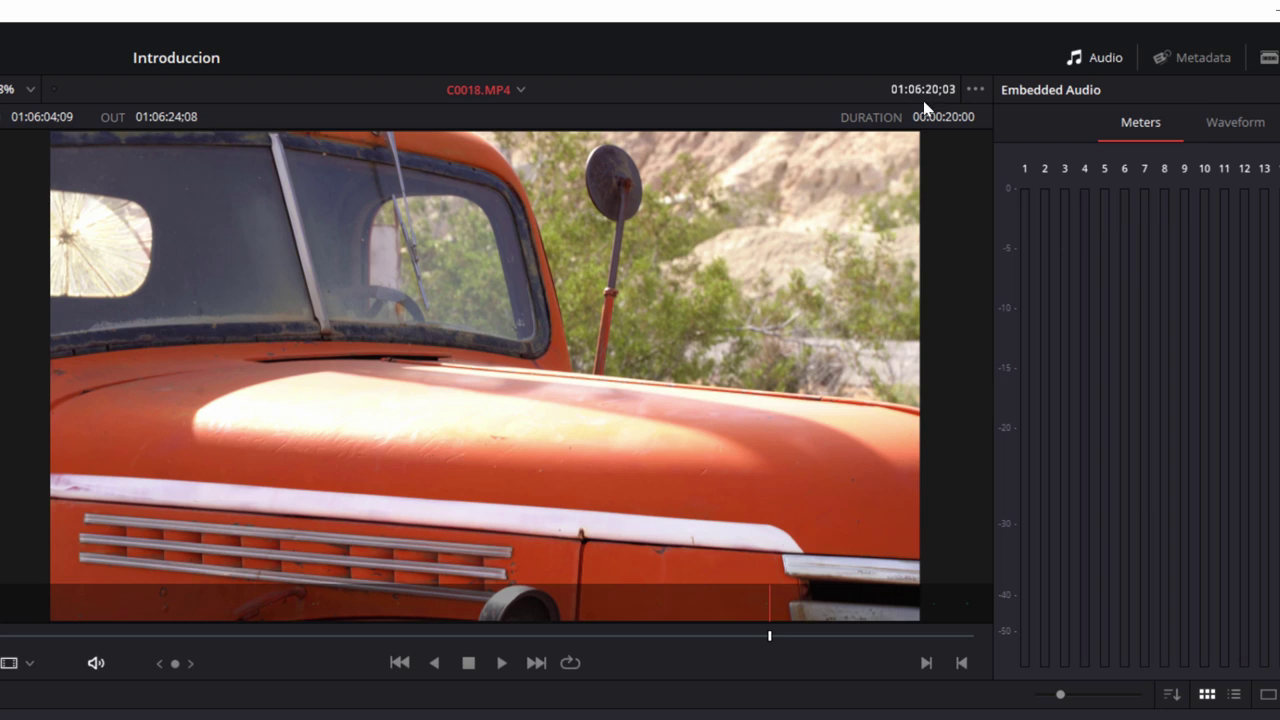
click(972, 92)
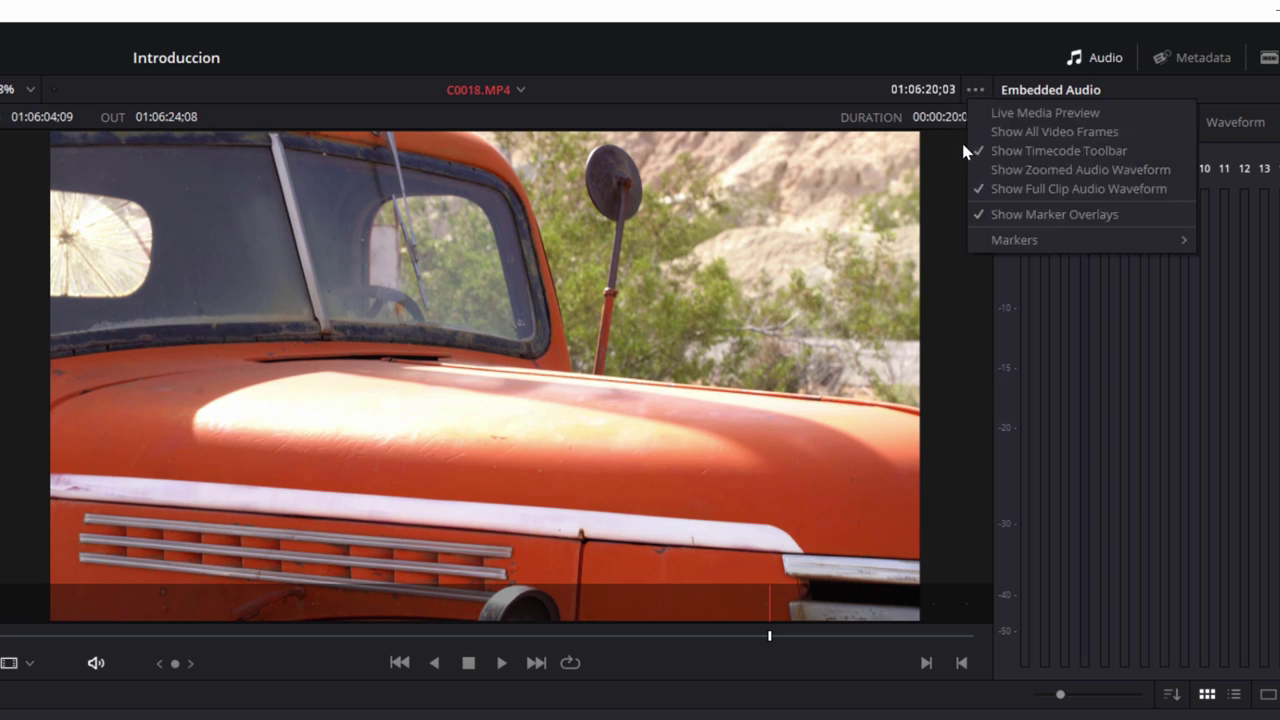
click(1054, 131)
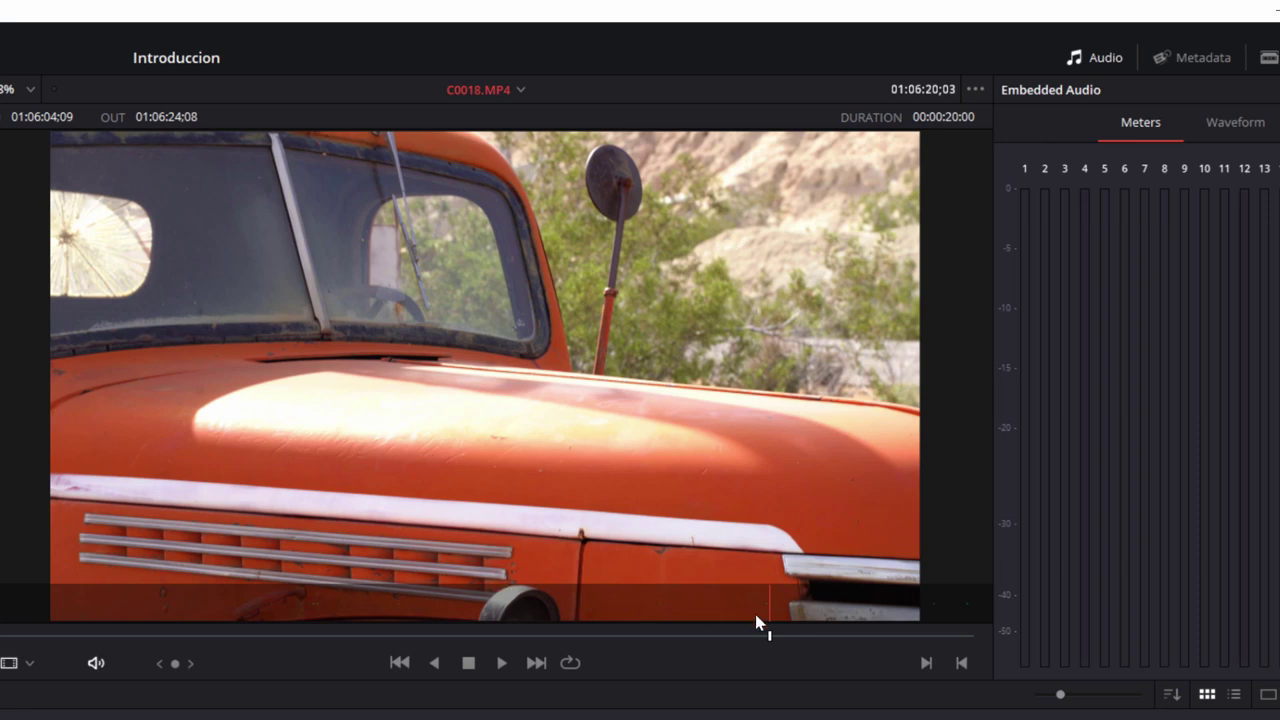
drag(768, 645, 310, 640)
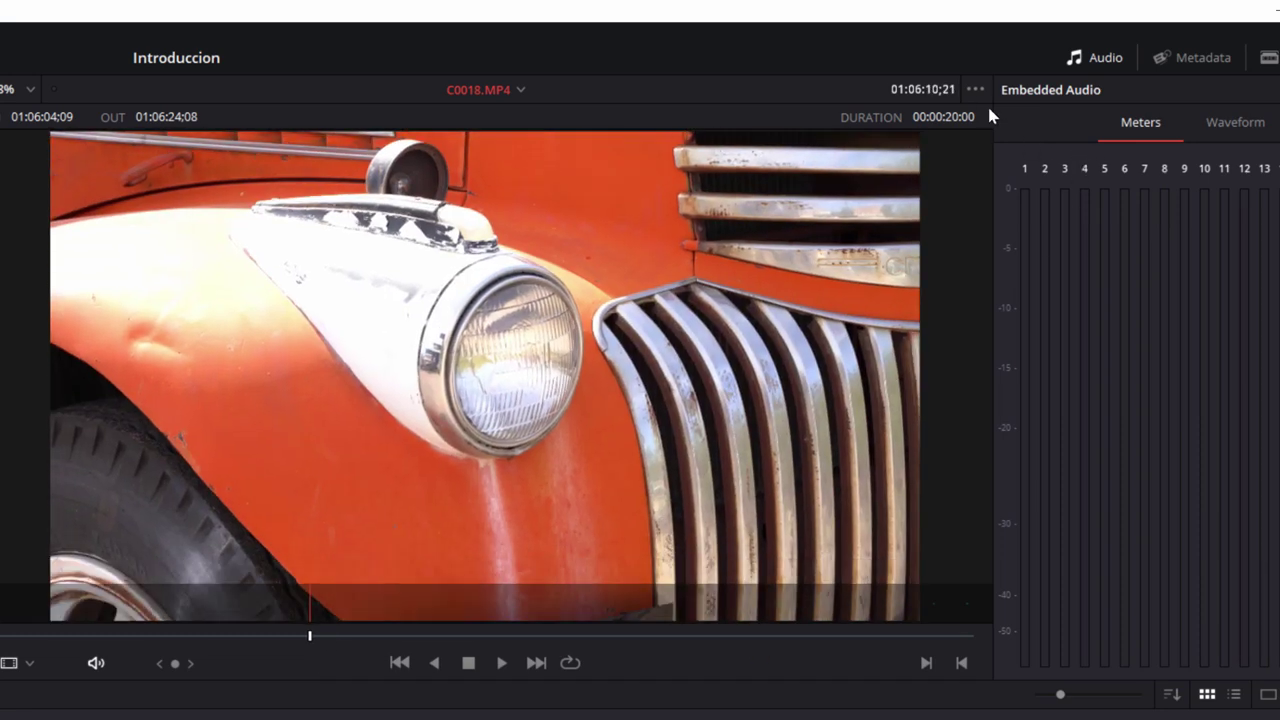
click(975, 89)
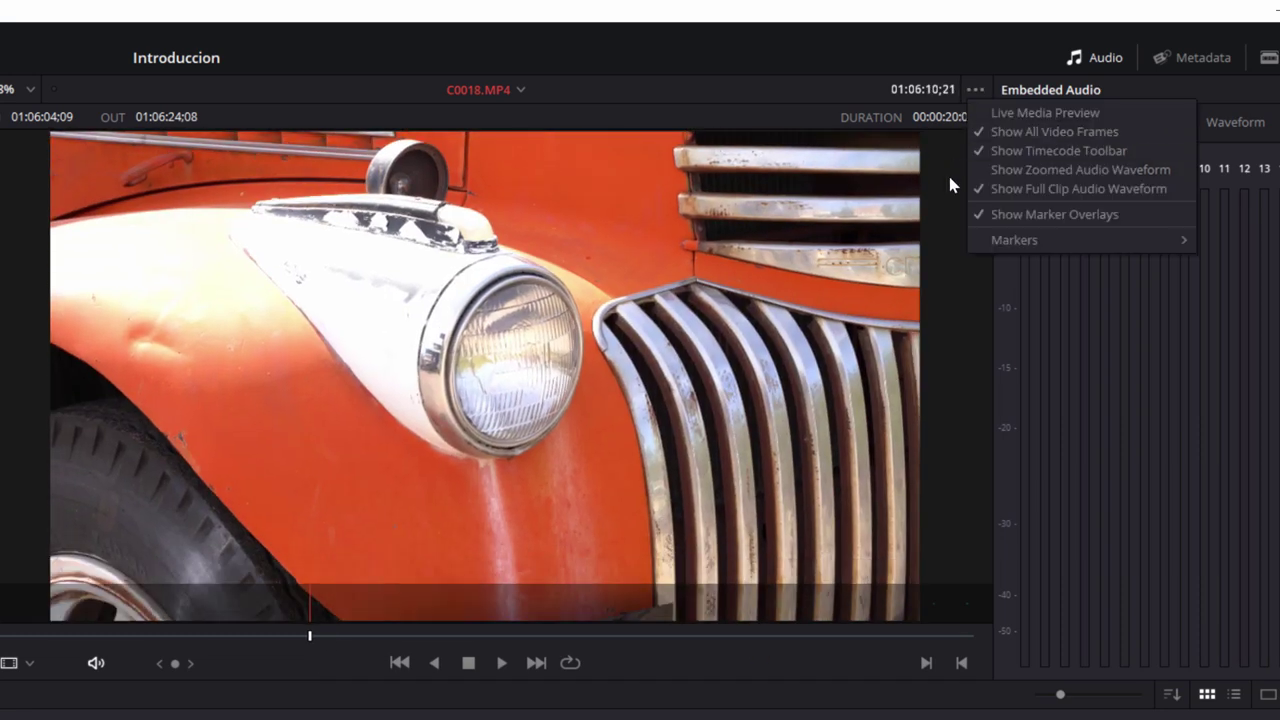
key(Escape)
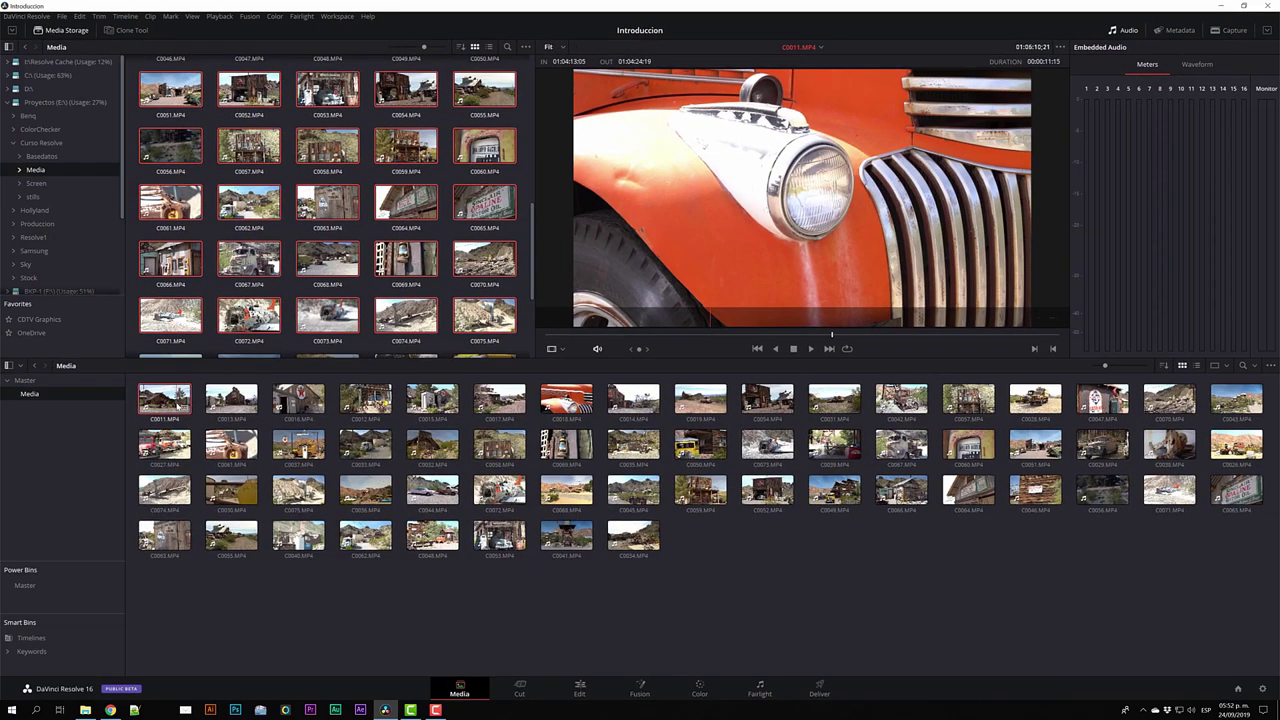
Step: Select all clips in the Media bin and show their metadata
click(164, 398)
shift+click(500, 537)
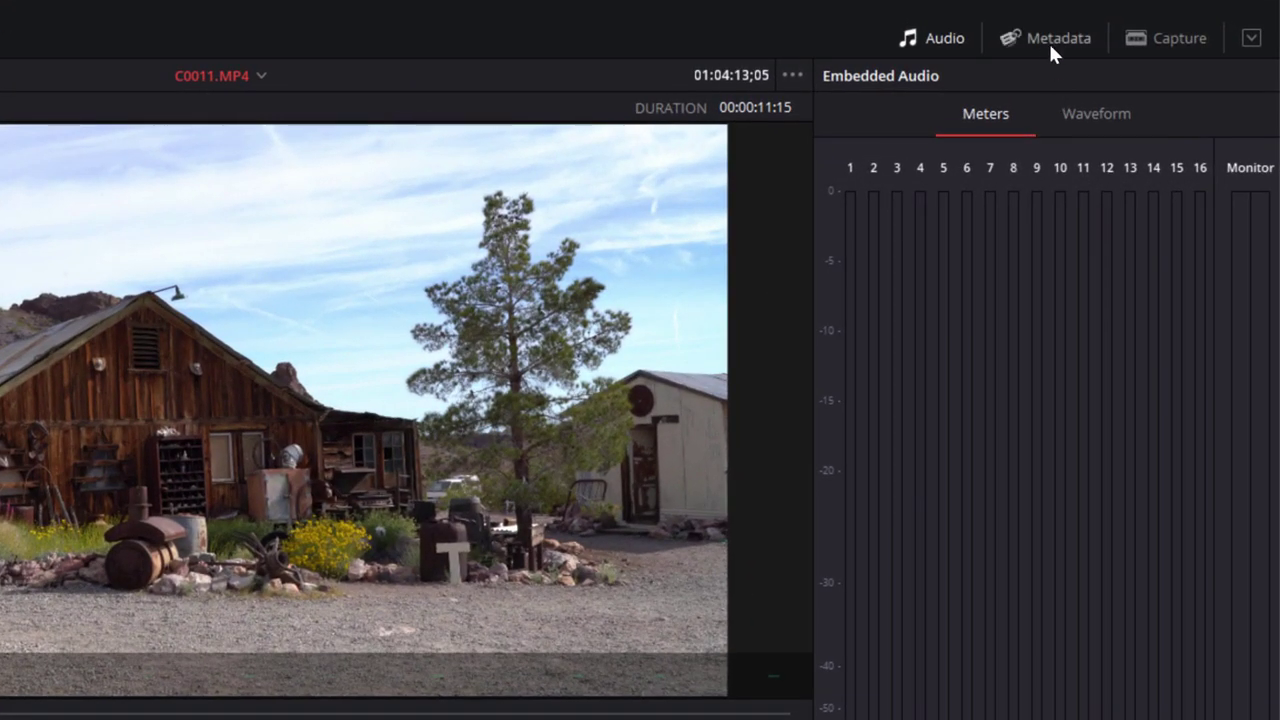
click(1175, 35)
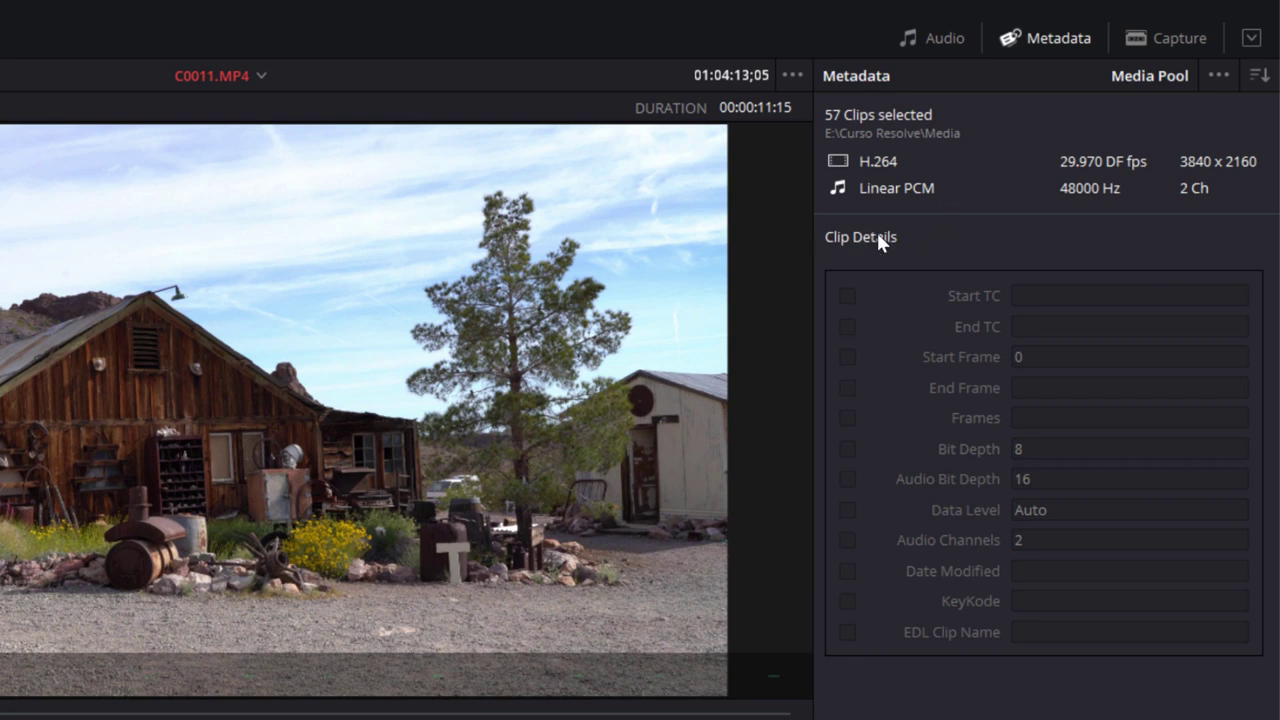
click(1219, 75)
click(1066, 131)
Step: Switch the metadata group to Shot & Scene and tick the Description field
click(1258, 76)
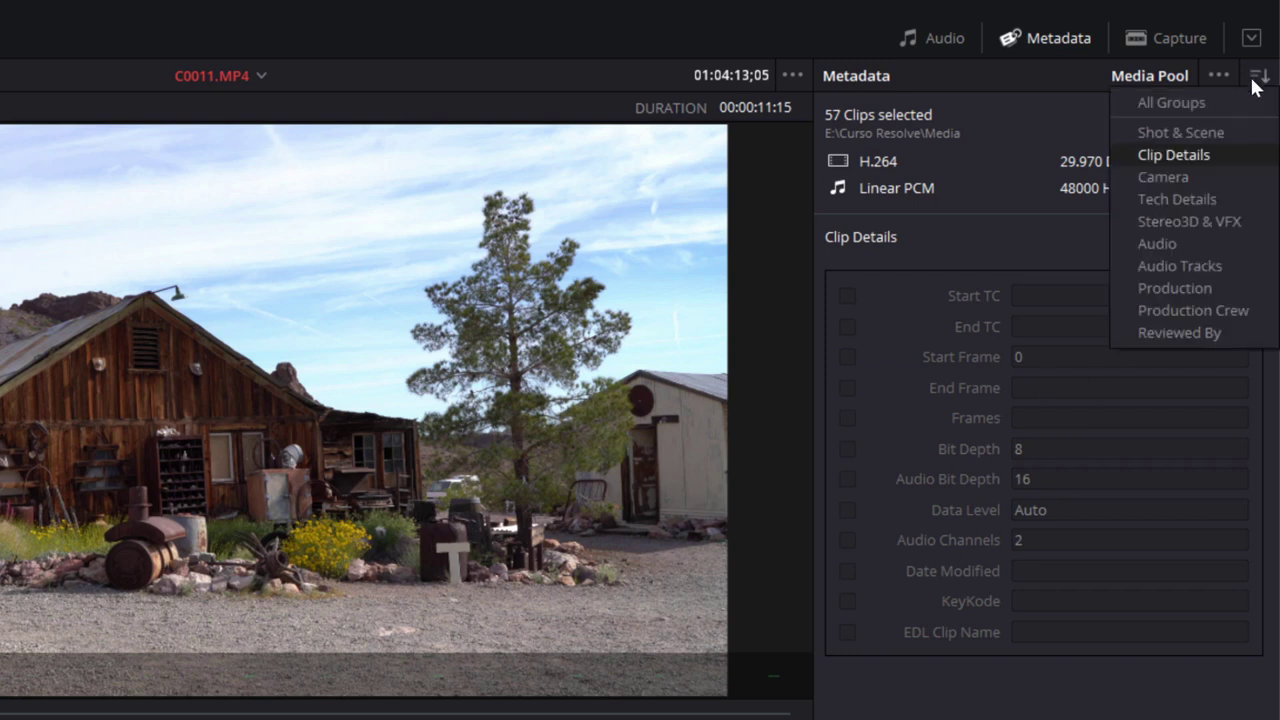
click(1199, 133)
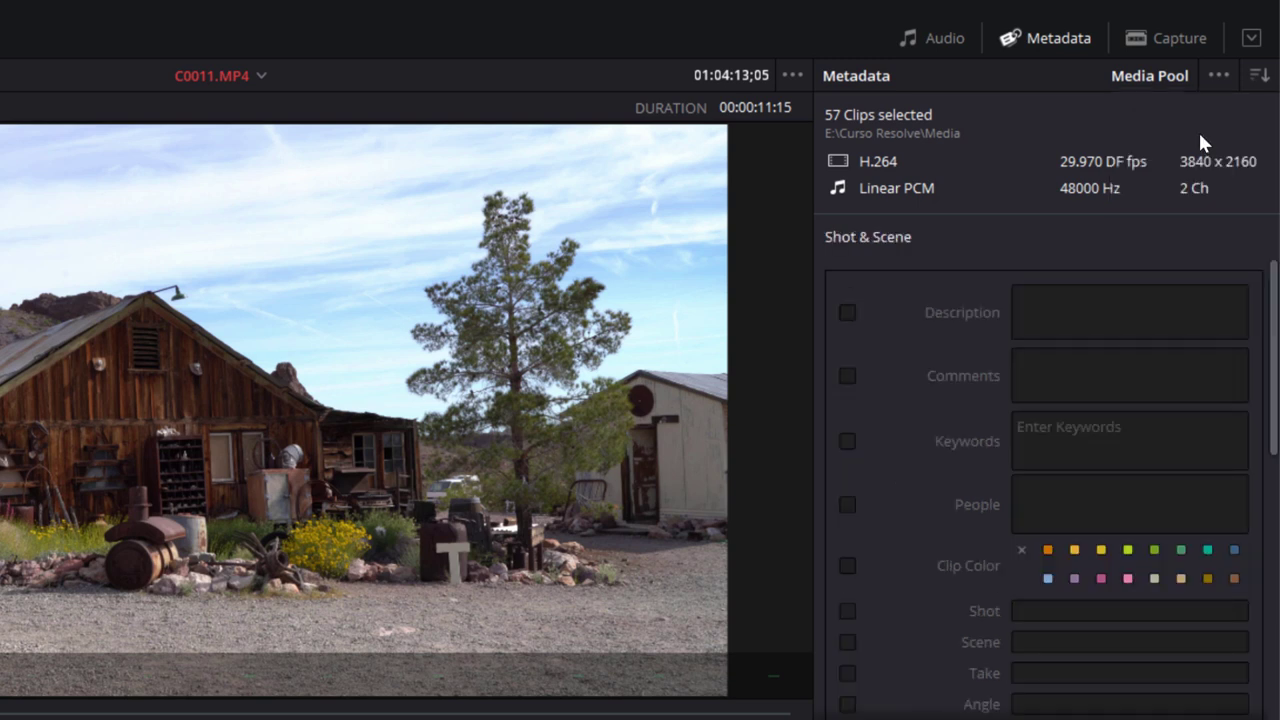
click(847, 313)
scroll(858, 660, down, 3)
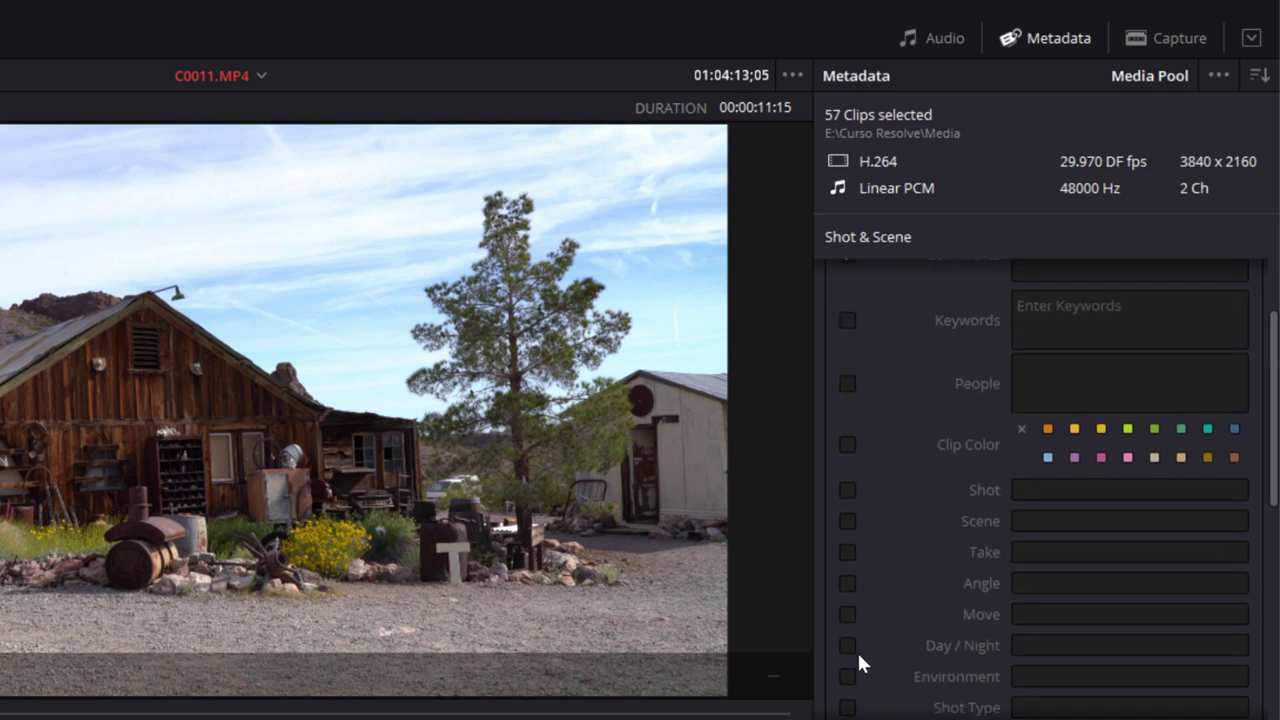
scroll(858, 660, down, 1)
scroll(858, 662, down, 3)
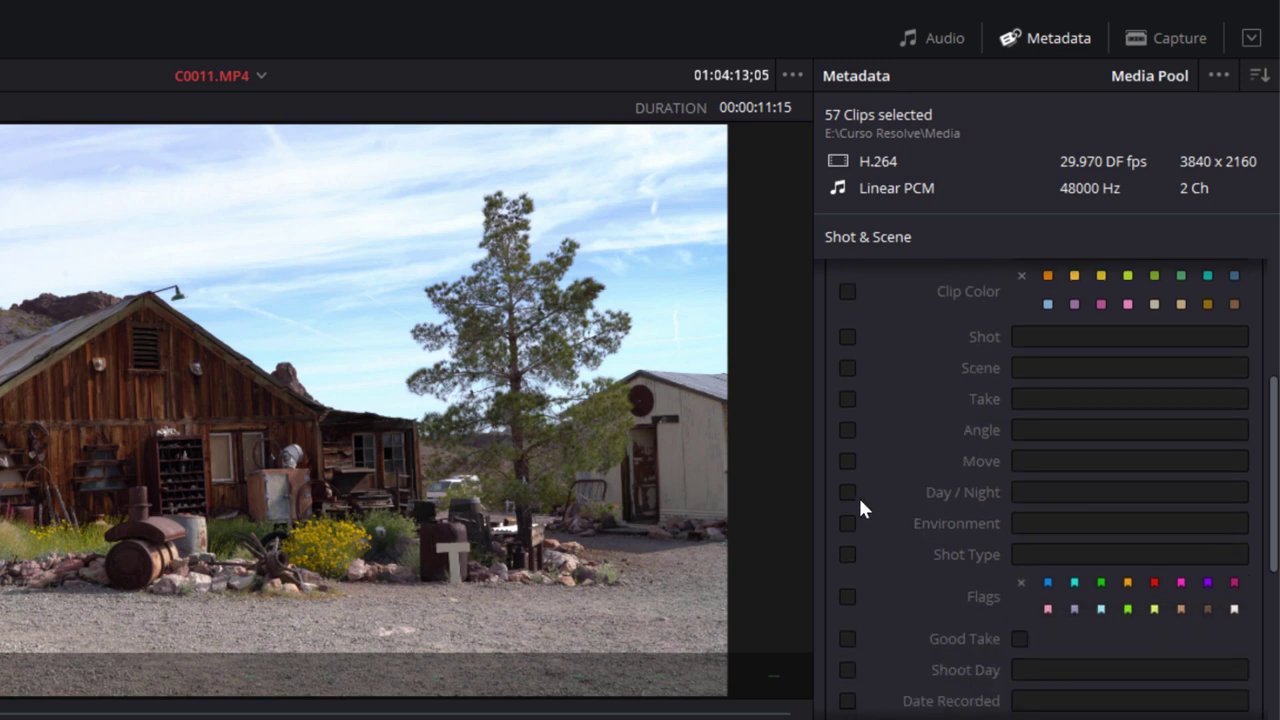
scroll(885, 543, down, 2)
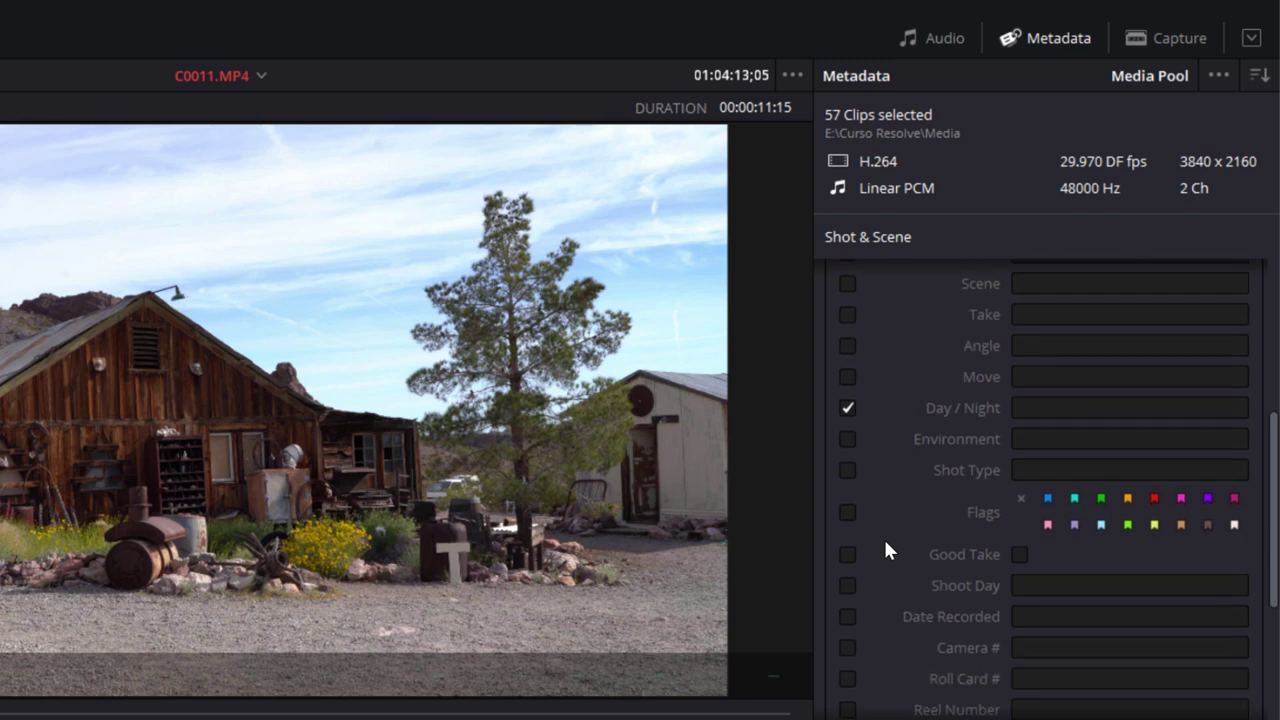
scroll(861, 613, down, 4)
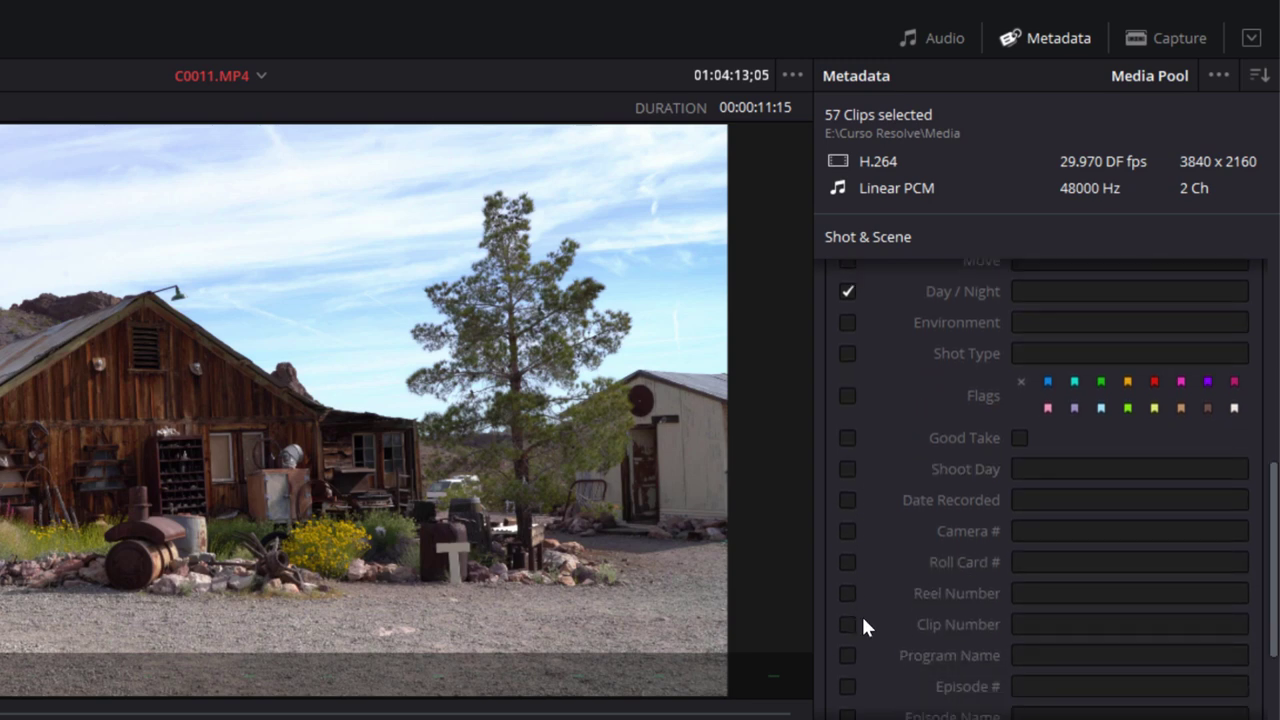
scroll(861, 613, up, 2)
scroll(844, 579, up, 7)
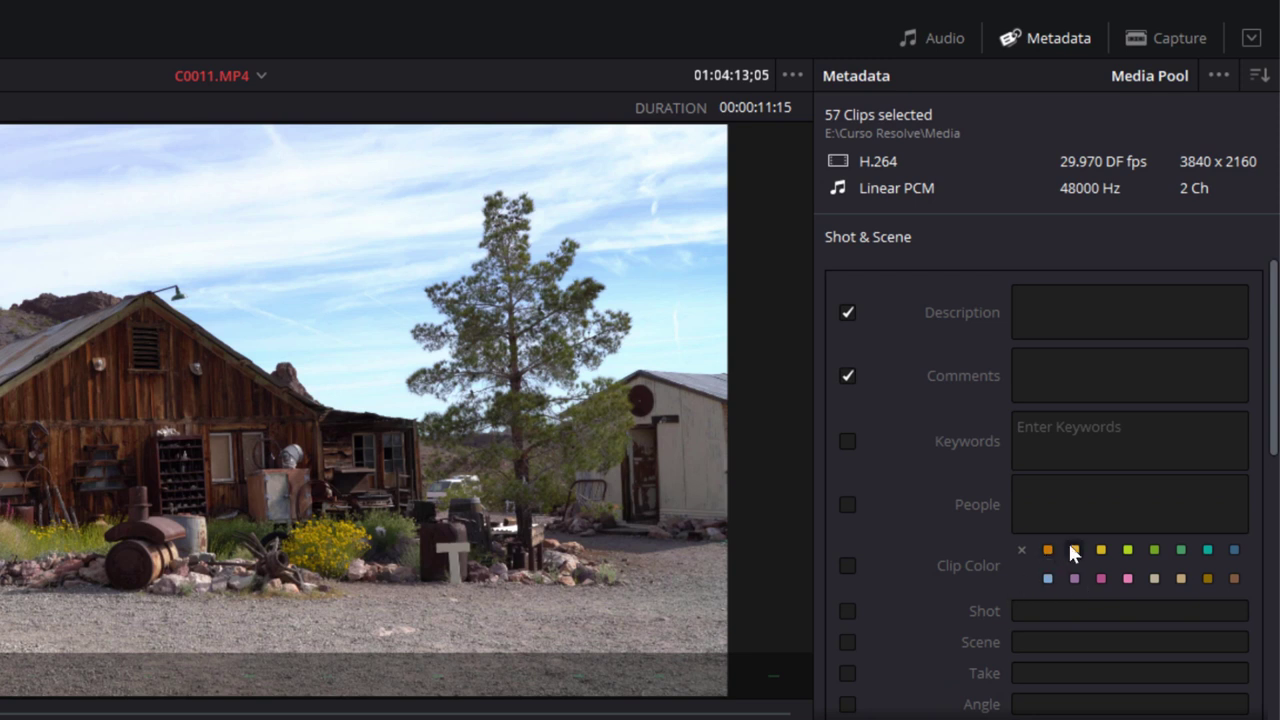
Step: Enter the description 'Ghost Town' for all selected clips
click(1127, 549)
click(1045, 316)
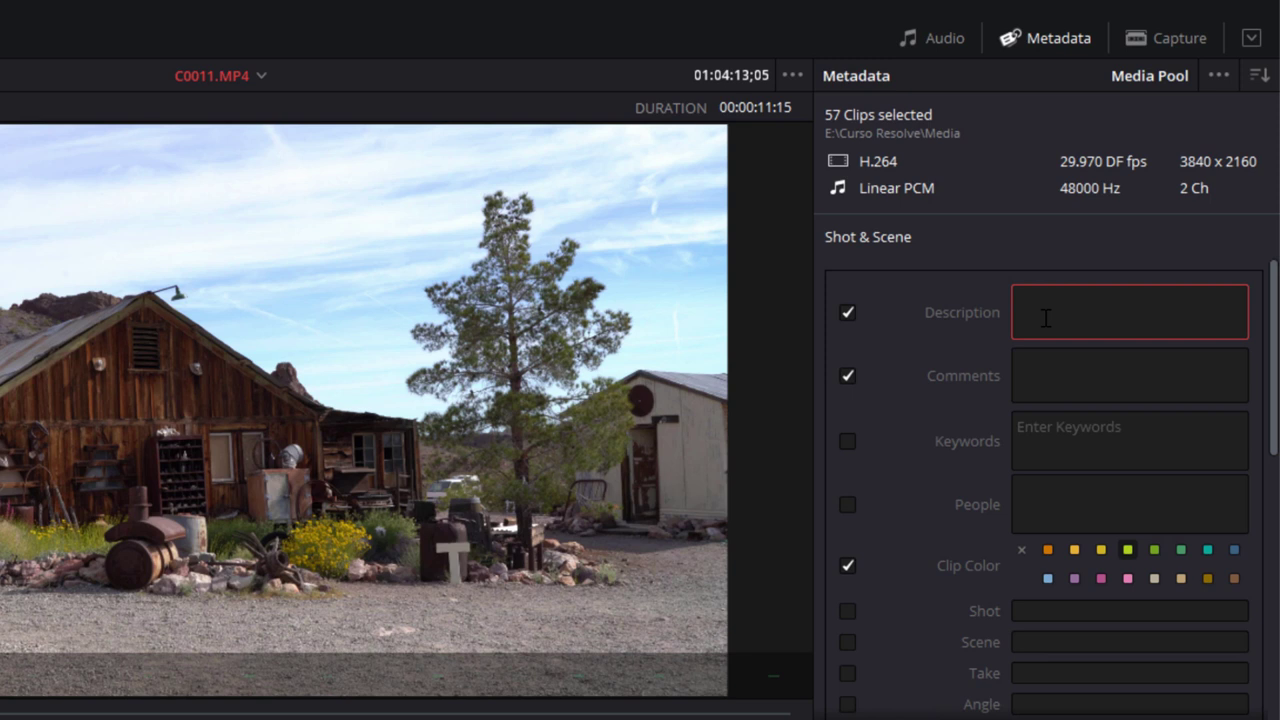
text(Ghost )
text(Town)
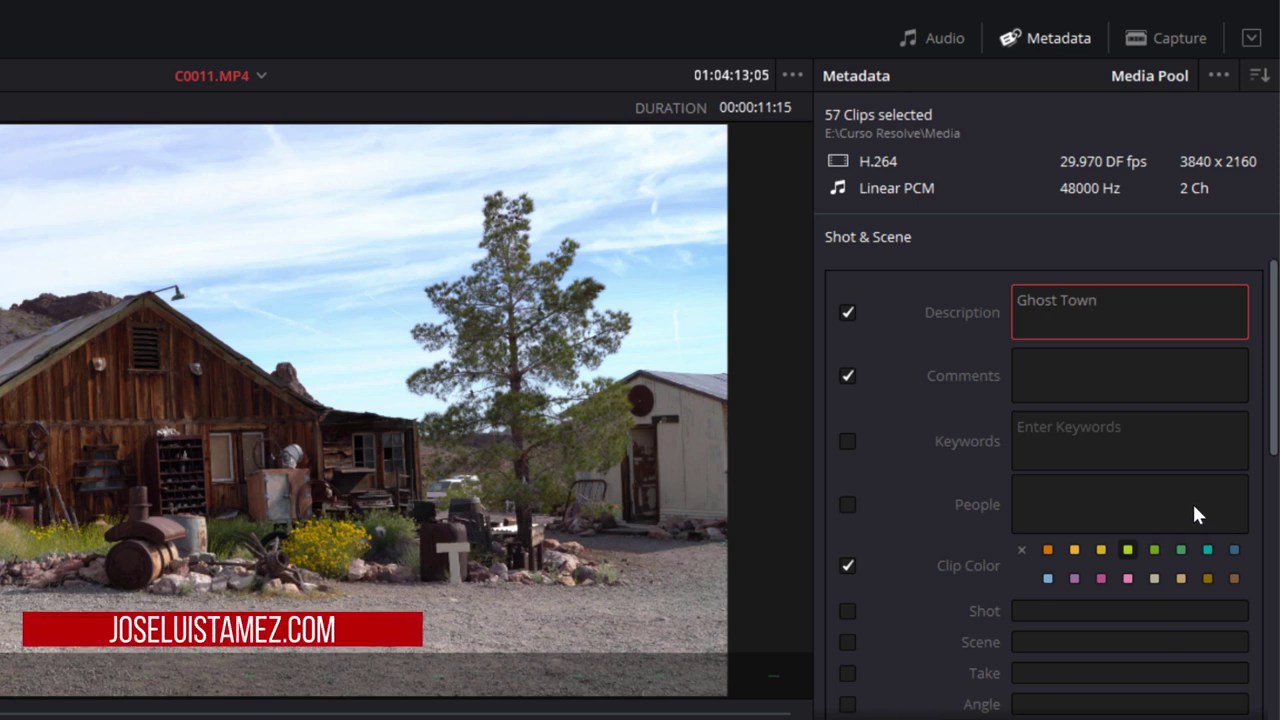
Step: Add the keyword 'Nevada' and apply the changes to all 57 clips
click(1072, 447)
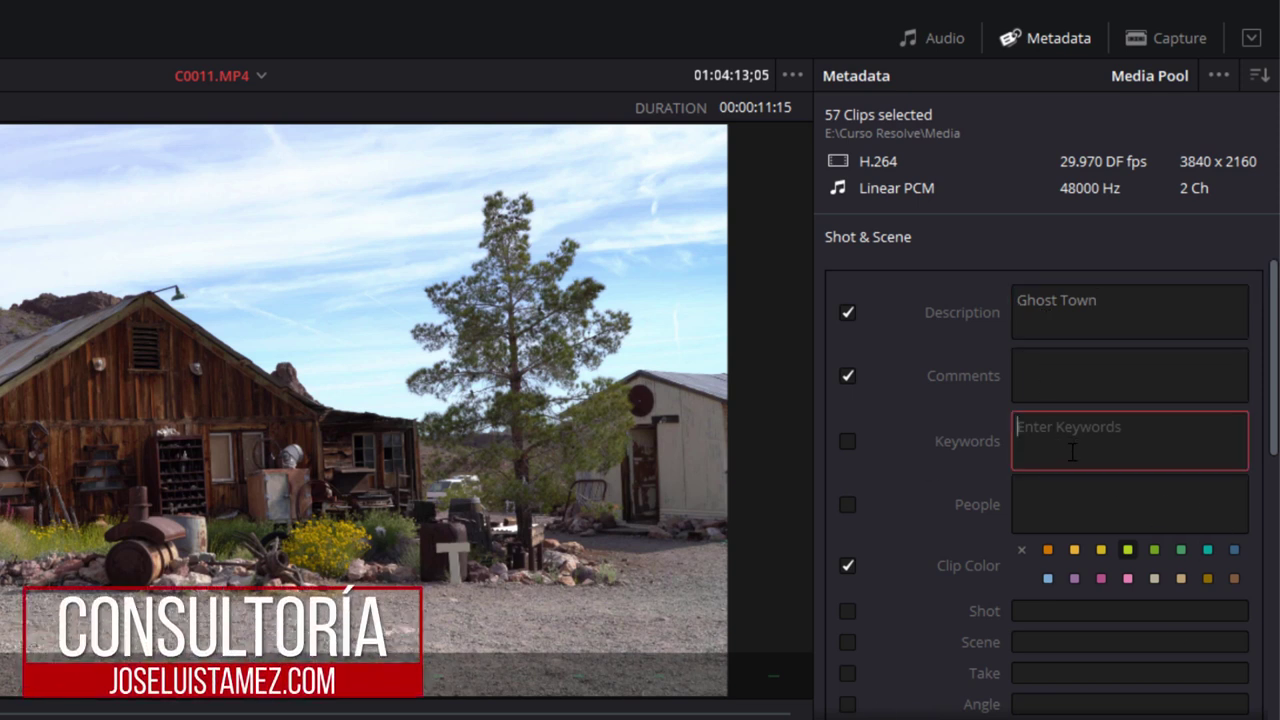
click(847, 441)
click(1052, 424)
text(Nevada)
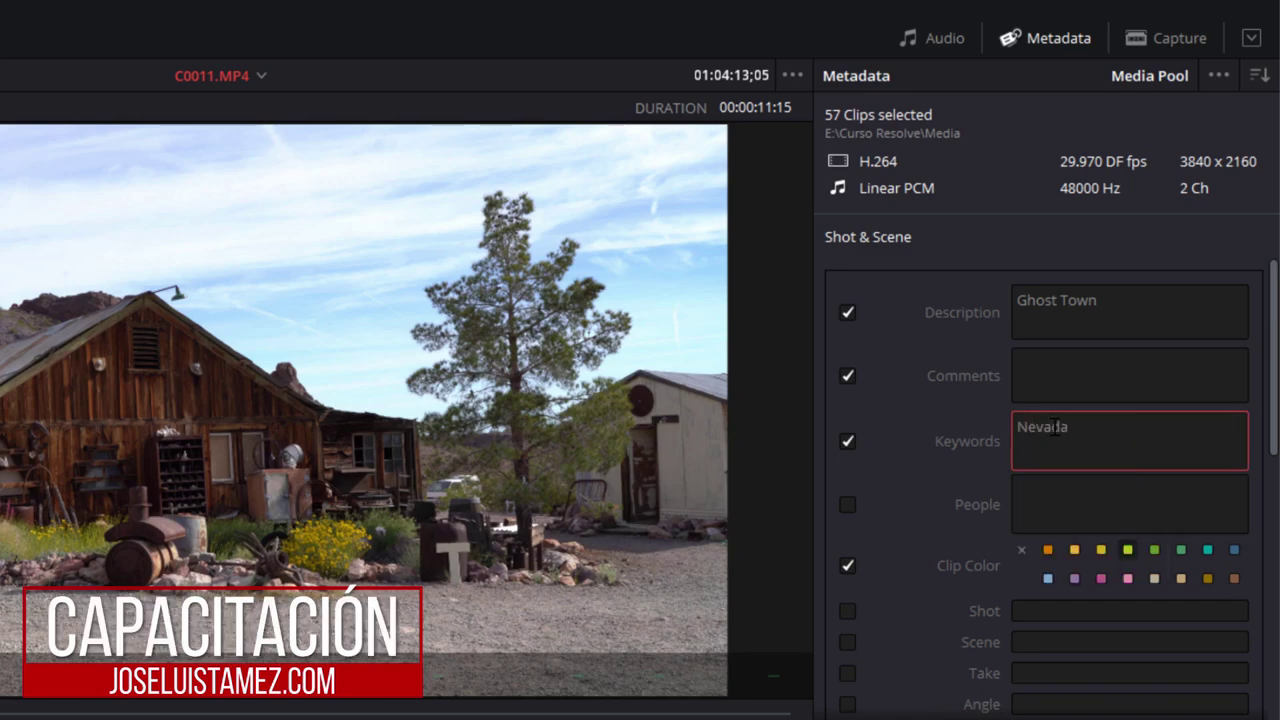
key(Return)
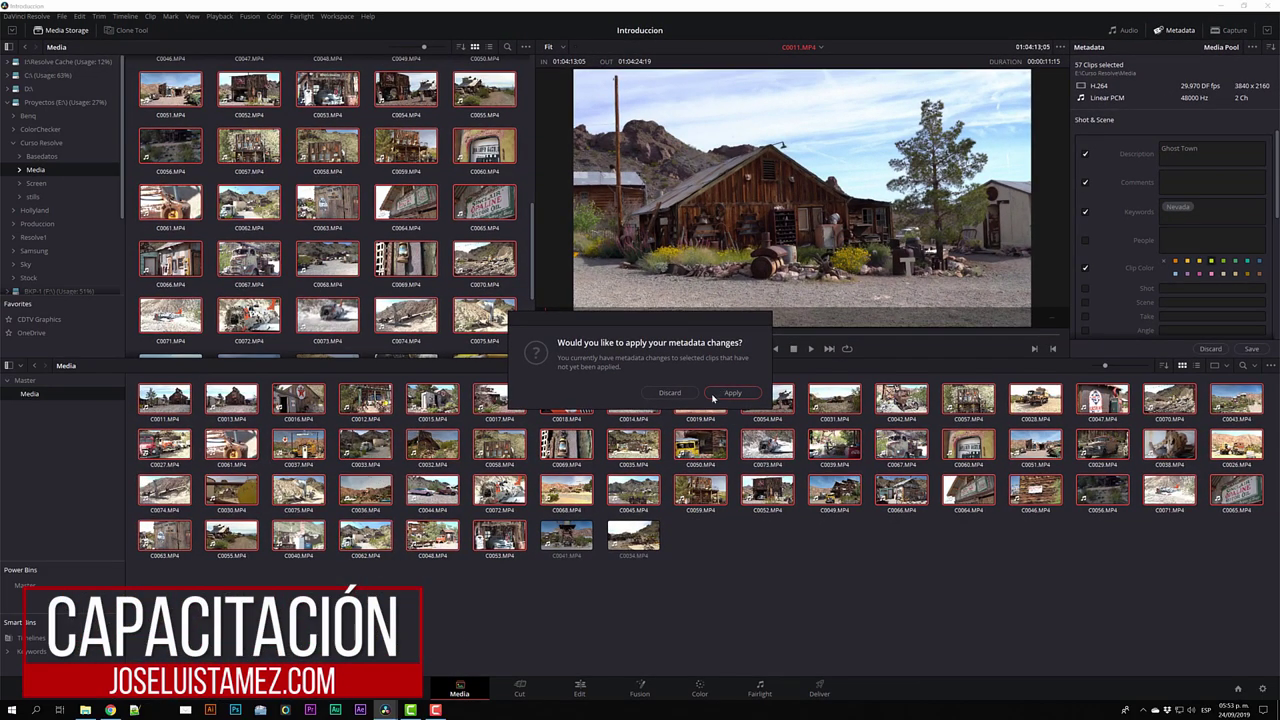
click(732, 393)
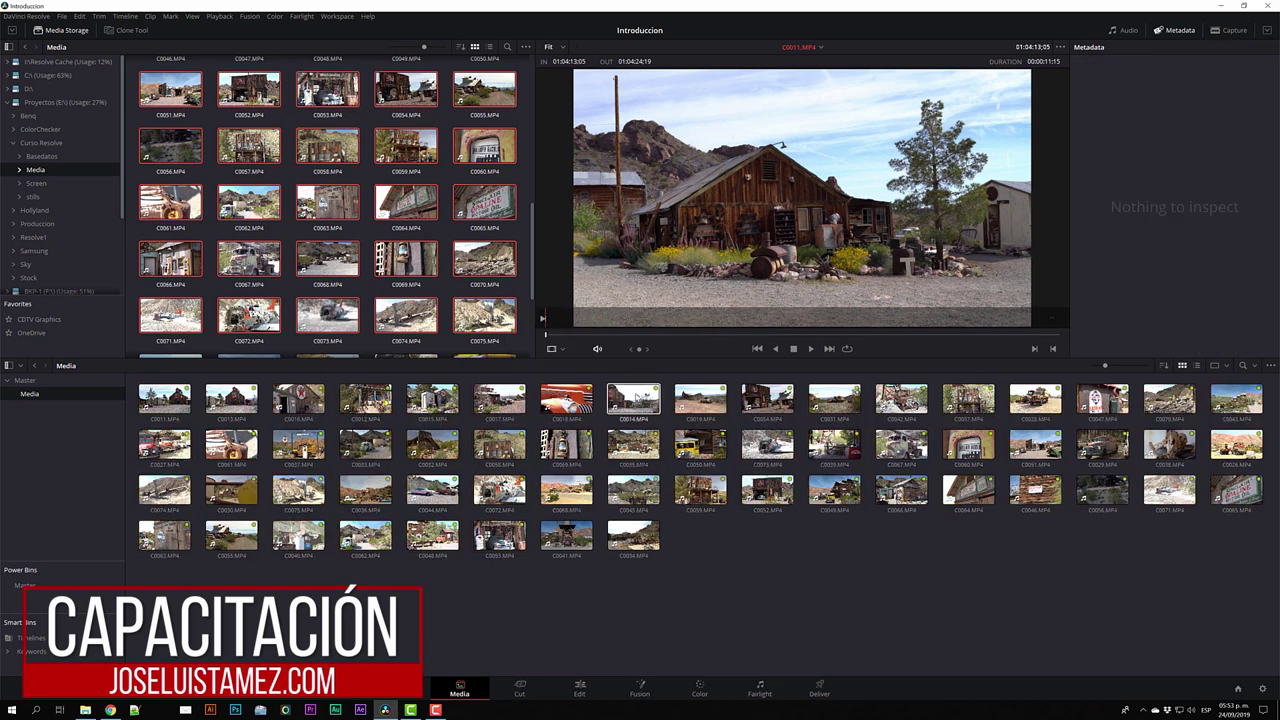
Step: Give clips C0041 and C0034 keyword 'Torre' and description 'California', and save
click(633, 398)
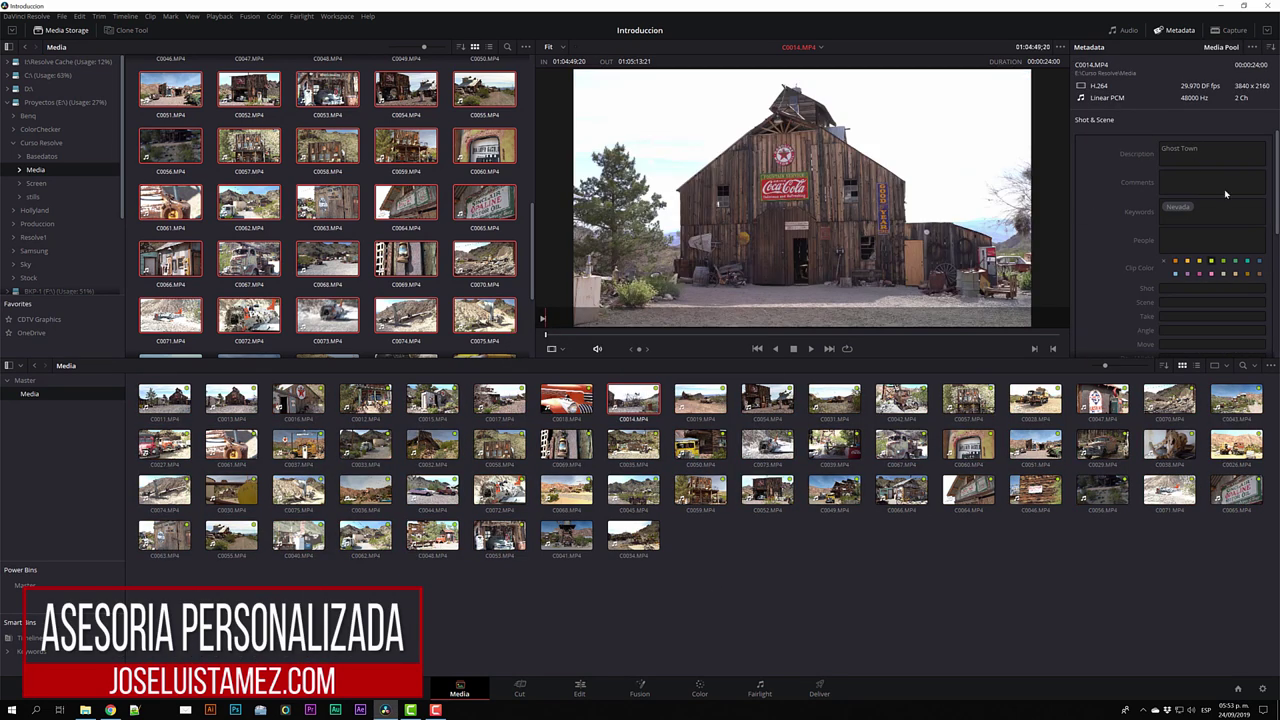
click(568, 541)
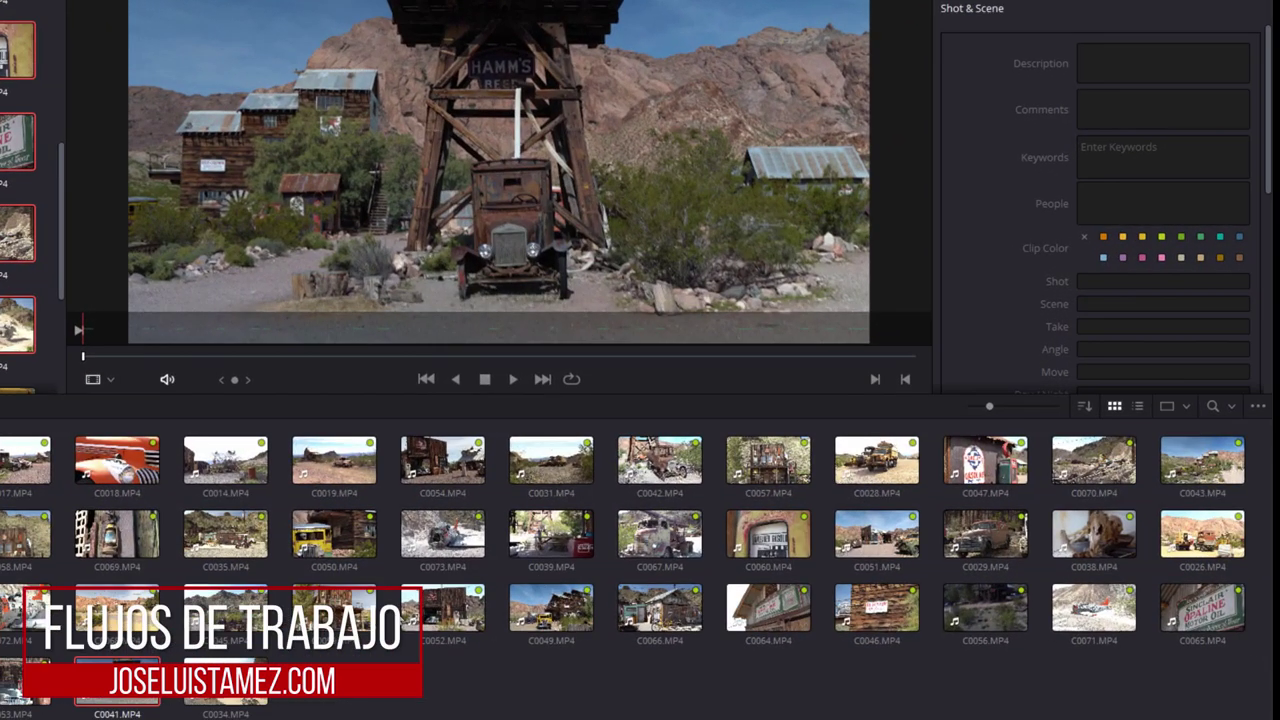
ctrl+click(225, 683)
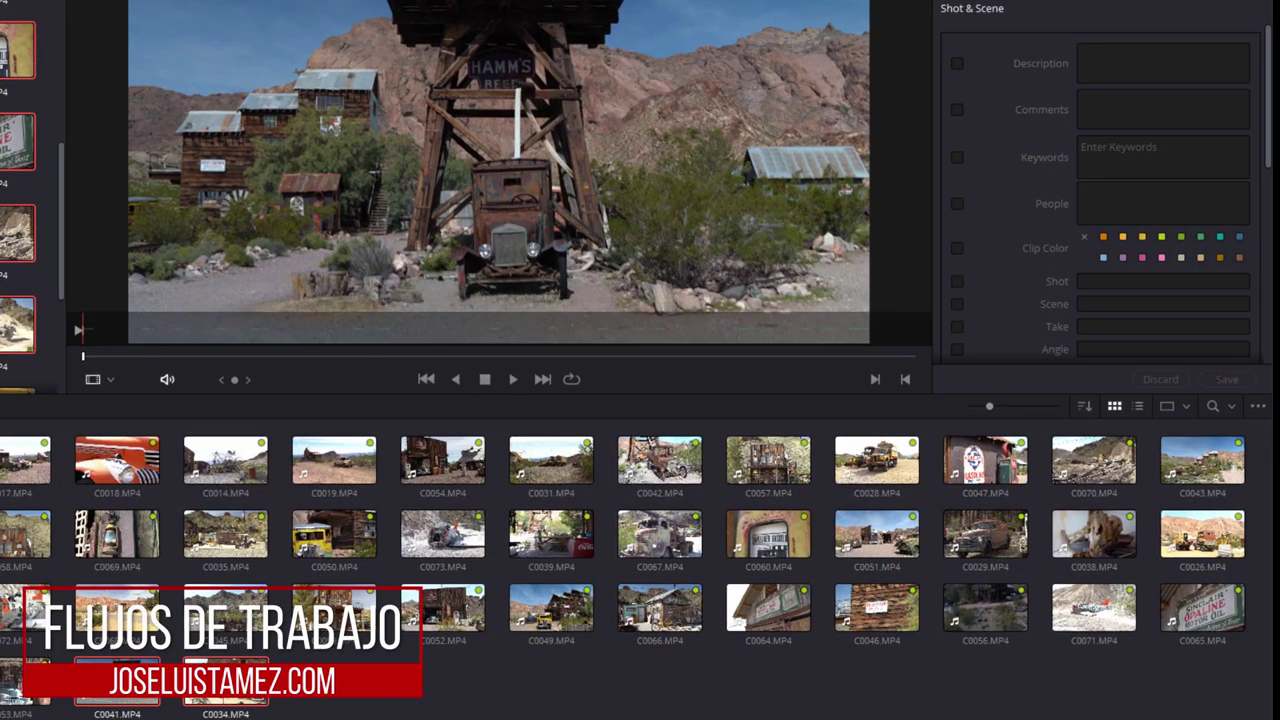
click(957, 63)
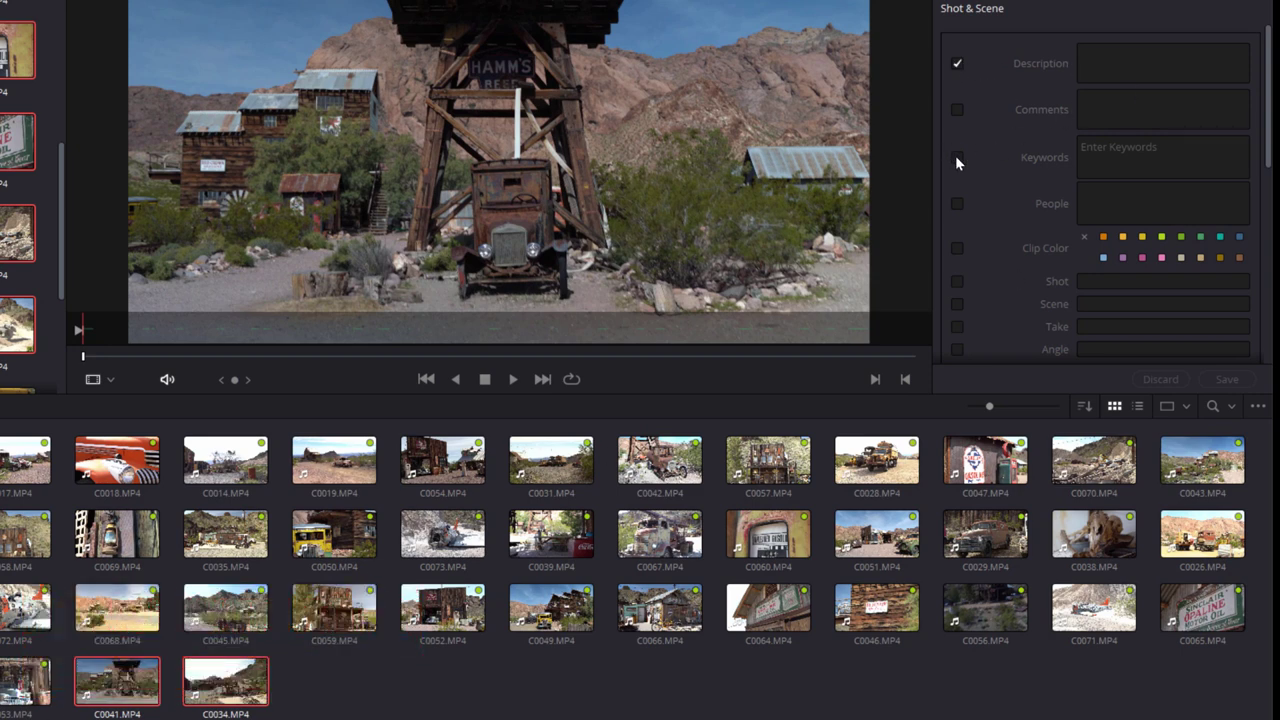
click(1130, 150)
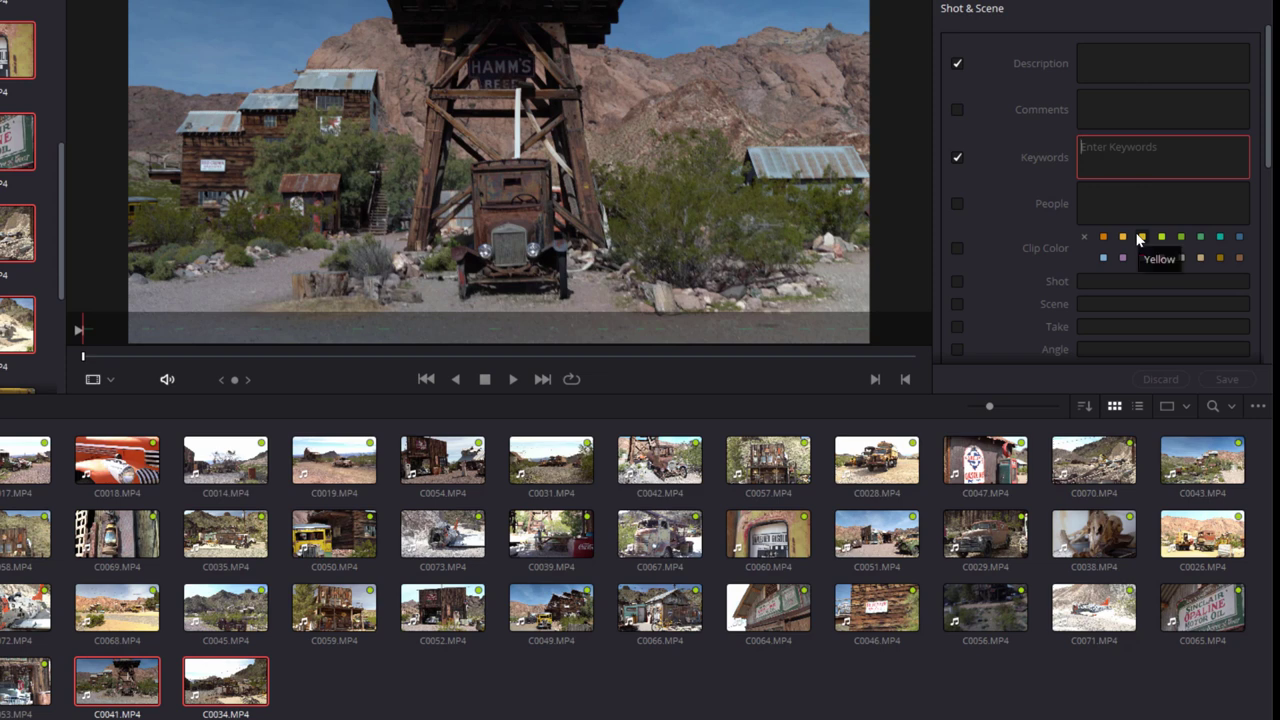
text(Tor)
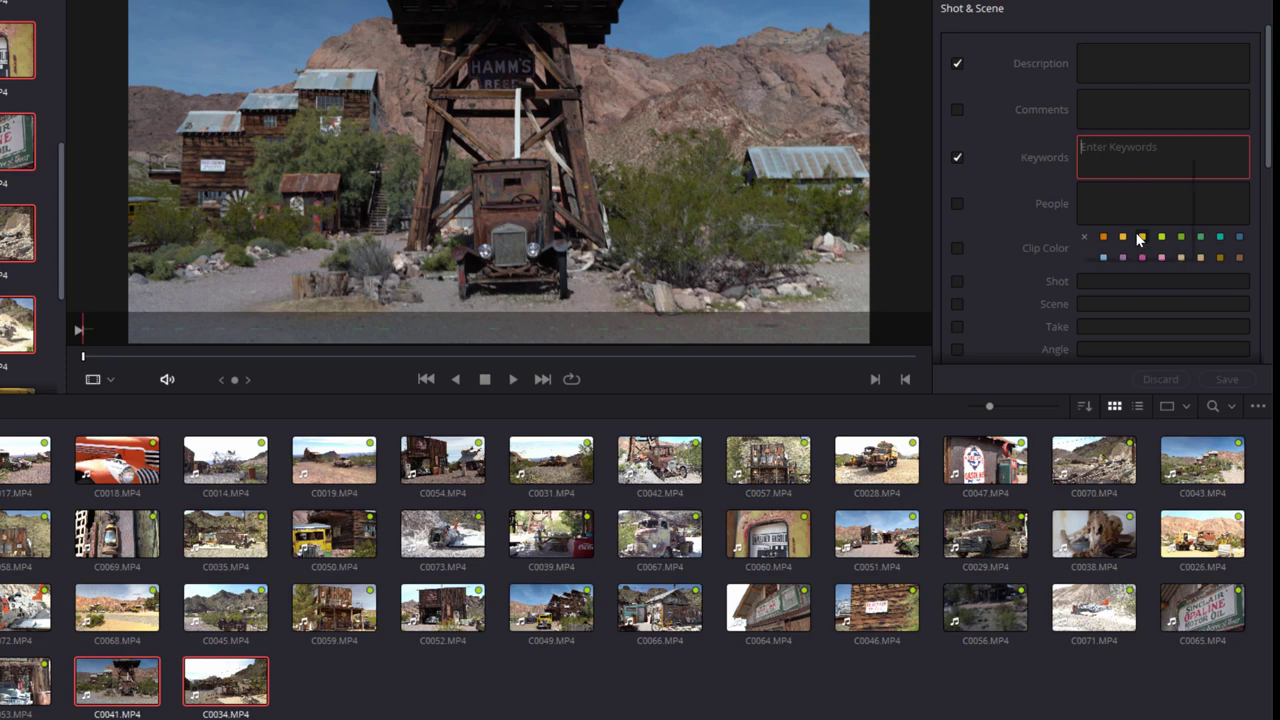
text(re)
click(1154, 63)
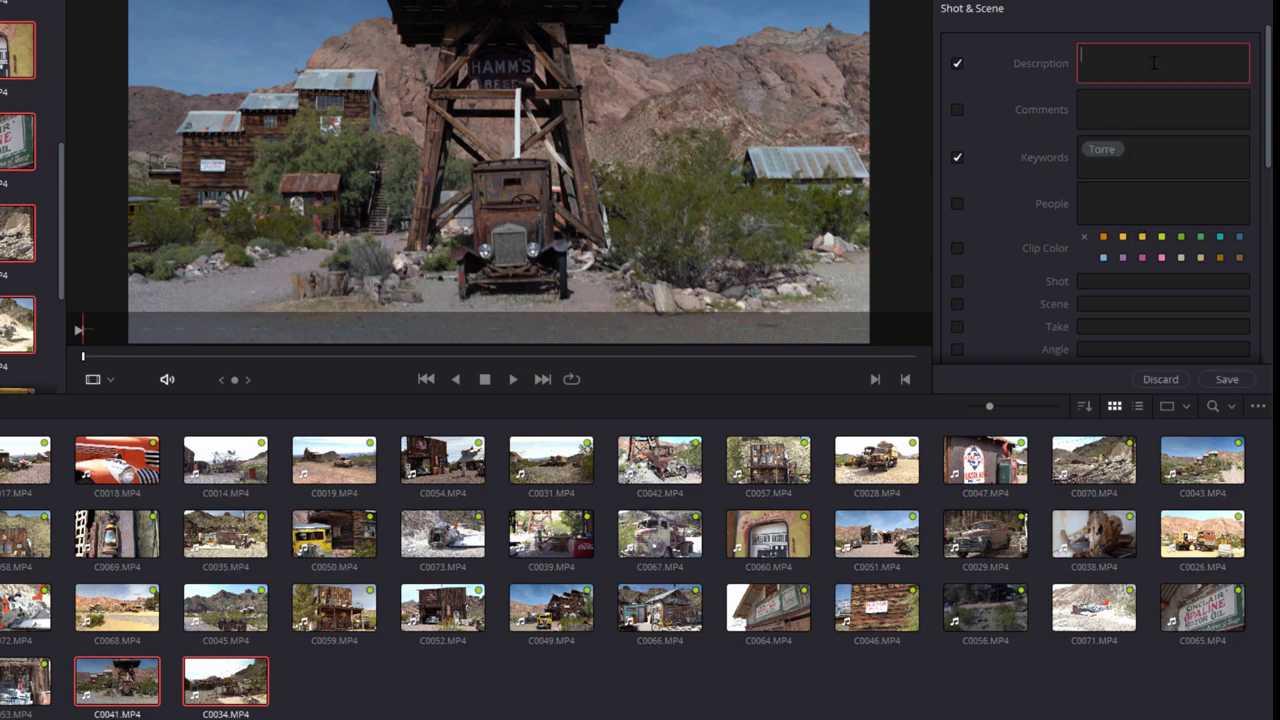
text(California)
click(1230, 380)
Step: Check C0041's saved metadata, then return the side panel to the embedded audio meters
click(370, 665)
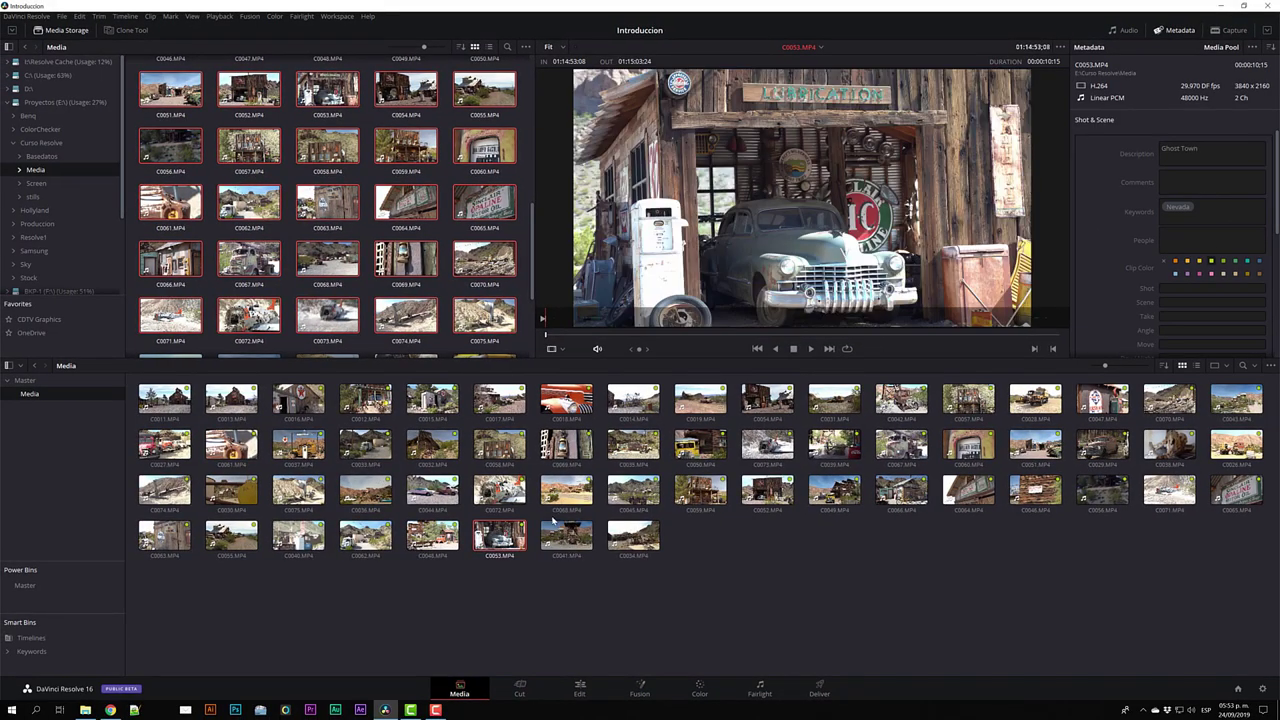
click(557, 528)
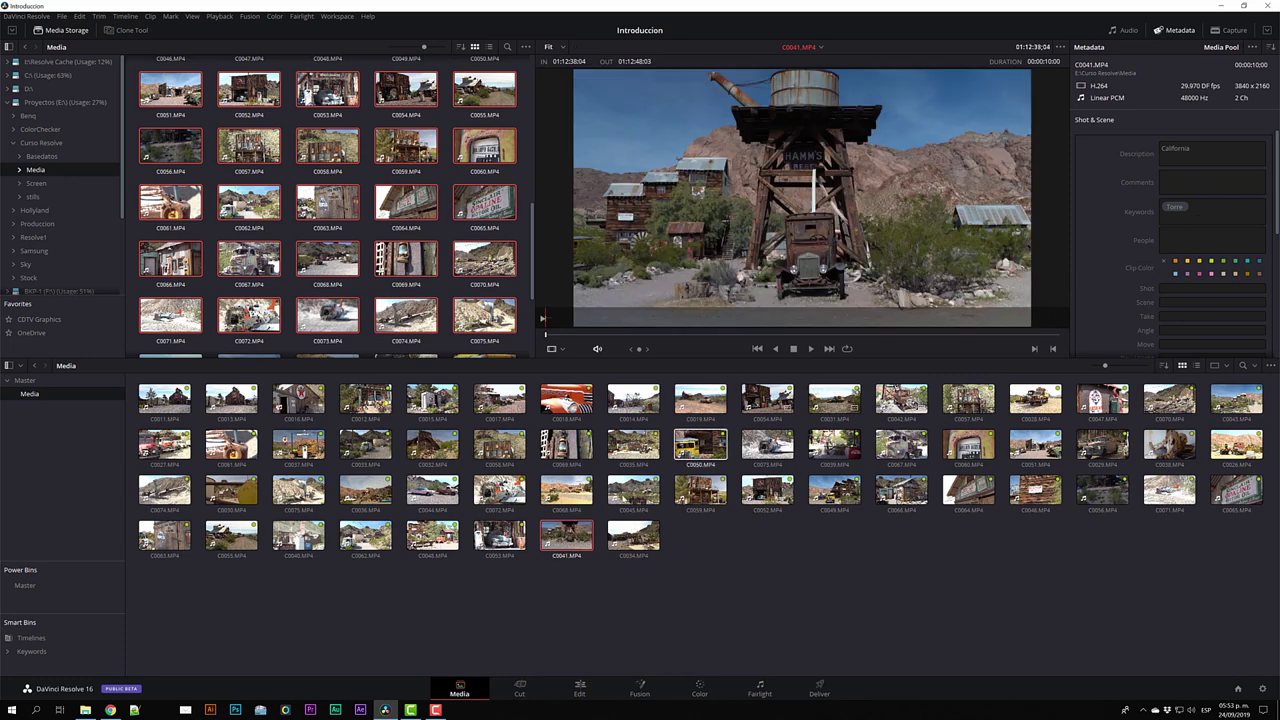
click(858, 540)
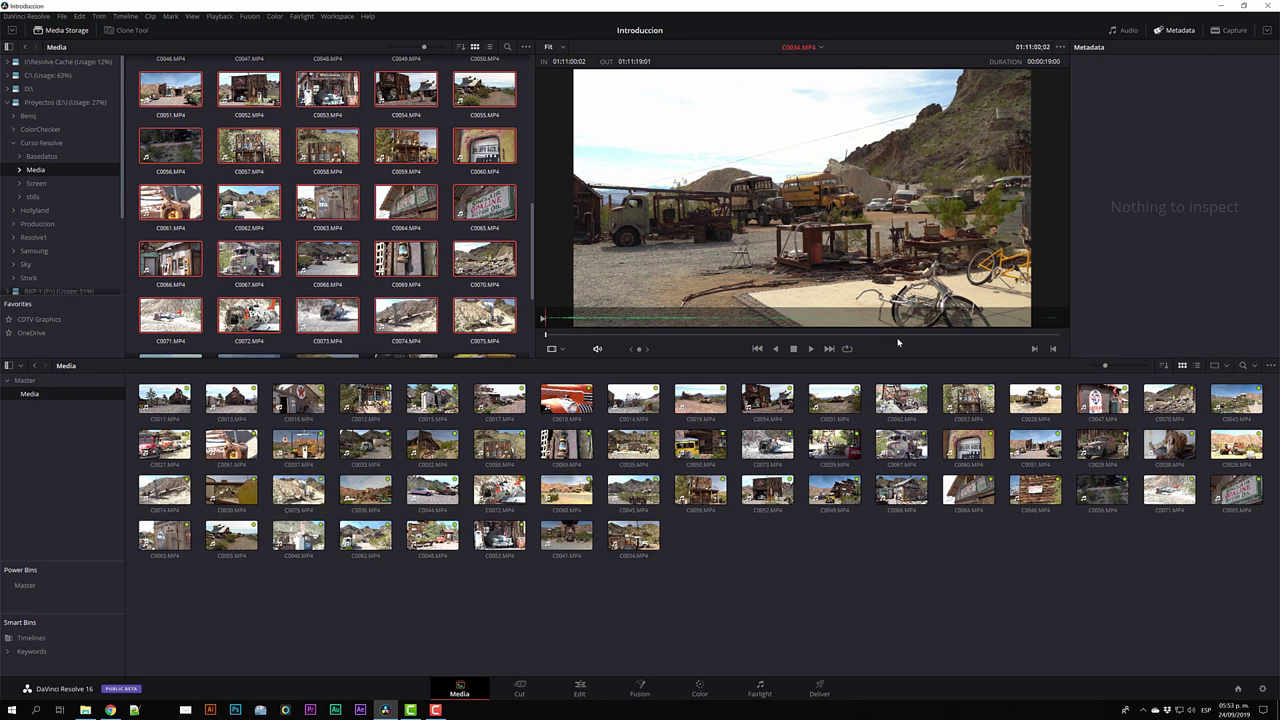
click(1131, 33)
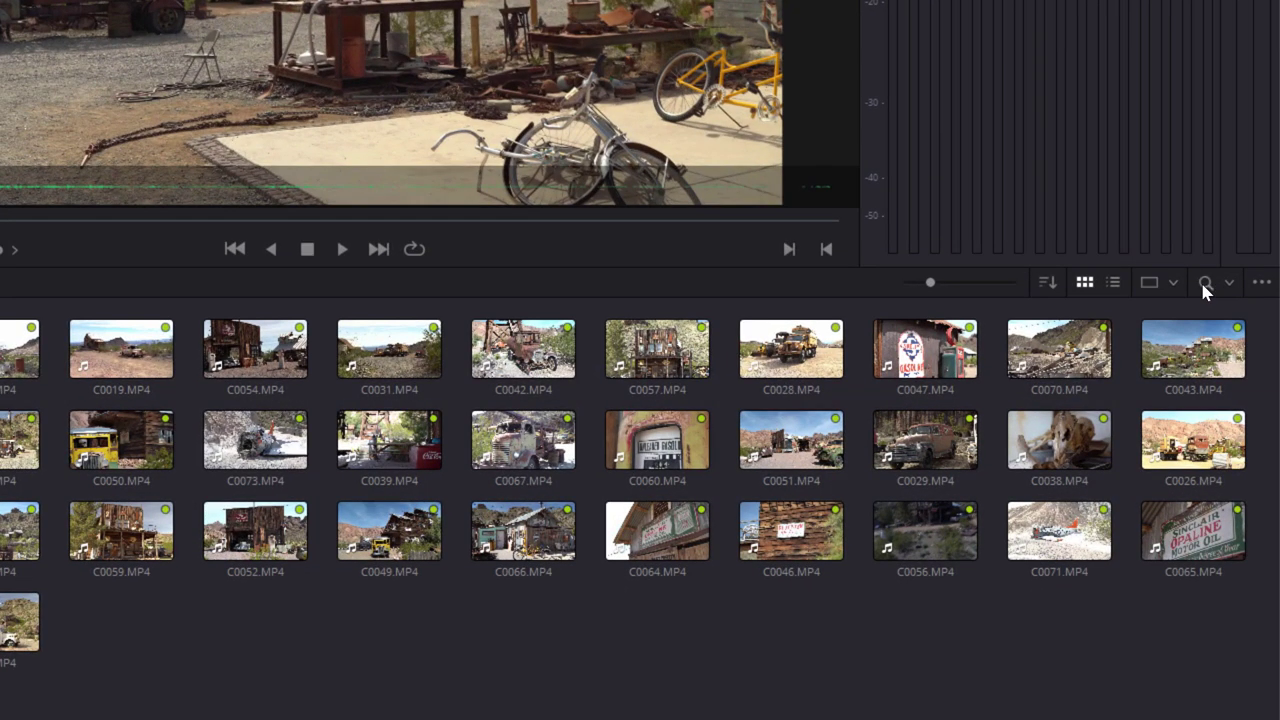
Step: Search the media pool for 'nevada' with the filter set to All Fields
click(1243, 365)
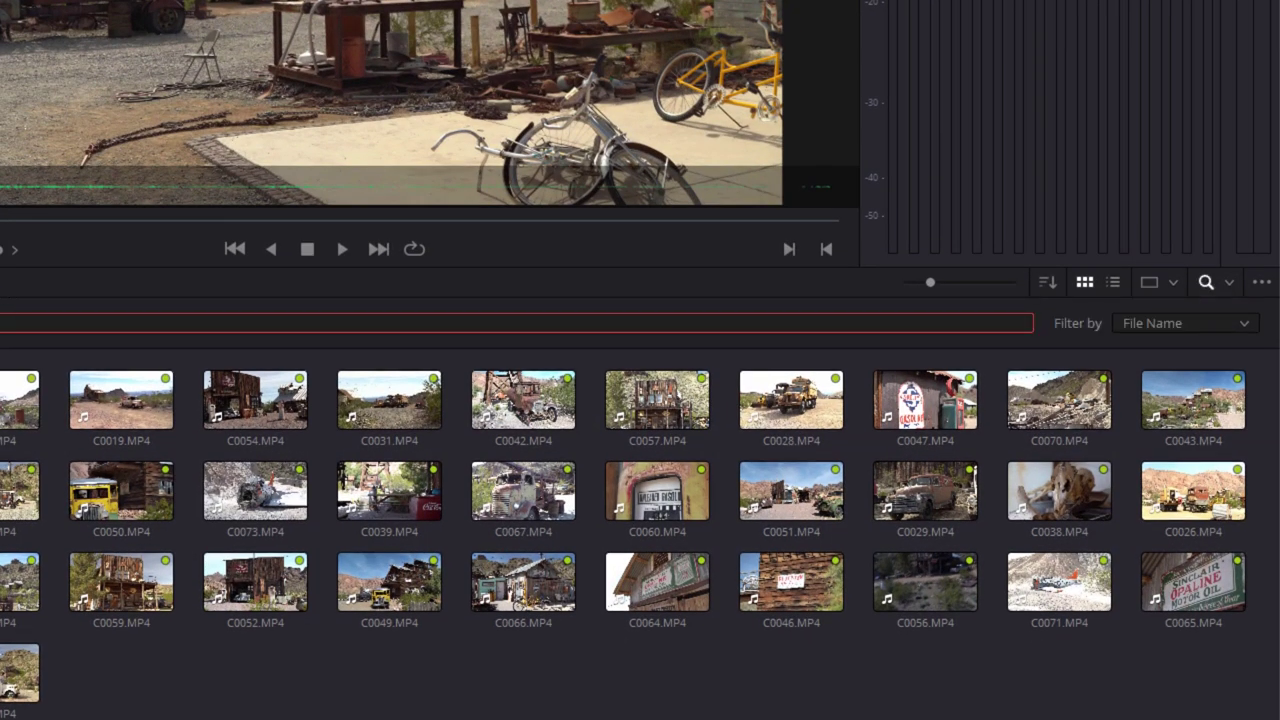
text(a)
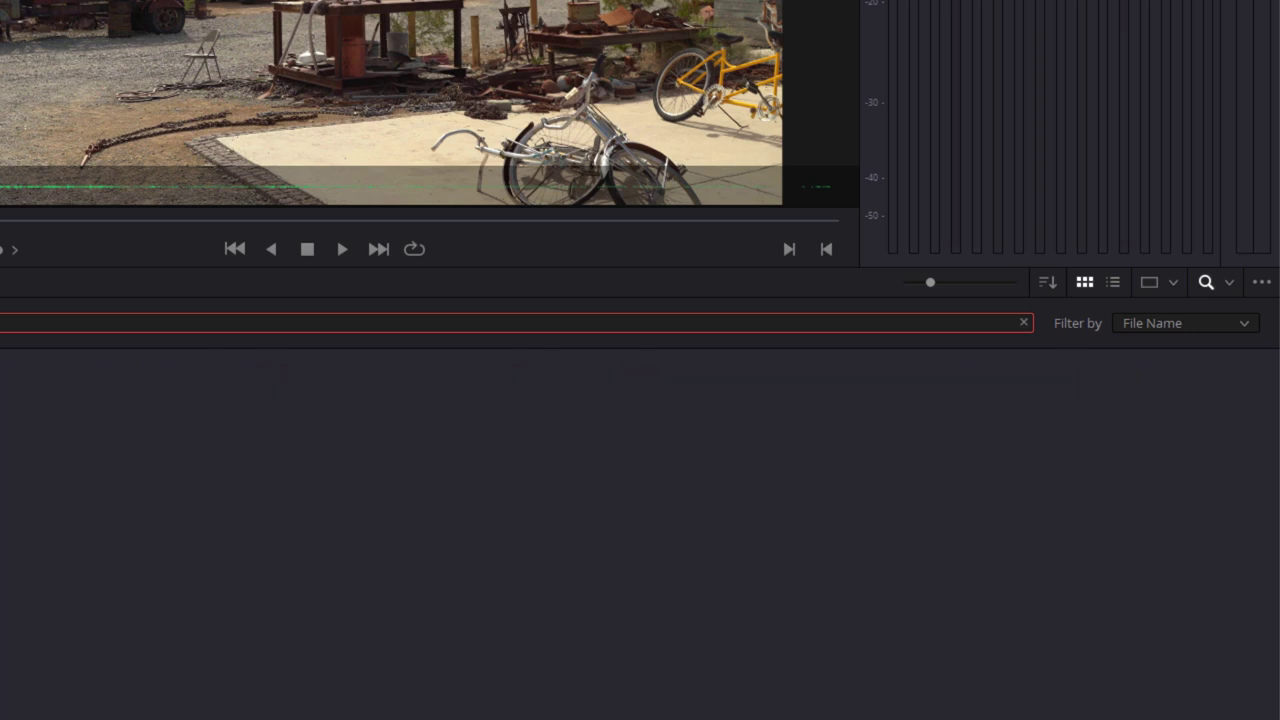
click(1228, 320)
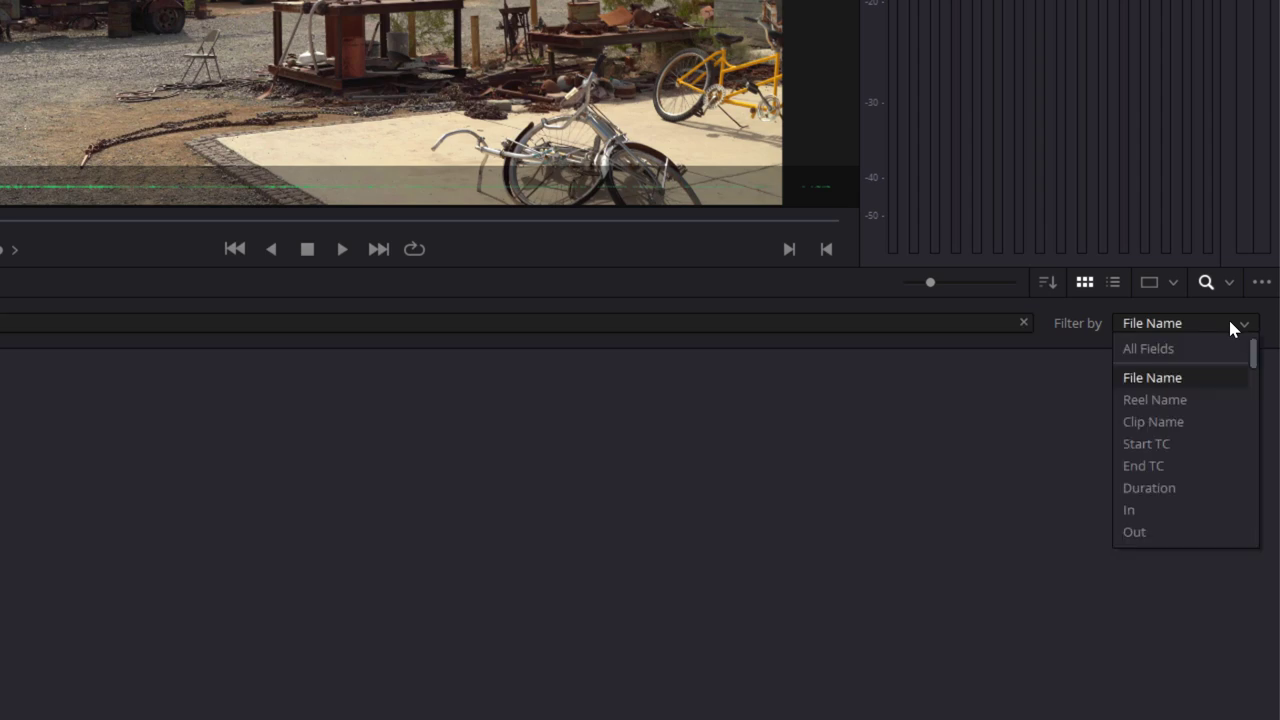
click(1186, 348)
click(1012, 324)
text(torre)
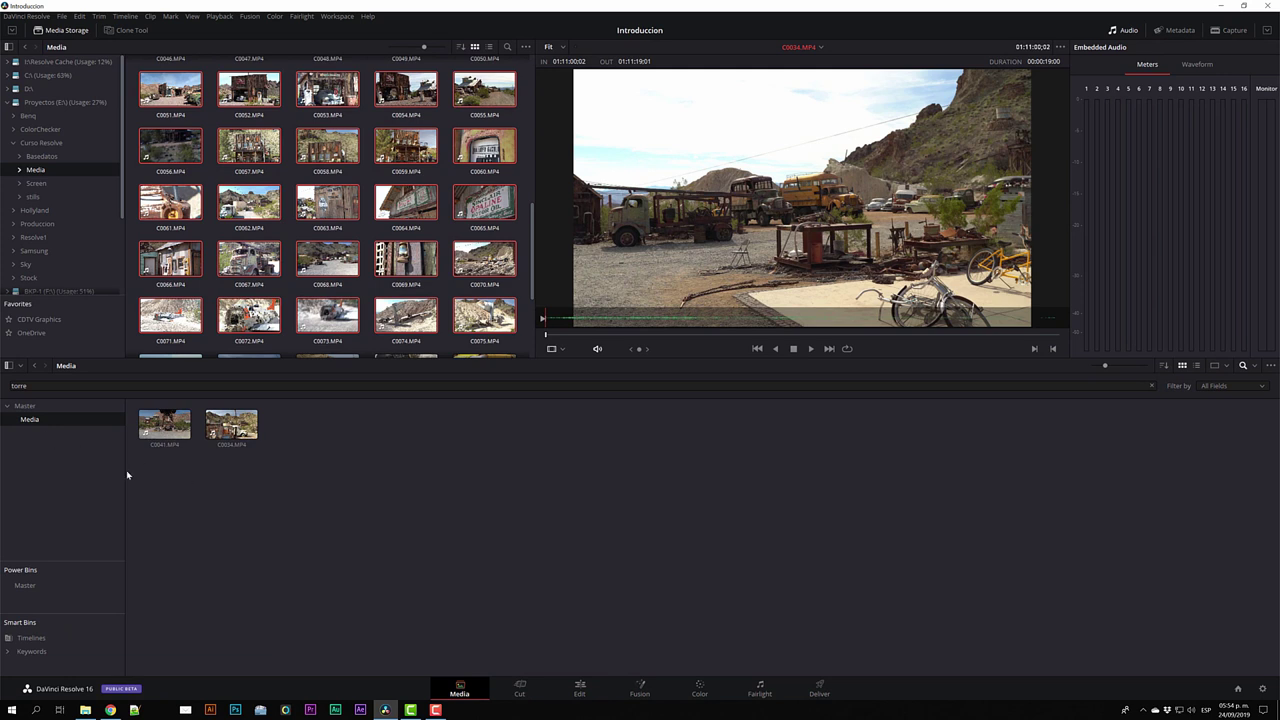
double_click(45, 387)
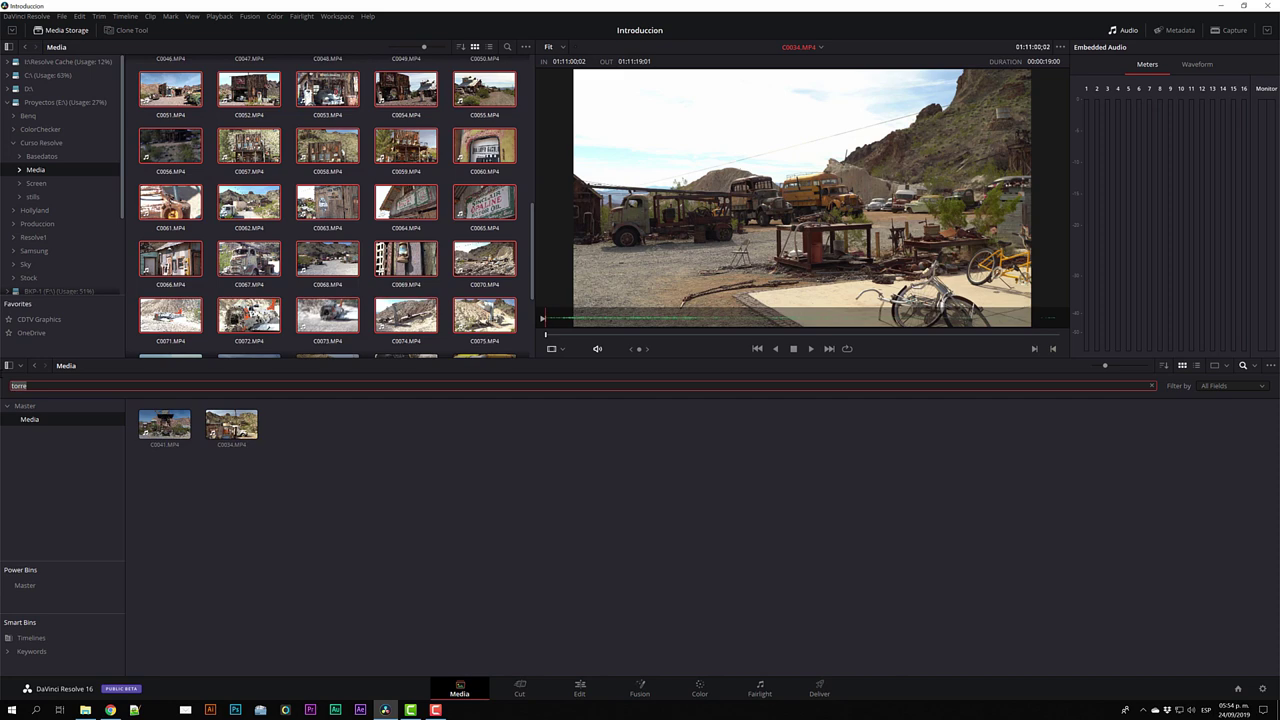
text(nevada)
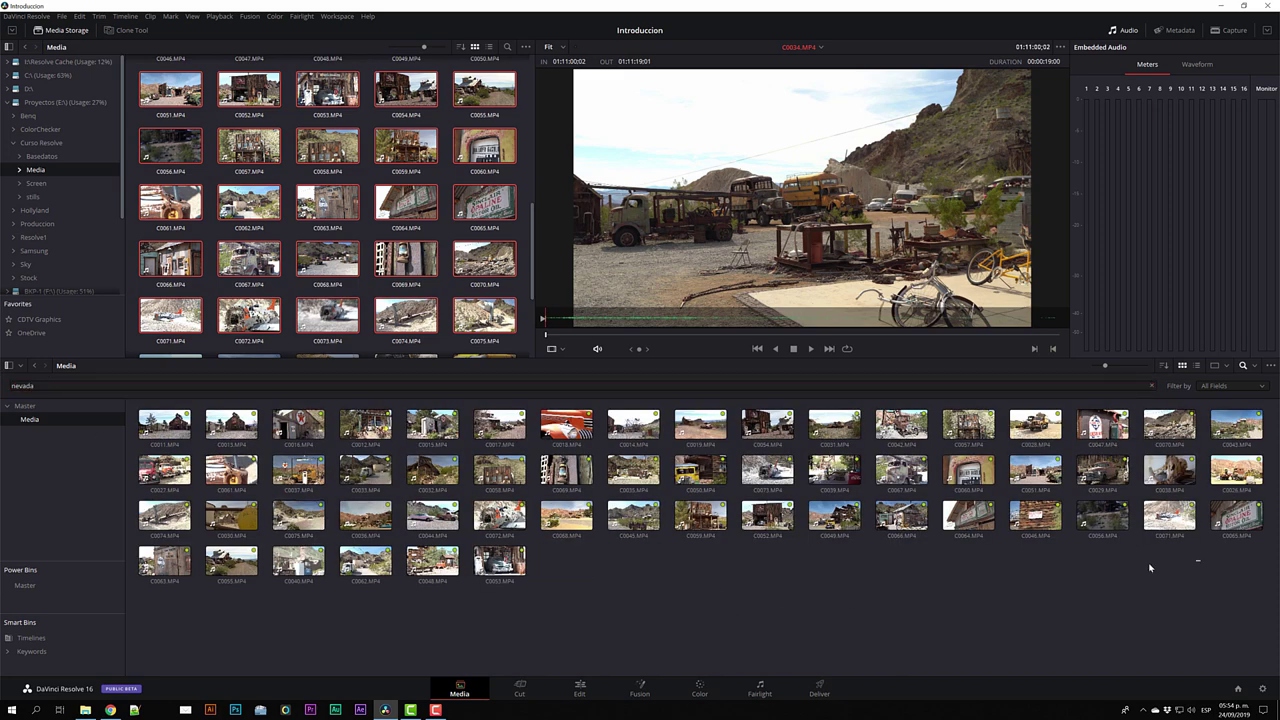
Step: Select all clips matching nevada, then clear the selection
drag(1200, 578, 272, 408)
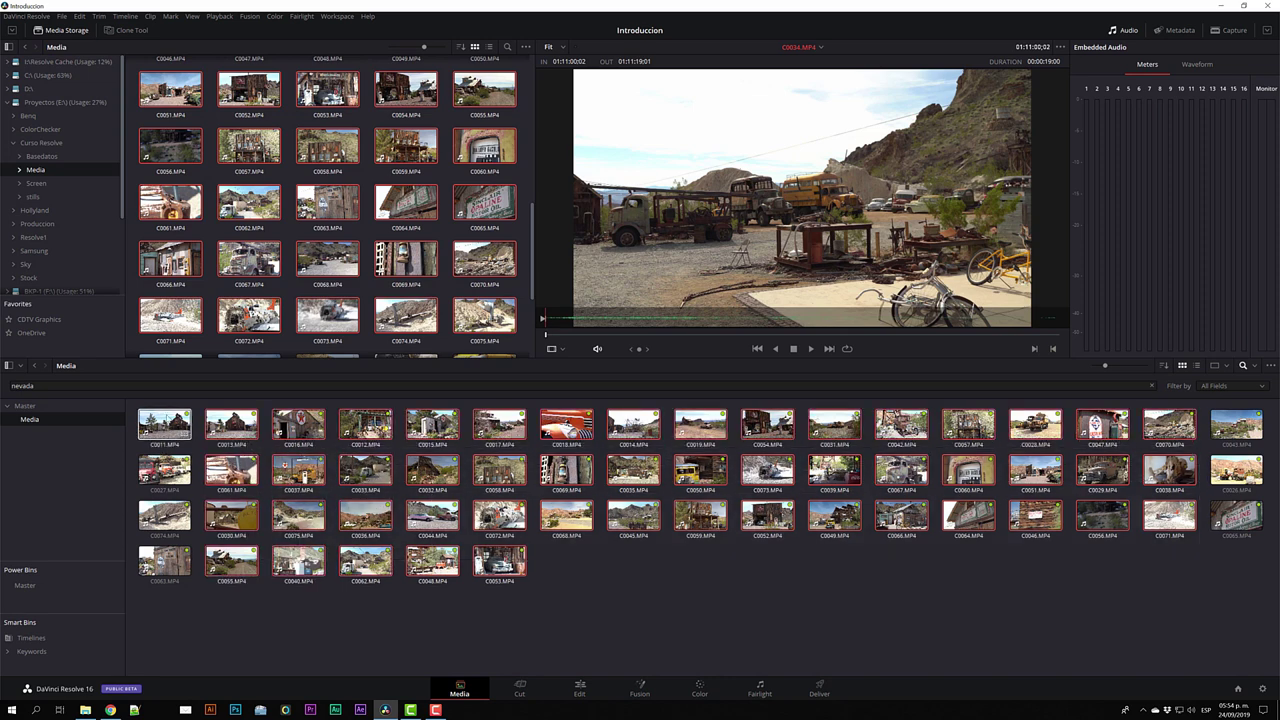
click(679, 597)
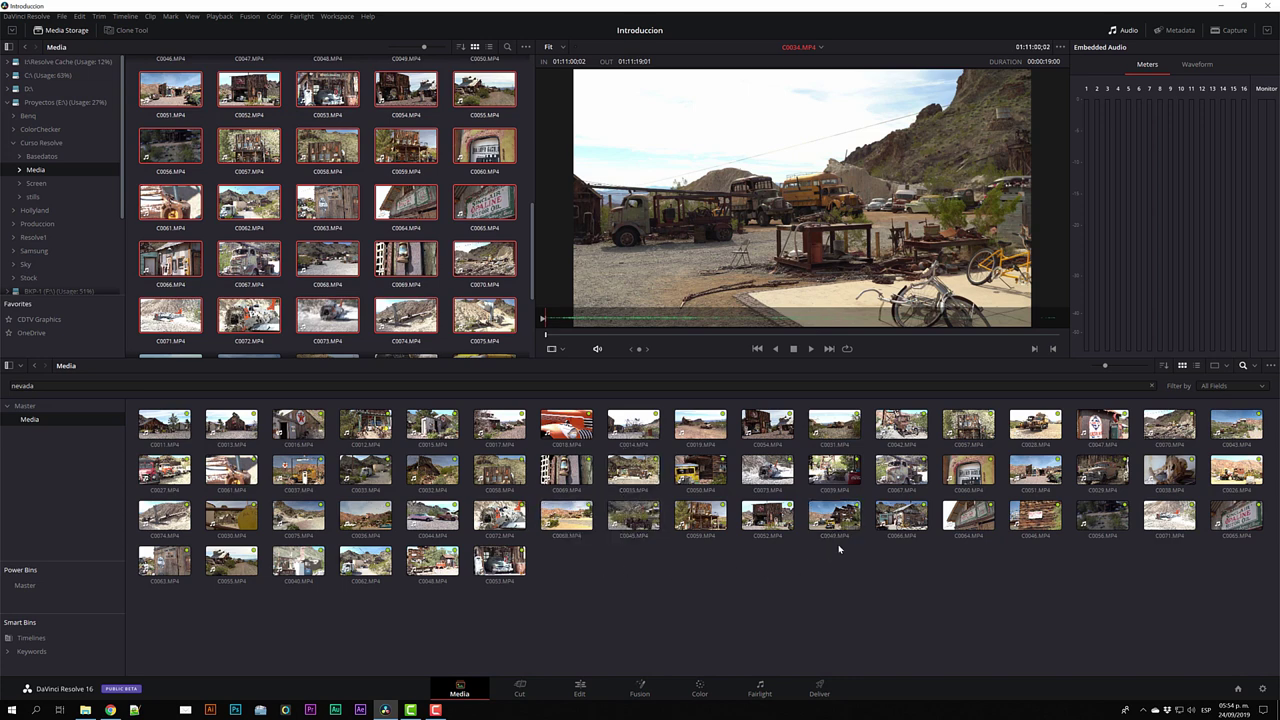
click(325, 123)
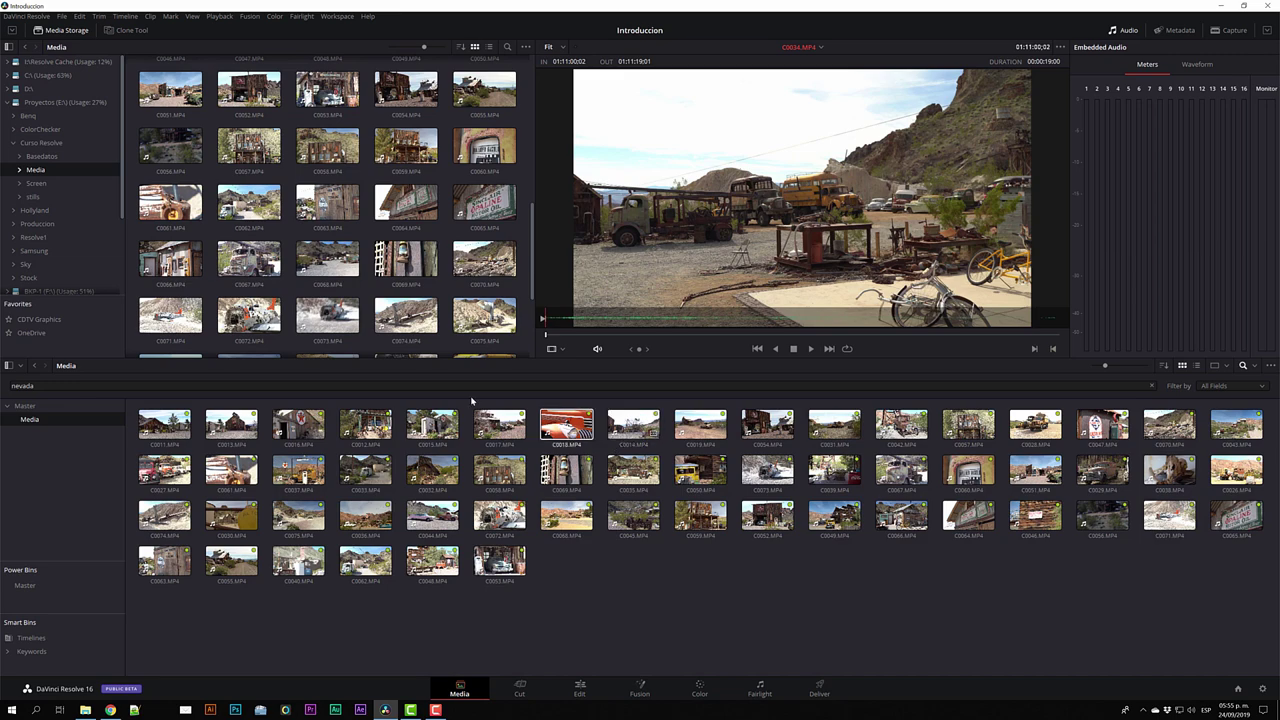
Step: Browse Media Storage to Screen > stills, and show the Master bin in the media pool
click(38, 183)
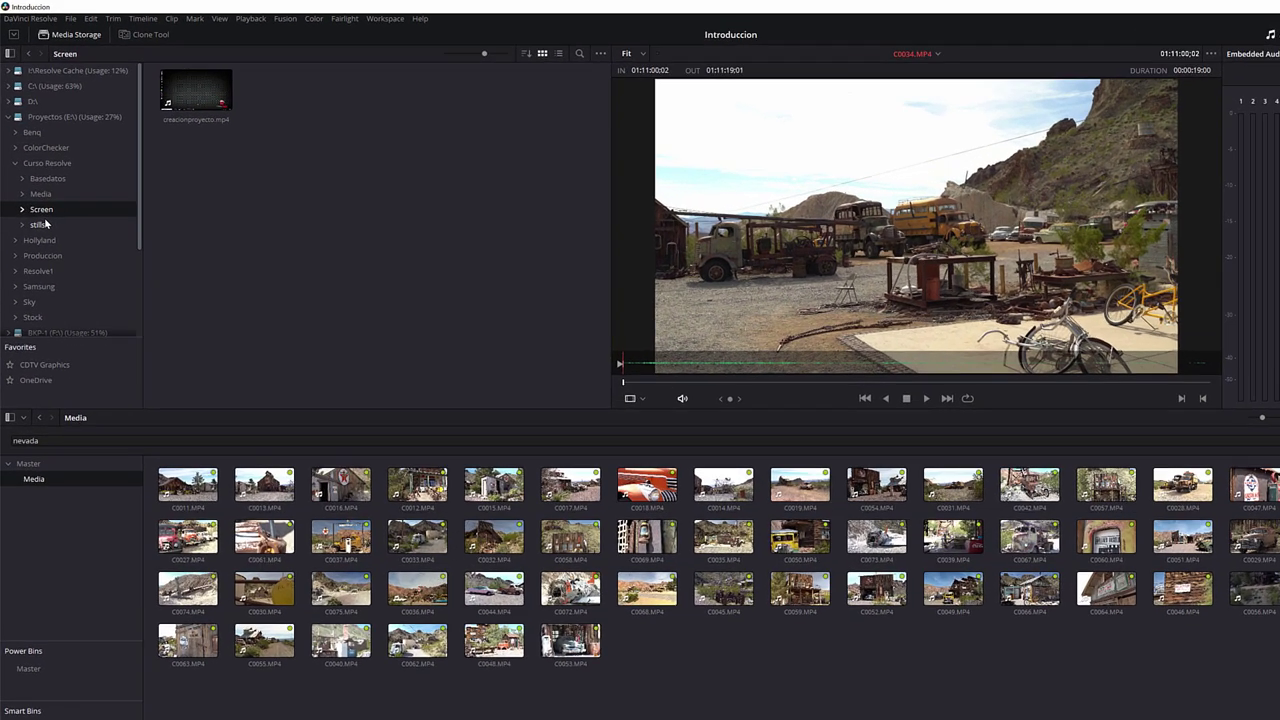
click(33, 196)
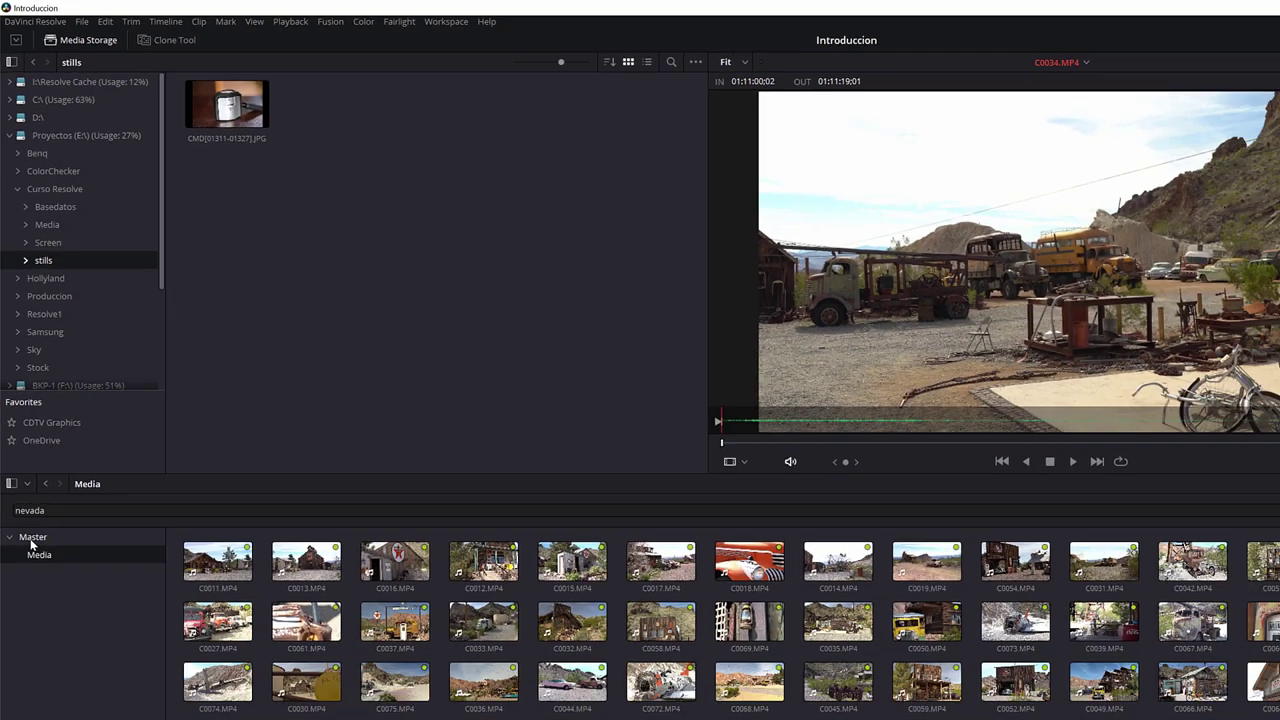
click(73, 404)
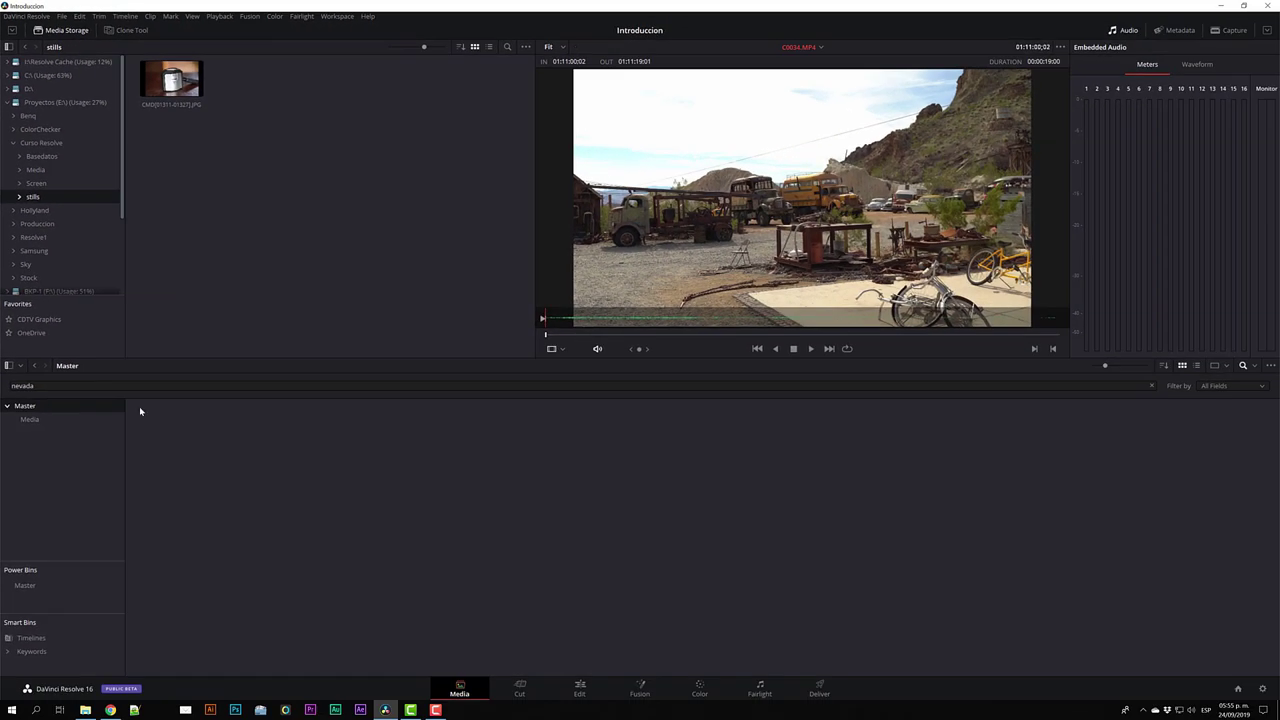
click(1152, 386)
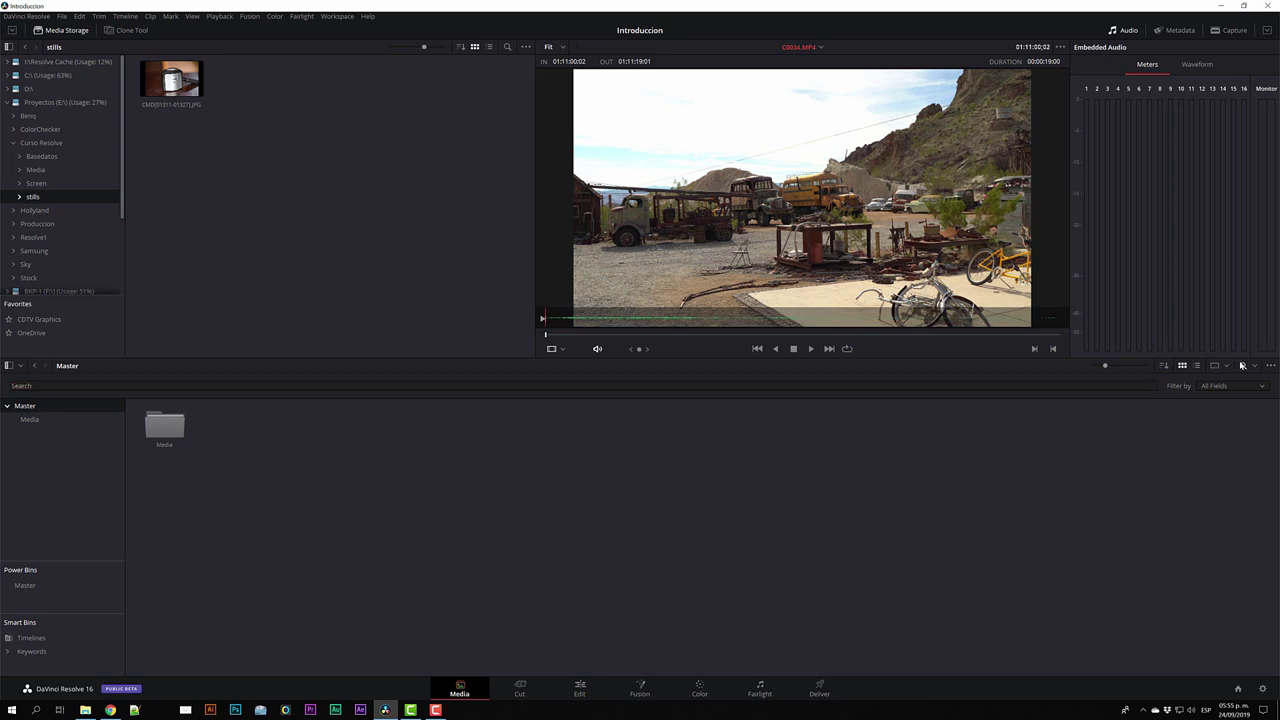
click(1242, 366)
drag(171, 80, 326, 424)
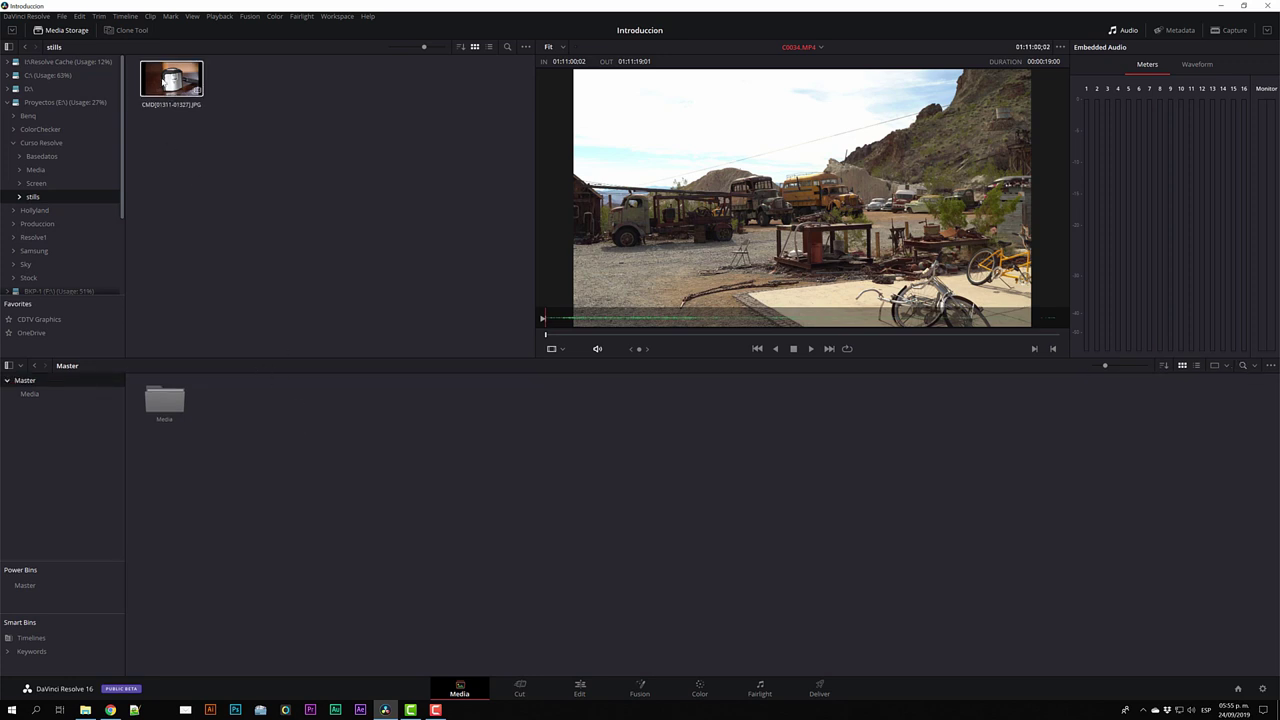
click(231, 399)
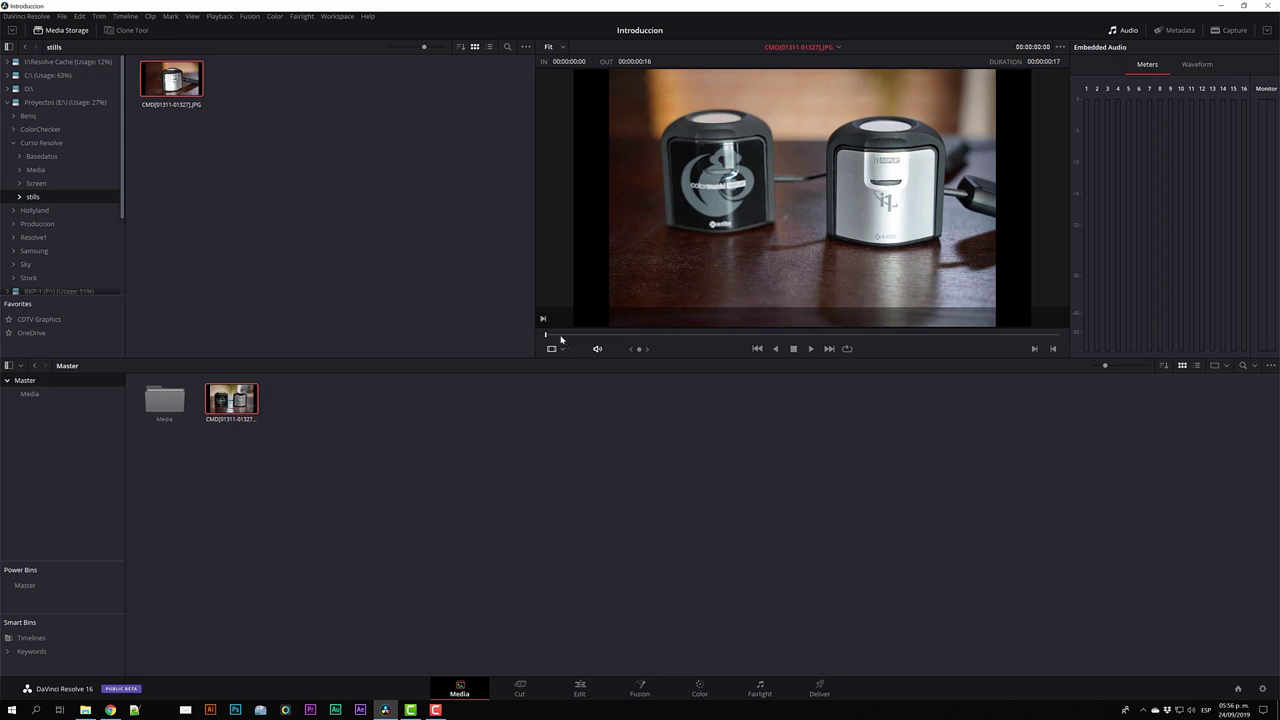
mouse_move(555, 341)
mouse_down()
mouse_move(995, 333)
mouse_move(447, 358)
mouse_up()
click(226, 190)
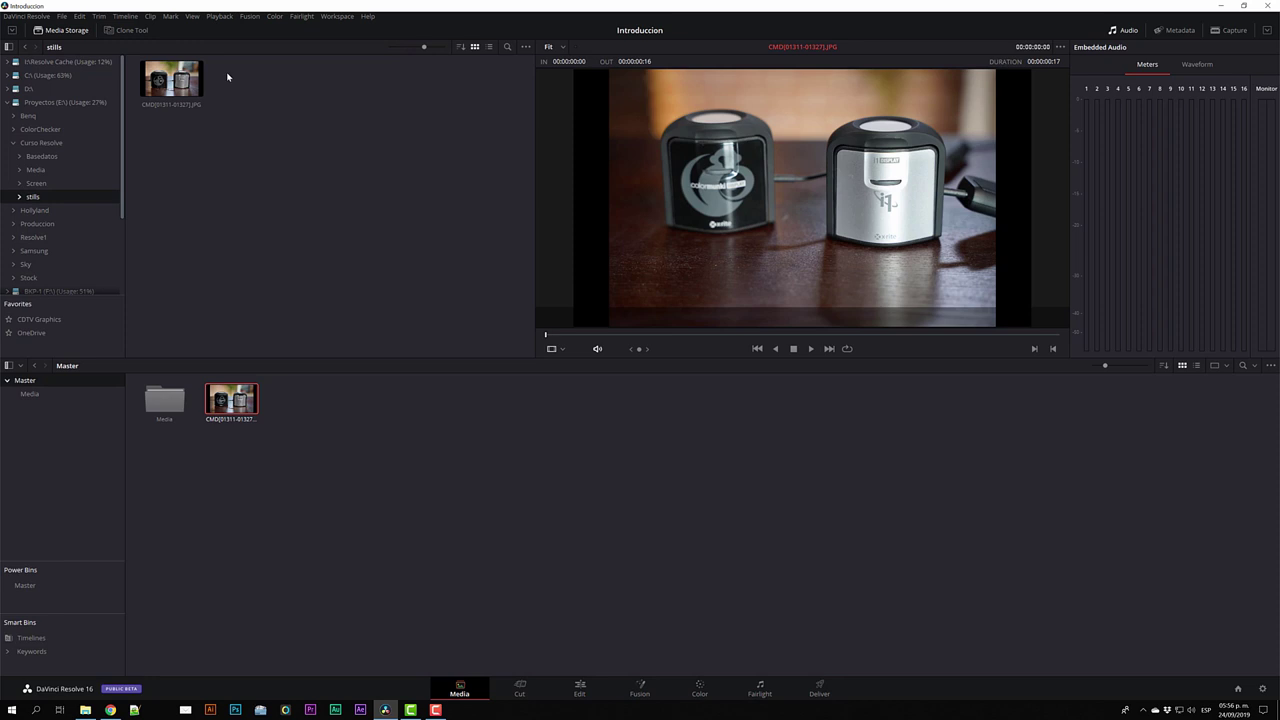
click(306, 426)
click(172, 90)
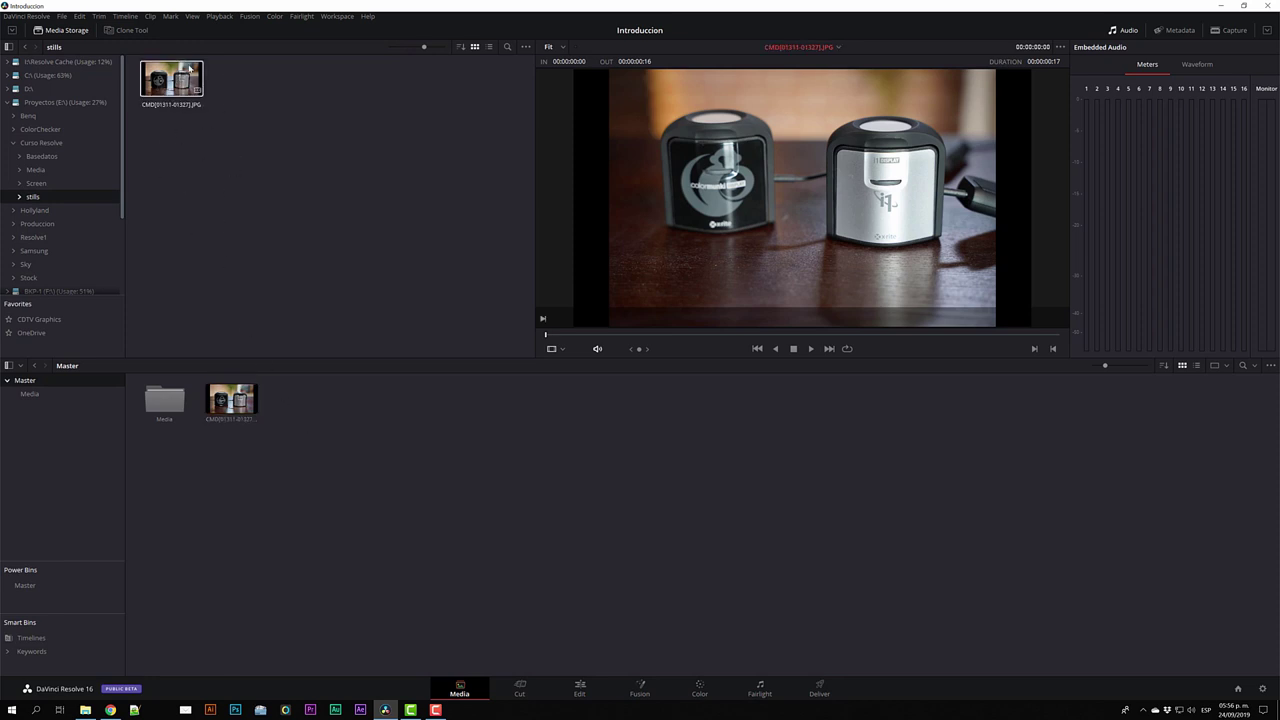
click(226, 149)
drag(310, 462, 208, 402)
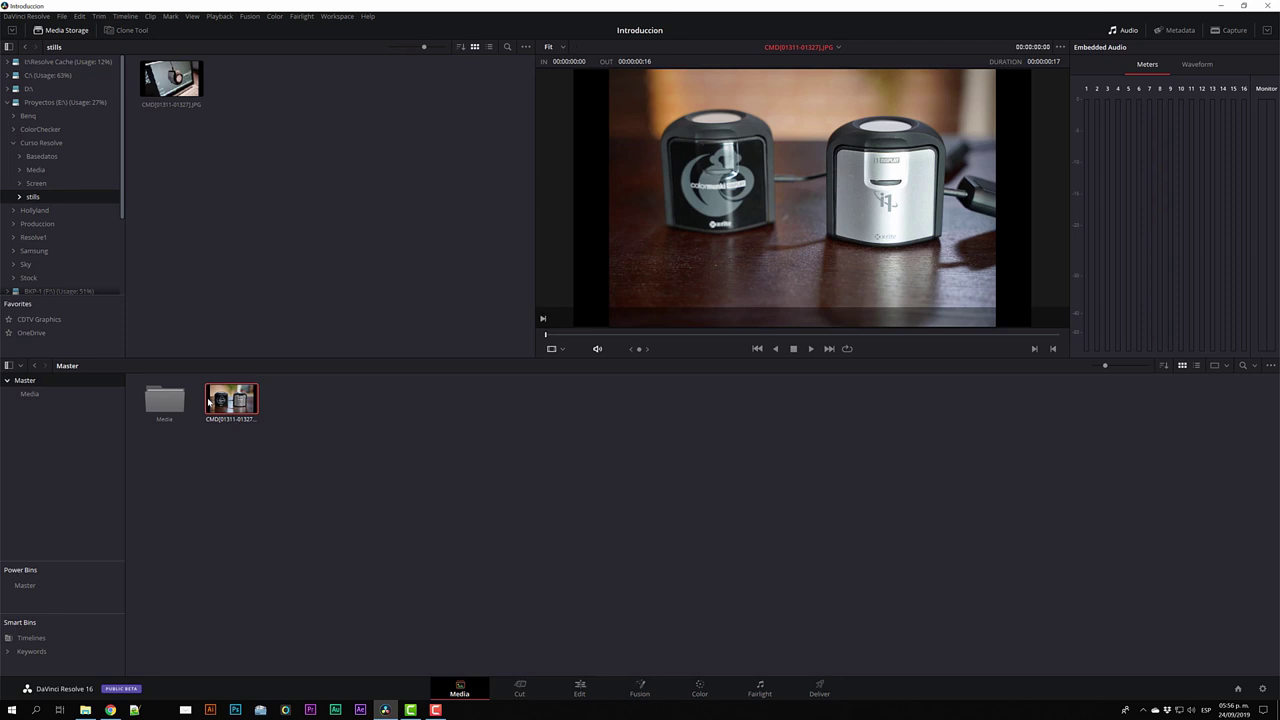
key(Delete)
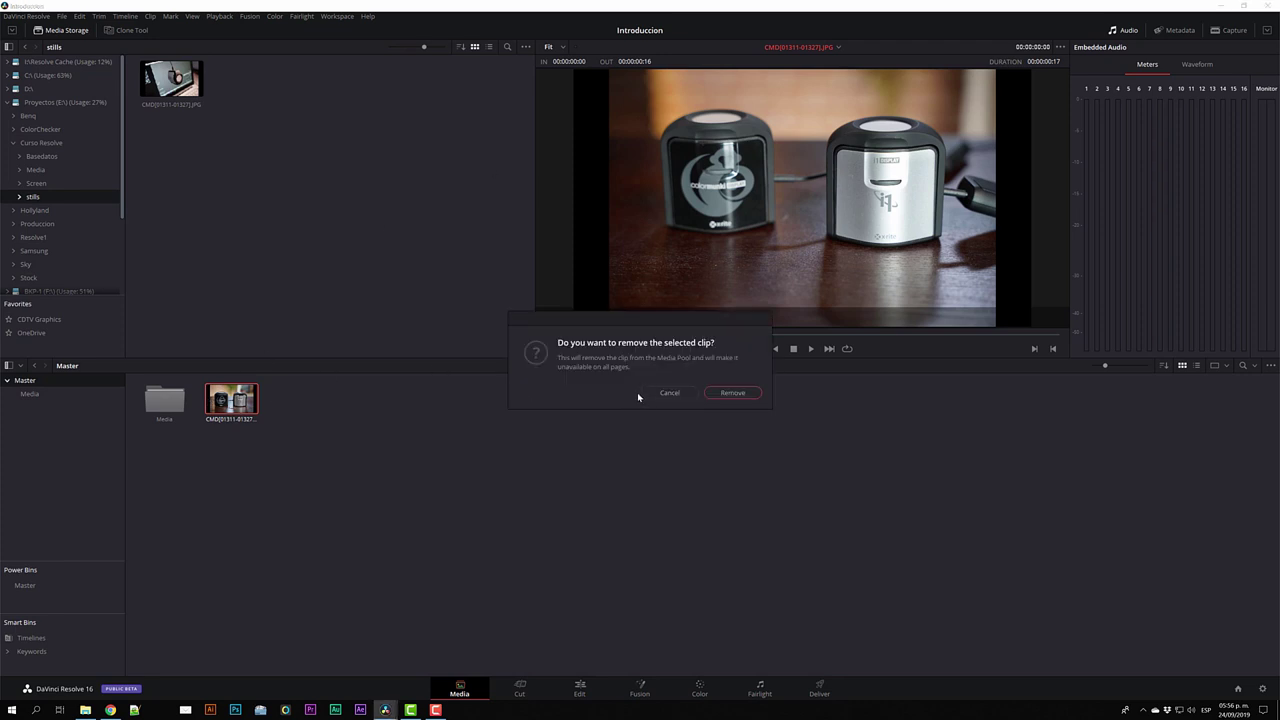
click(722, 392)
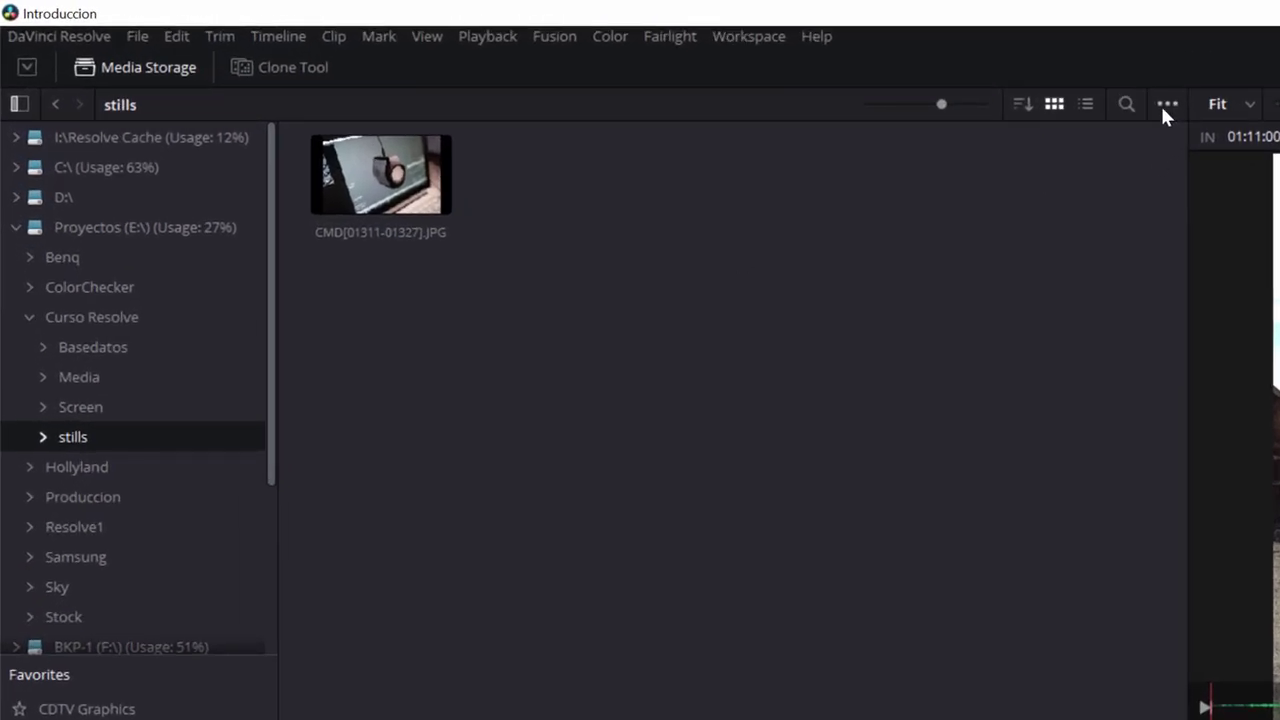
Step: Enable Show Individual Frames to list CMD01311.JPG through CMD01327.JPG separately
click(1166, 105)
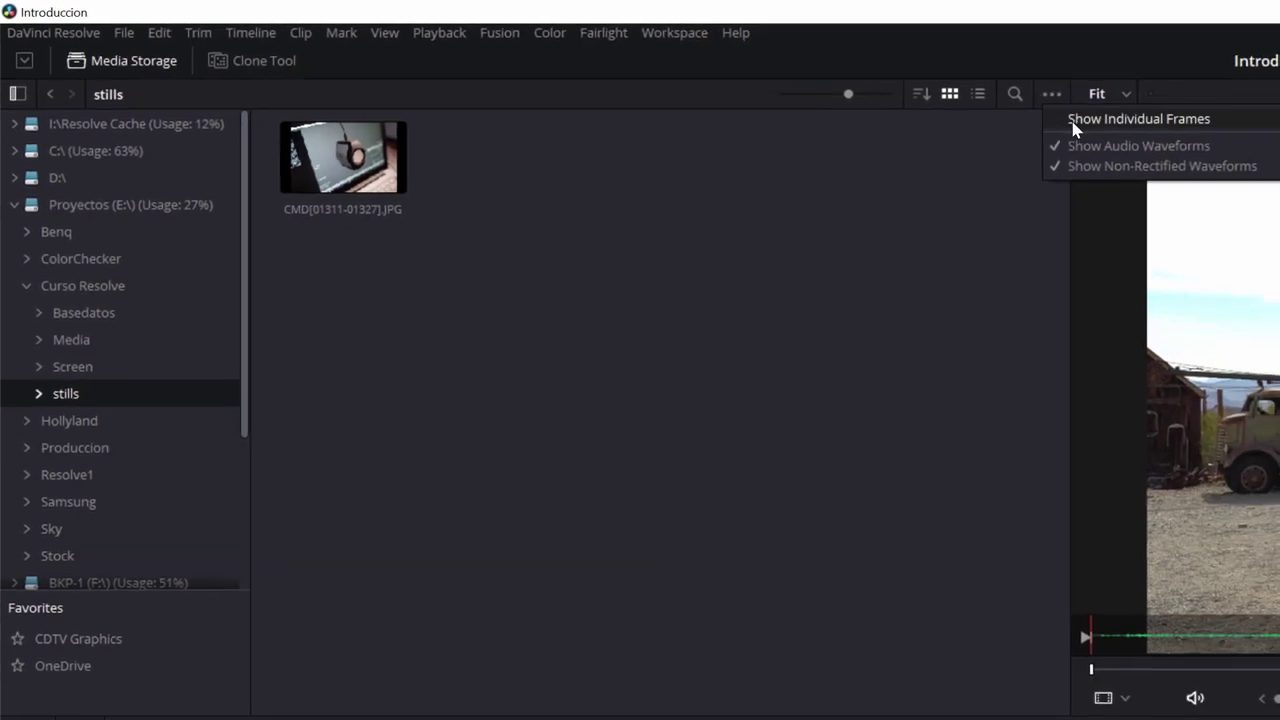
click(1073, 120)
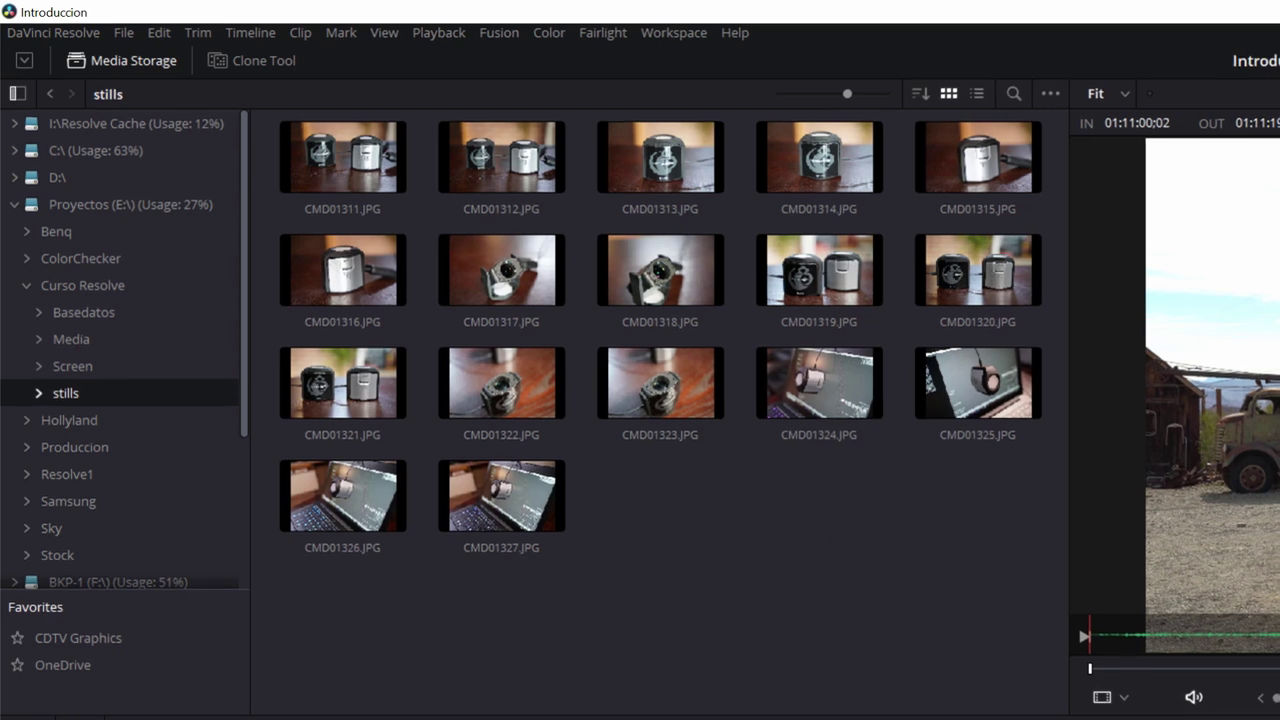
Step: Create a bin named Fotos in Master and move all the CMD stills into it
right_click(349, 443)
click(385, 512)
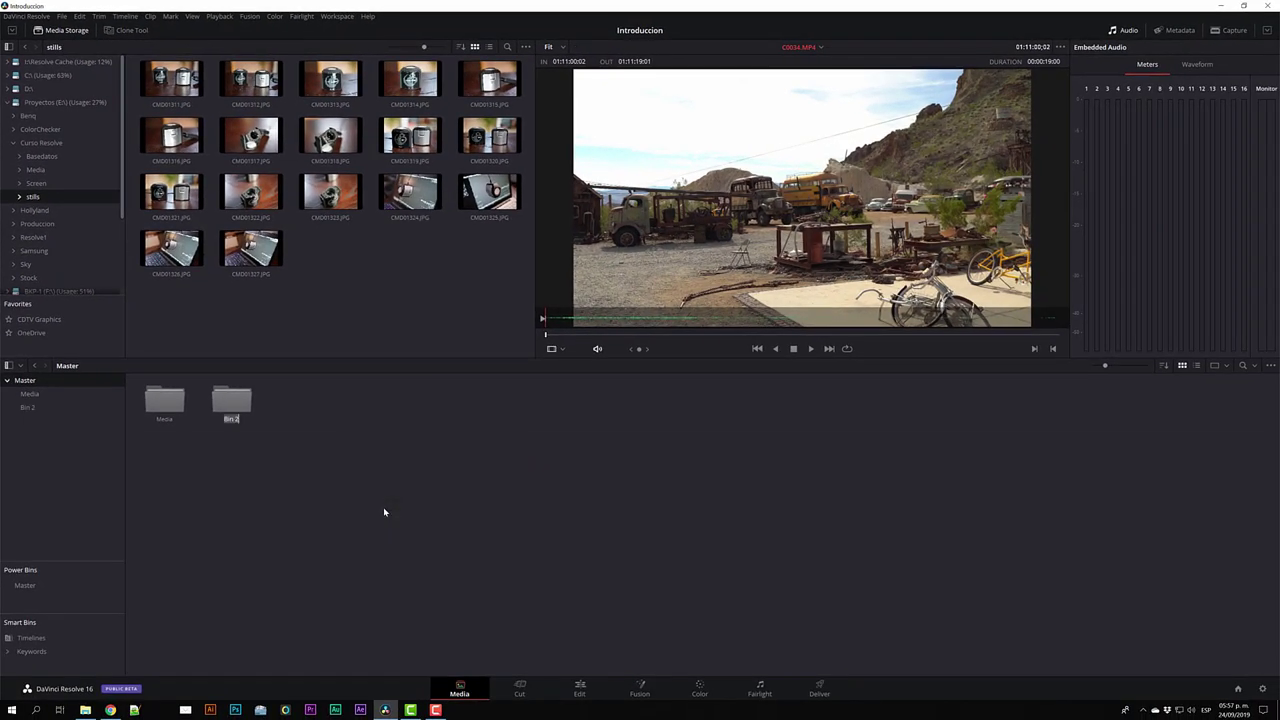
text(Fotos)
key(Return)
double_click(238, 408)
drag(471, 291, 150, 62)
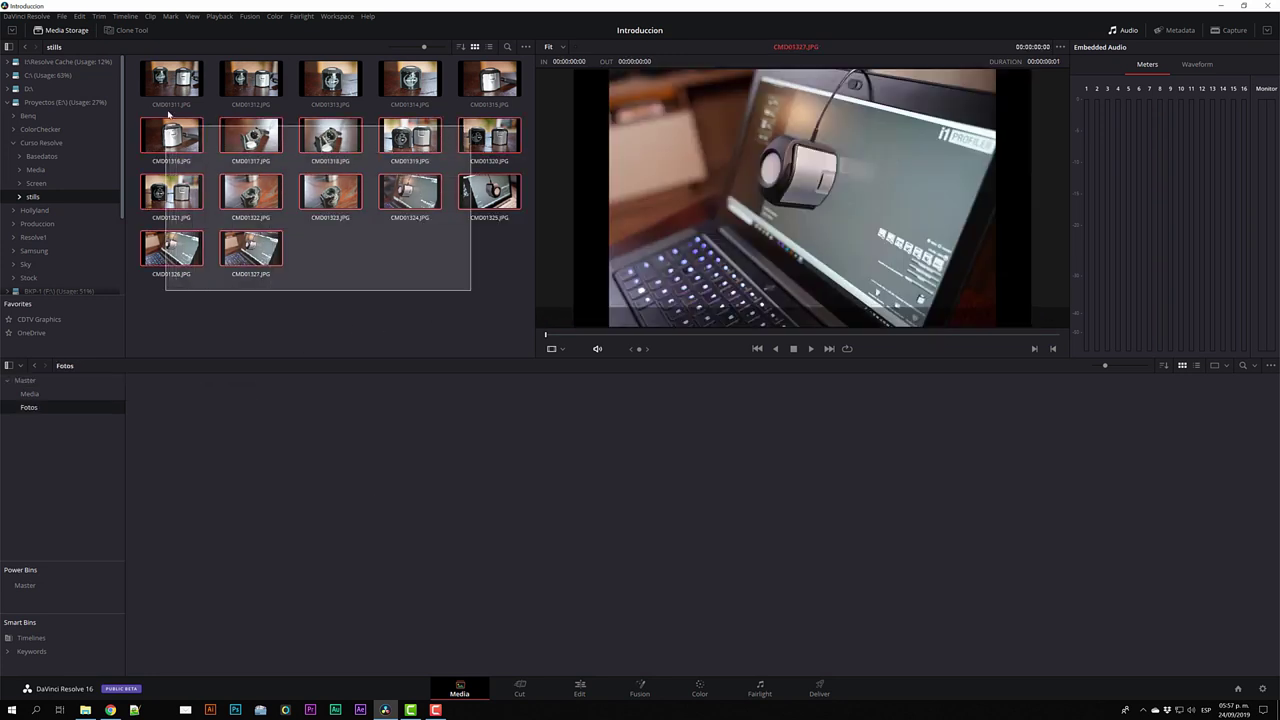
mouse_move(250, 196)
mouse_down()
mouse_move(243, 215)
mouse_move(320, 485)
mouse_up()
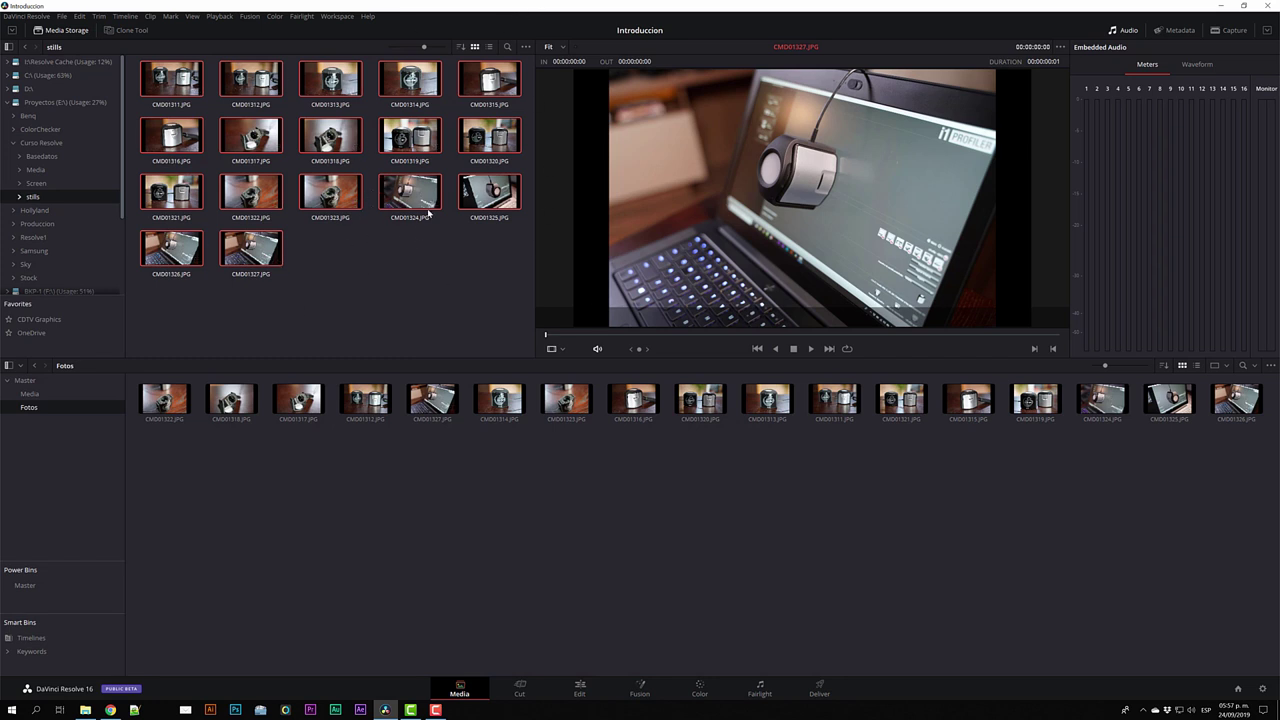
Step: Return to the Master bin so it lists the Media and Fotos folders
click(526, 48)
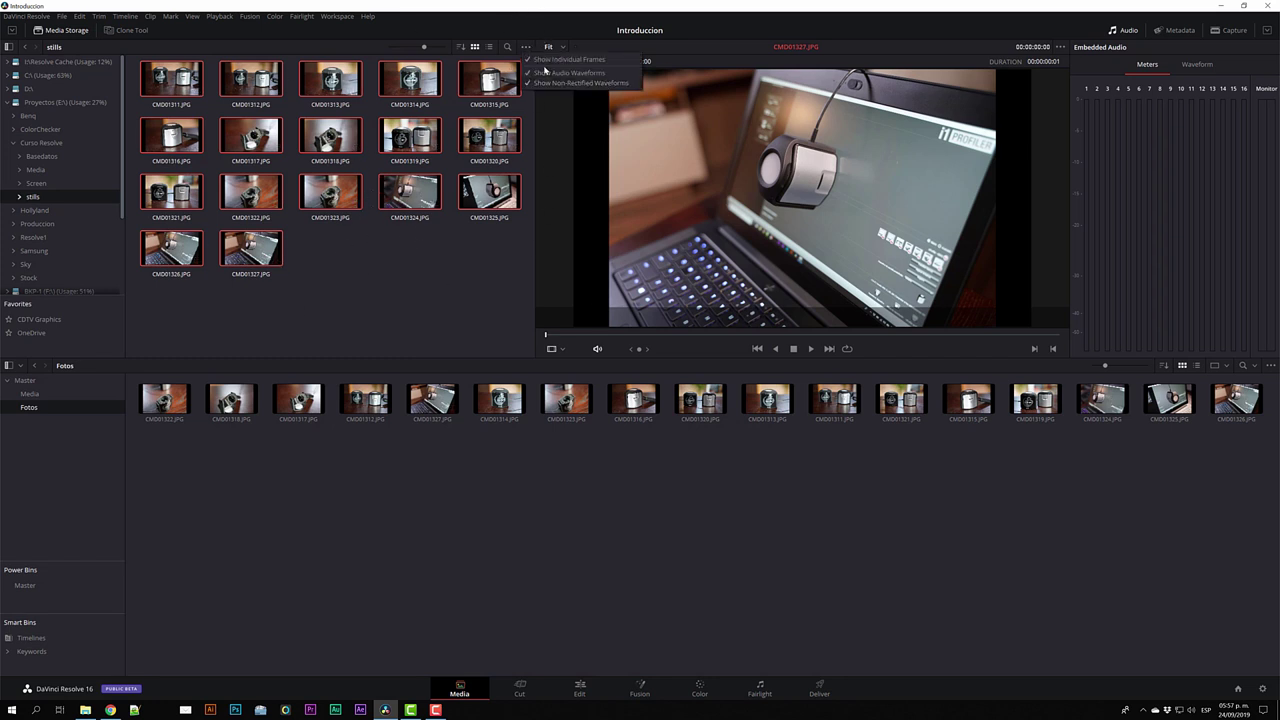
click(374, 250)
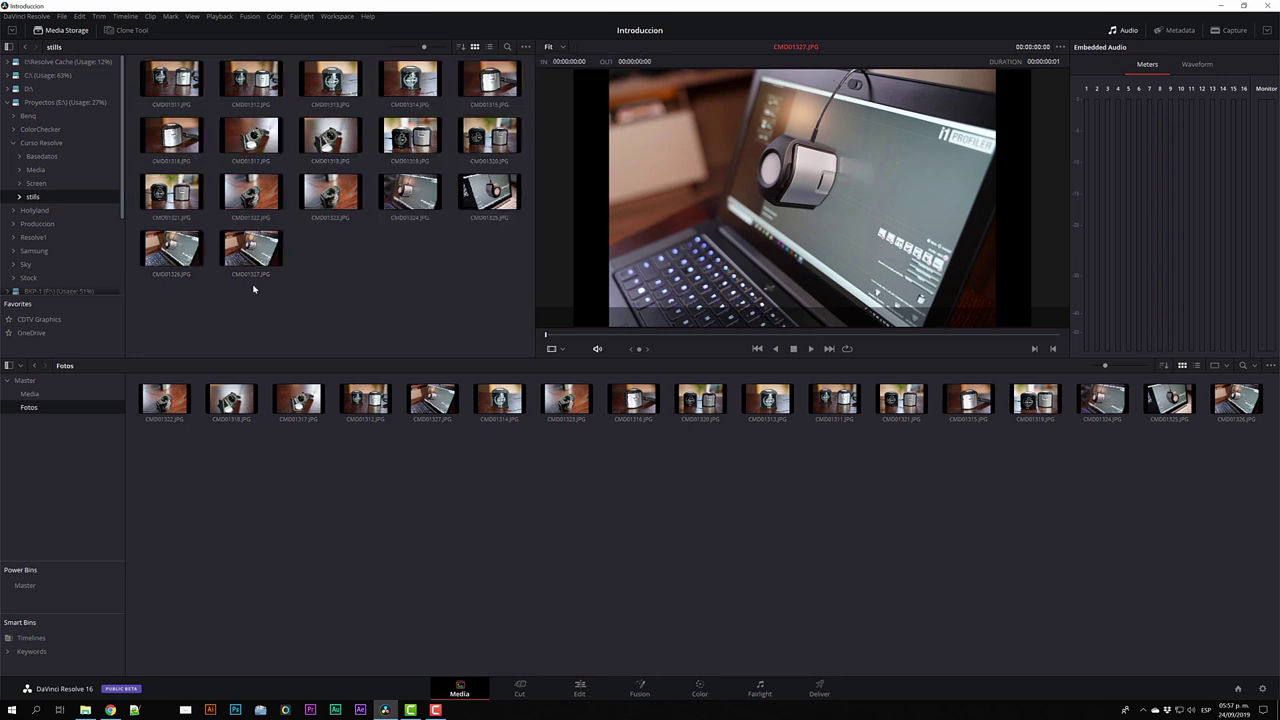
click(24, 380)
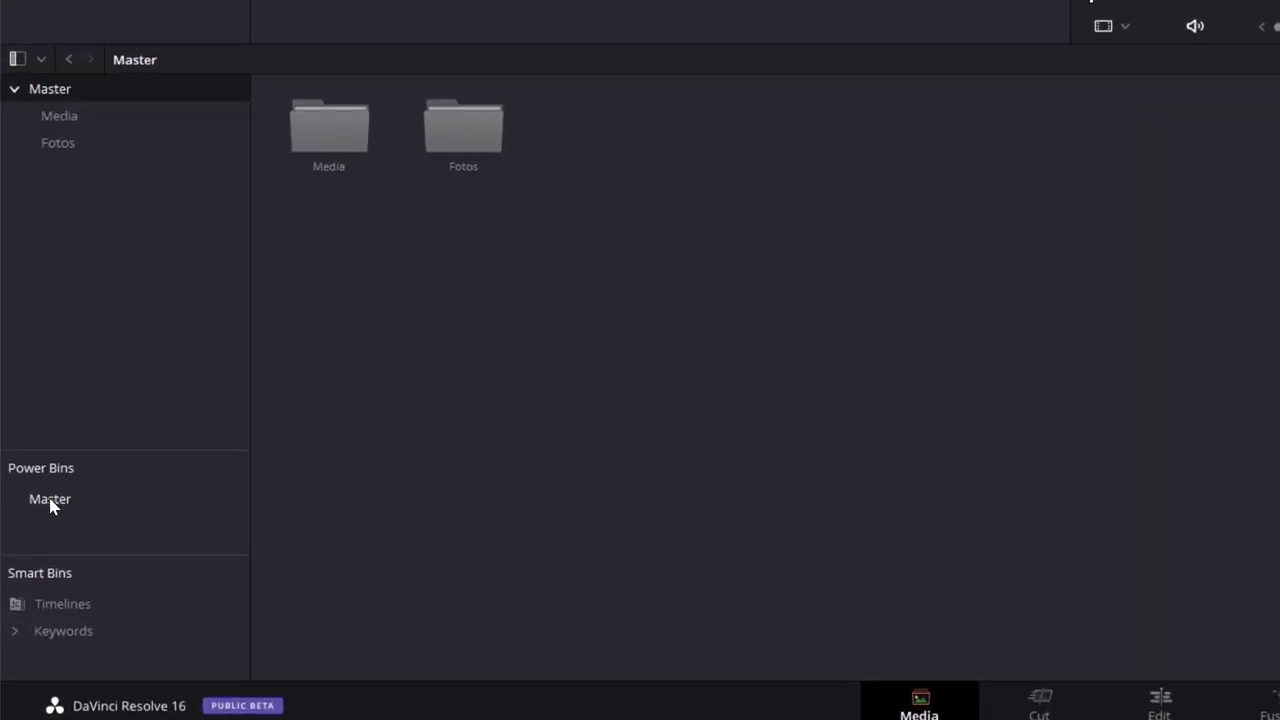
Step: Open the CDTV19 folder in the CDTV Graphics favourite to list its four clips
click(44, 530)
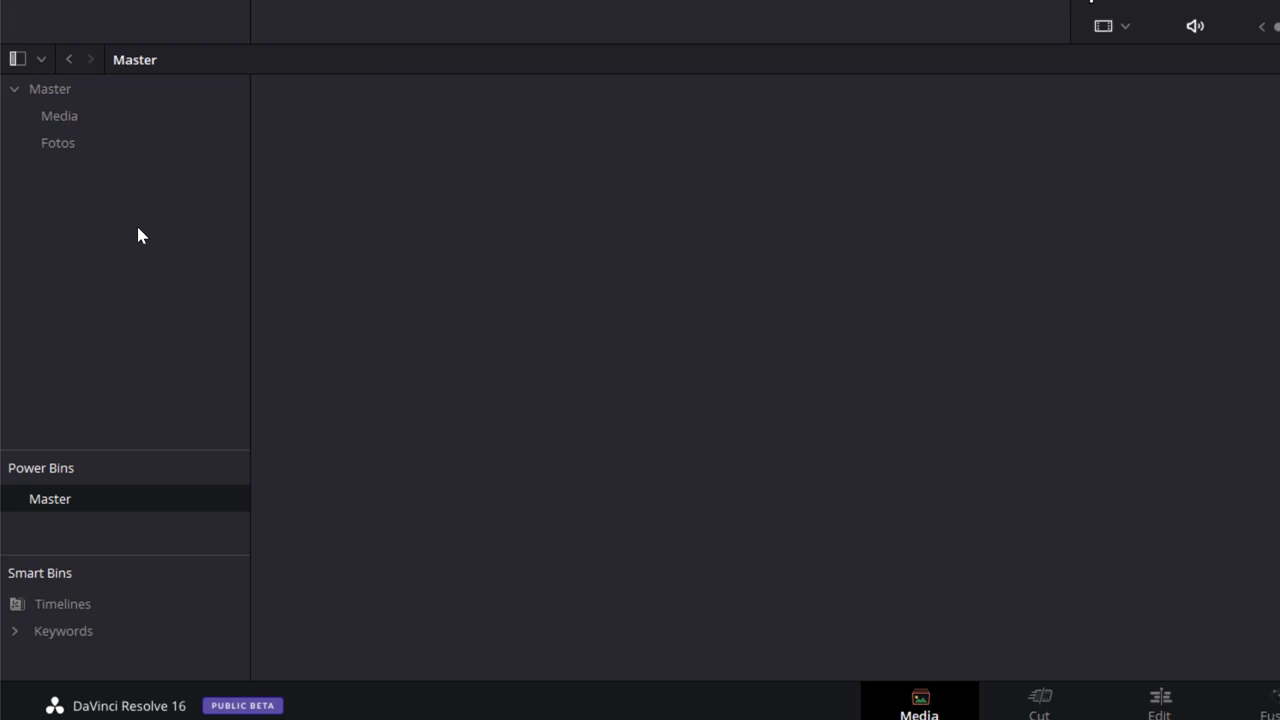
click(56, 342)
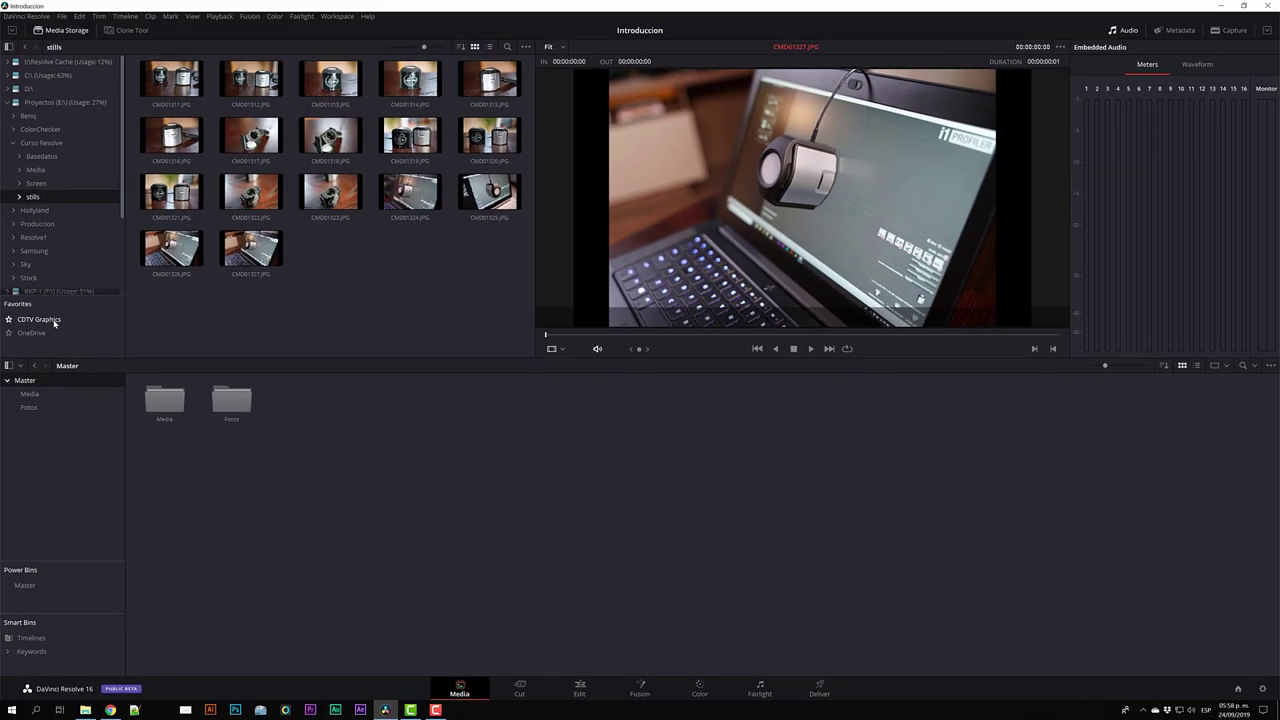
click(40, 319)
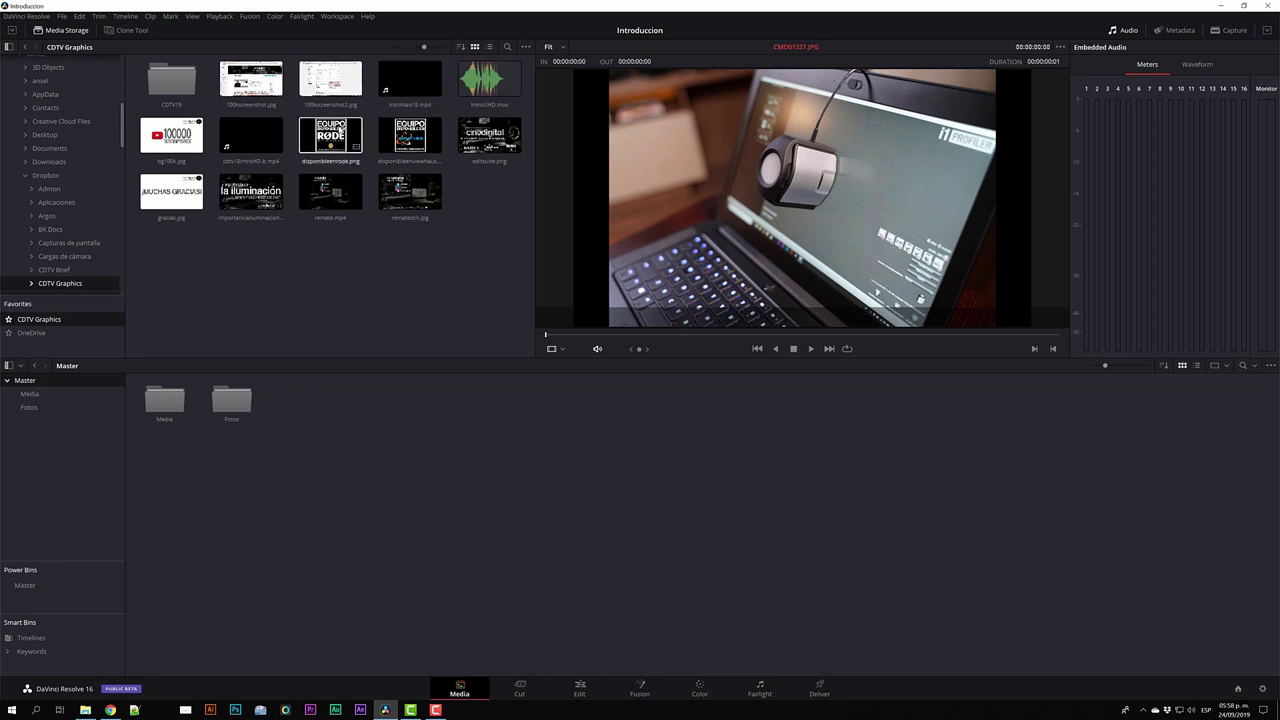
double_click(180, 79)
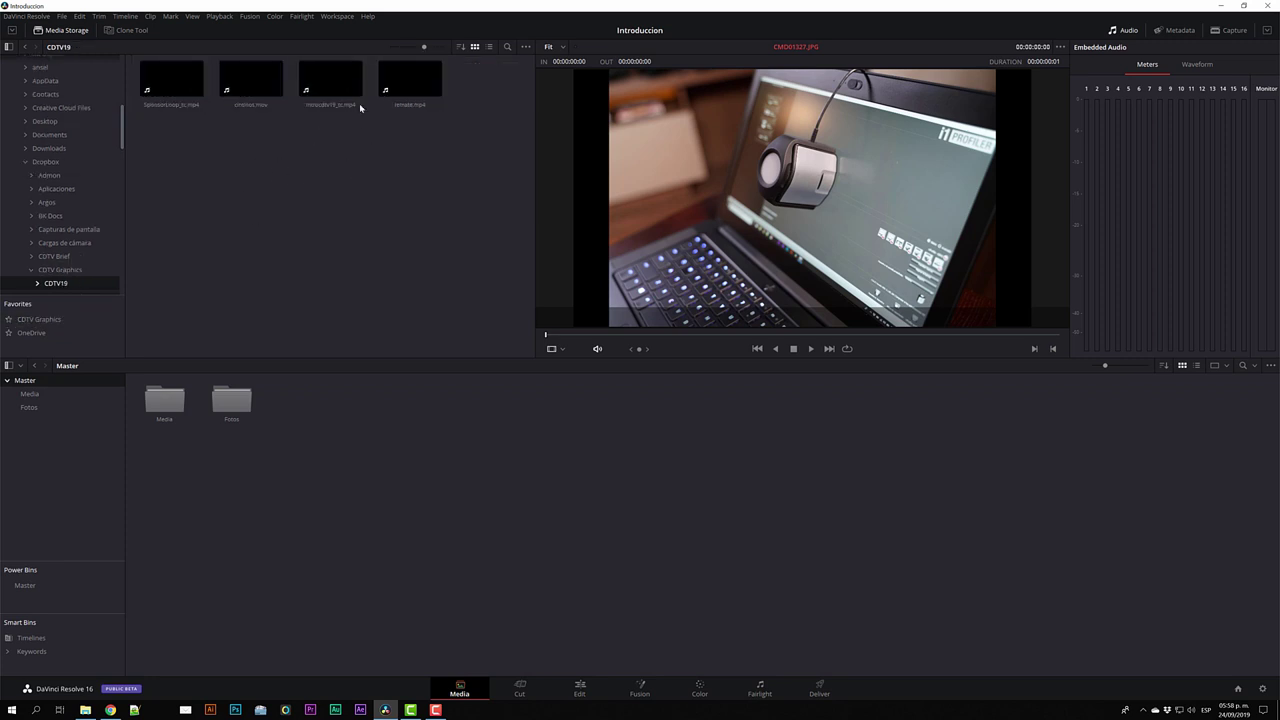
Step: Create and open a power bin named Graficos under Power Bins' Master
click(25, 585)
right_click(240, 480)
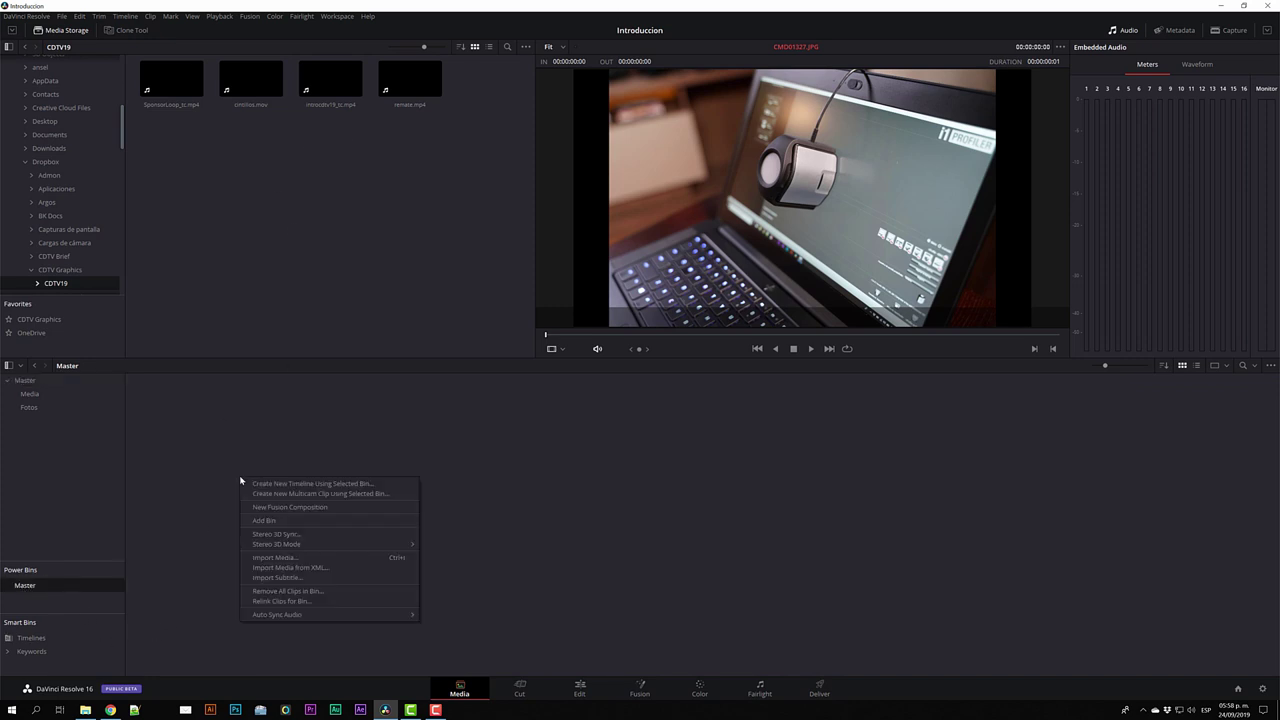
click(292, 520)
text(Graficos)
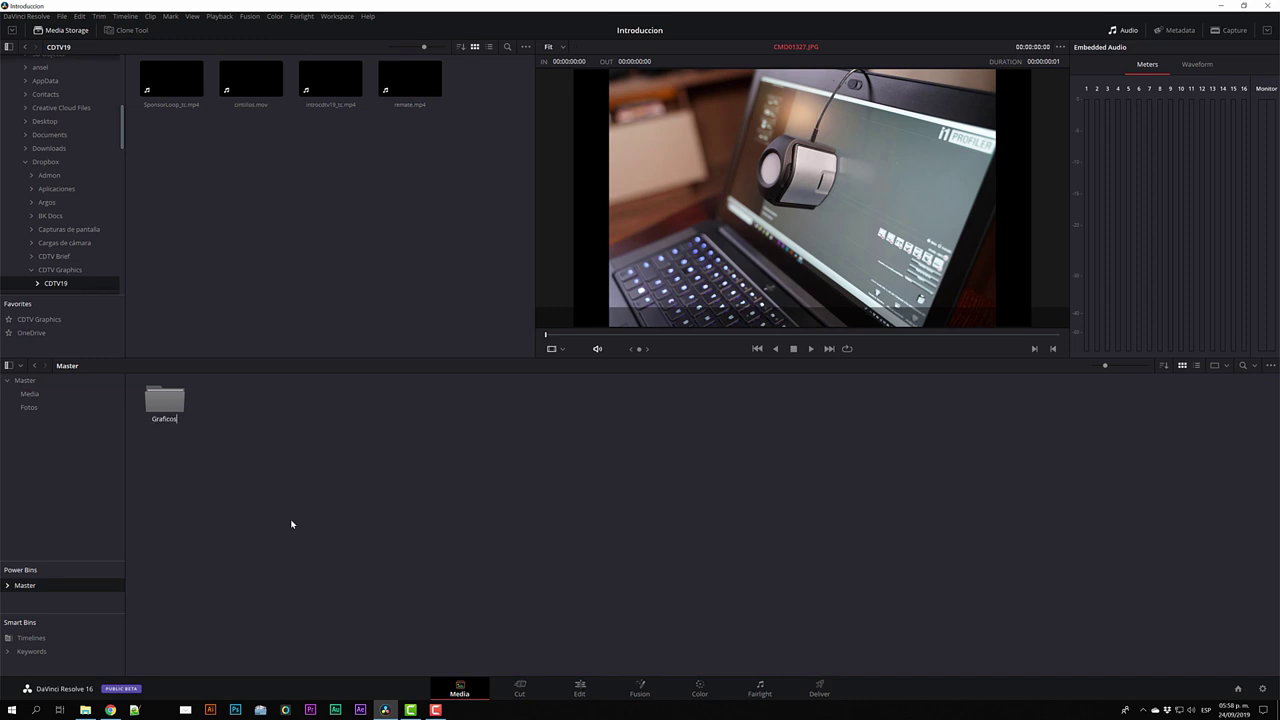
click(180, 402)
double_click(179, 401)
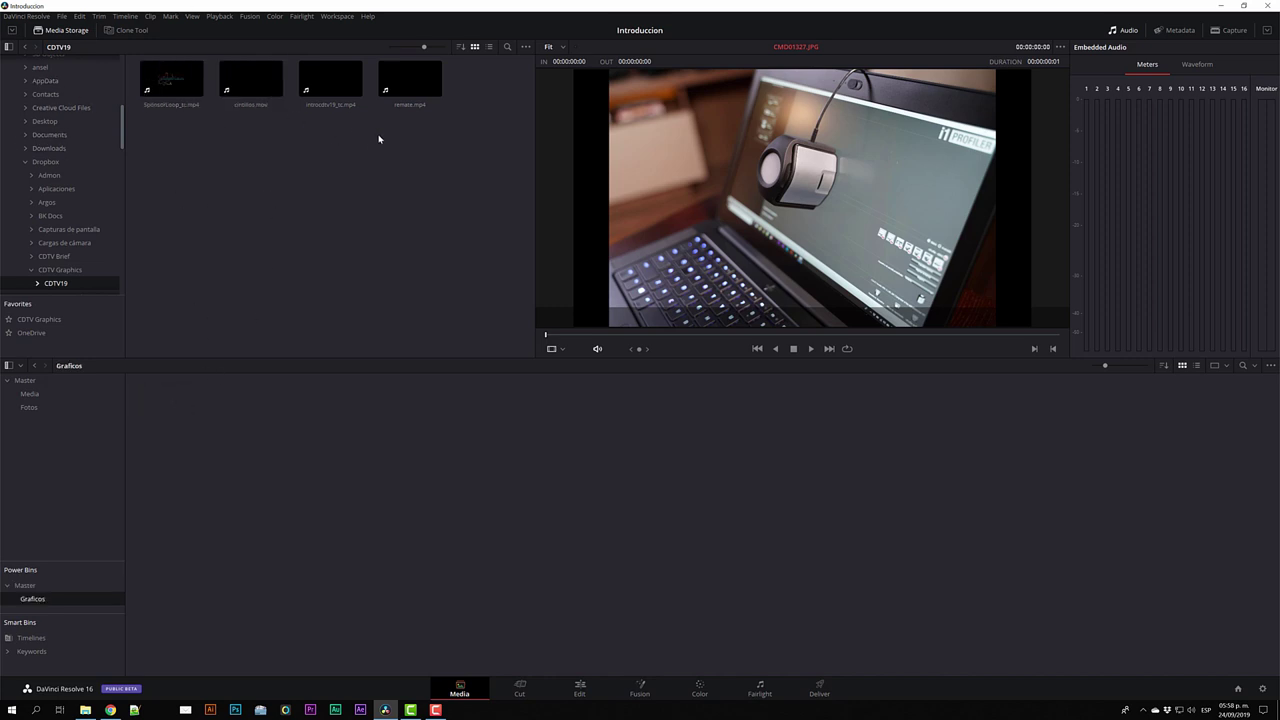
Step: Add introcdtv19_tc.mp4 and remate.mp4 to the Graficos power bin
drag(335, 82, 349, 476)
drag(410, 80, 331, 428)
click(414, 245)
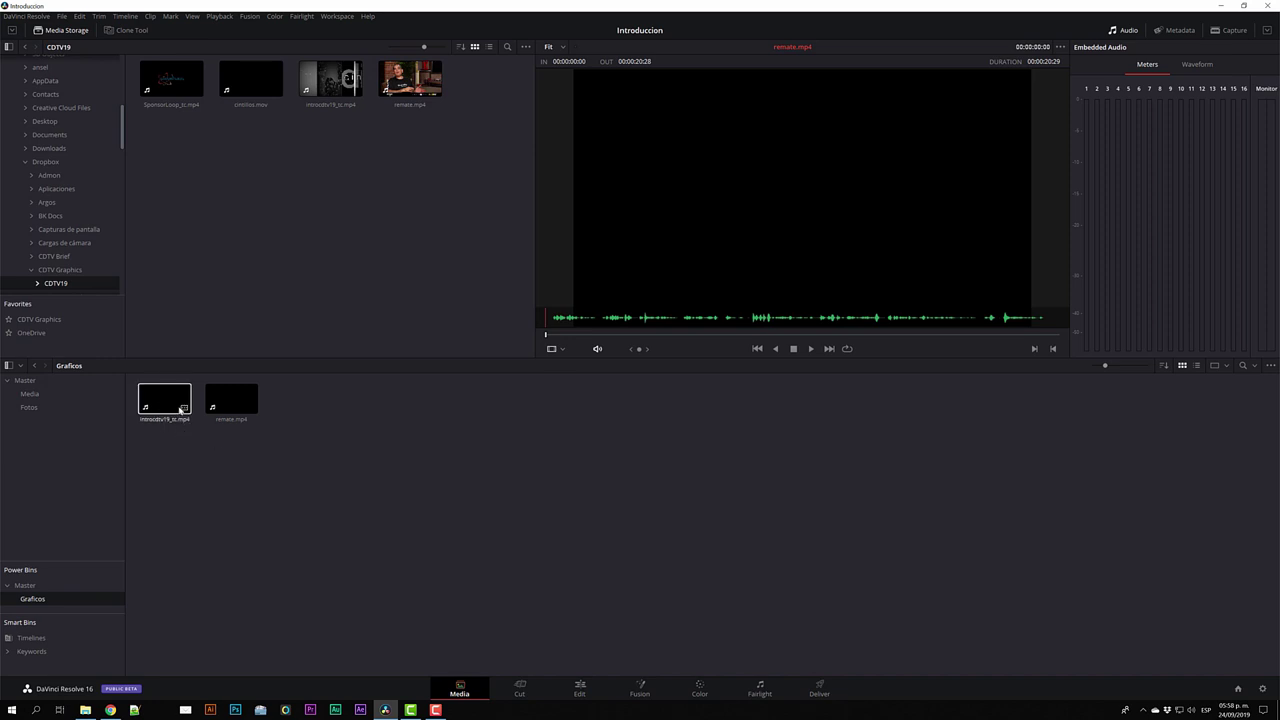
click(22, 587)
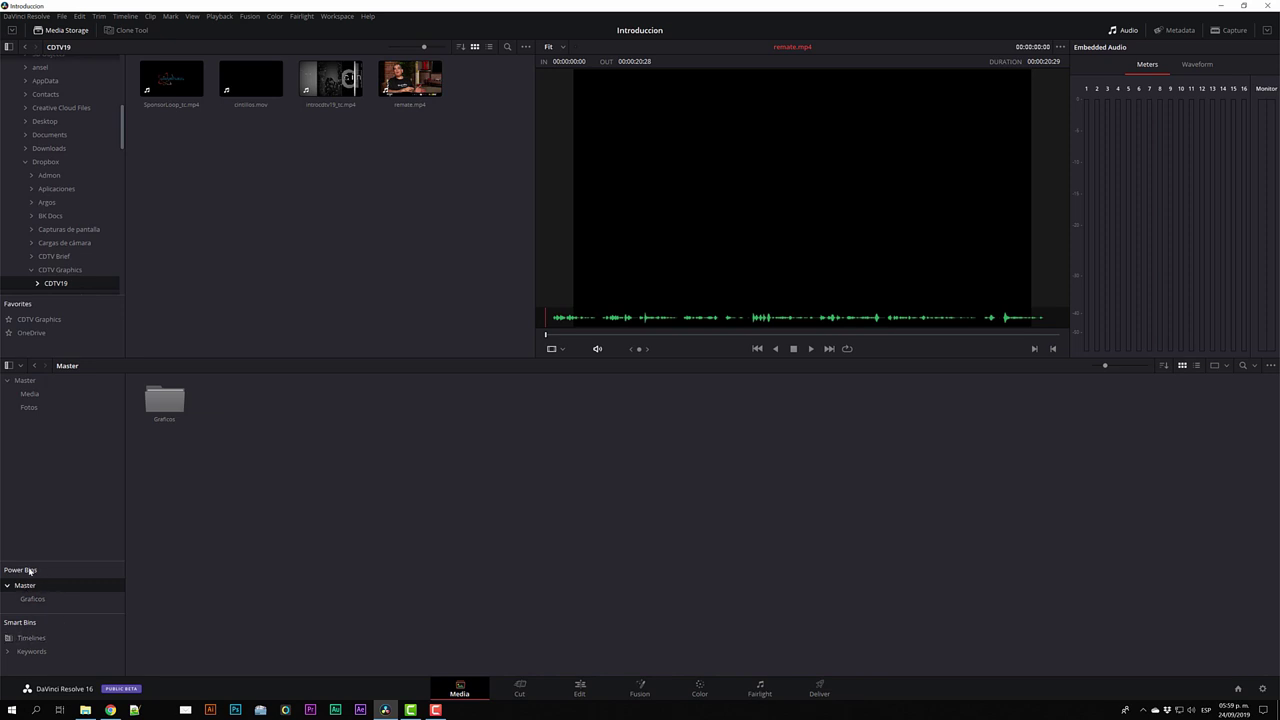
click(190, 17)
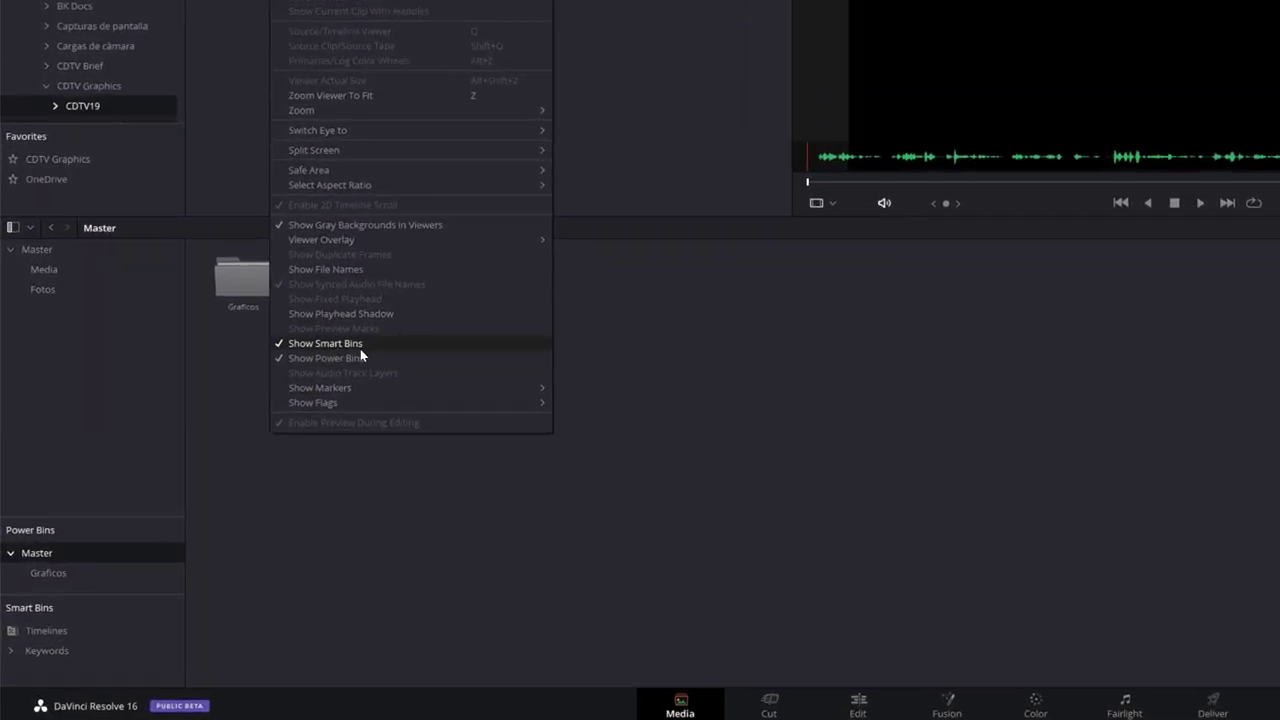
click(348, 346)
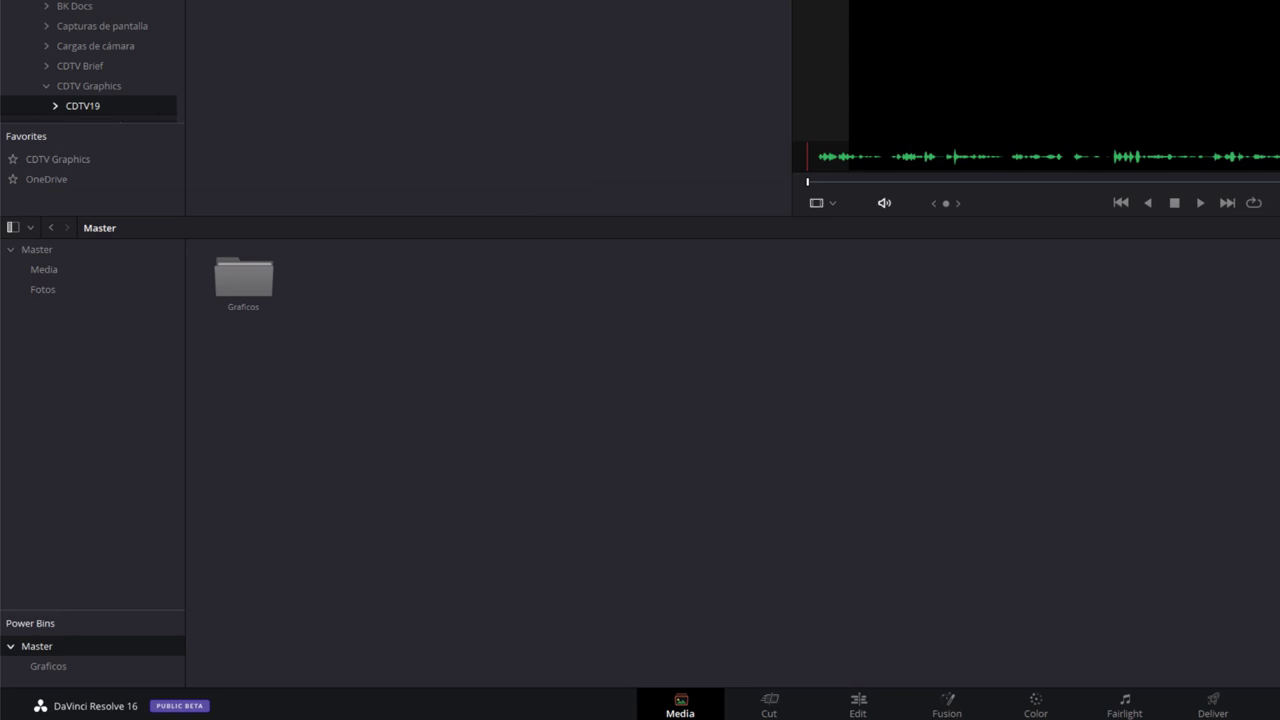
click(295, 1)
click(348, 355)
click(295, 1)
click(366, 344)
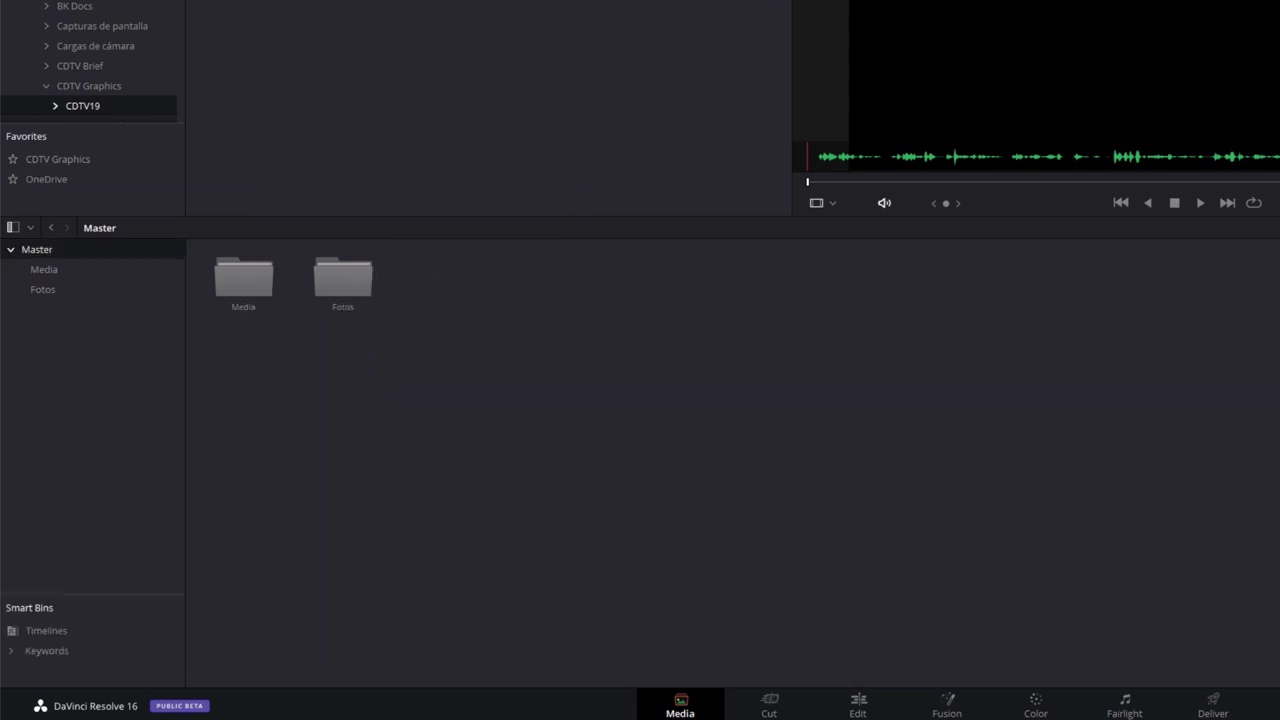
click(295, 1)
click(350, 357)
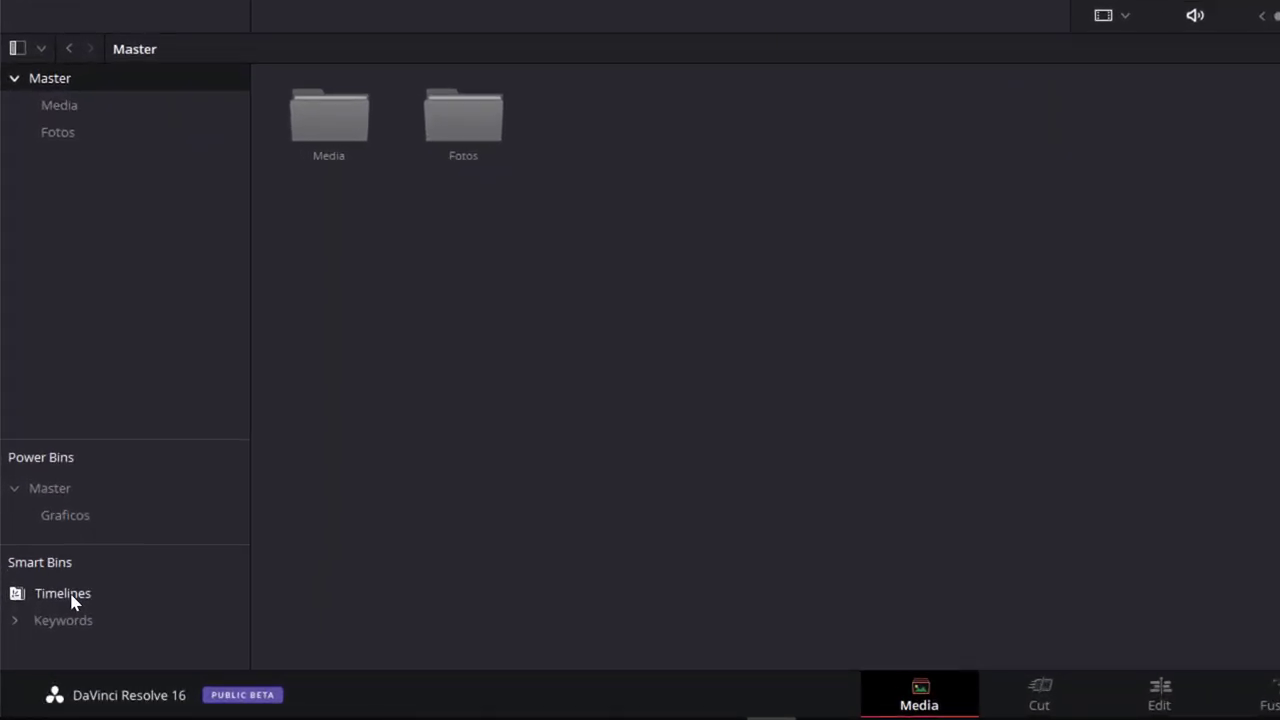
Step: Build a timeline named Prueba from the ten selected Media clips at 1920x1080, 29.97 fps
click(72, 112)
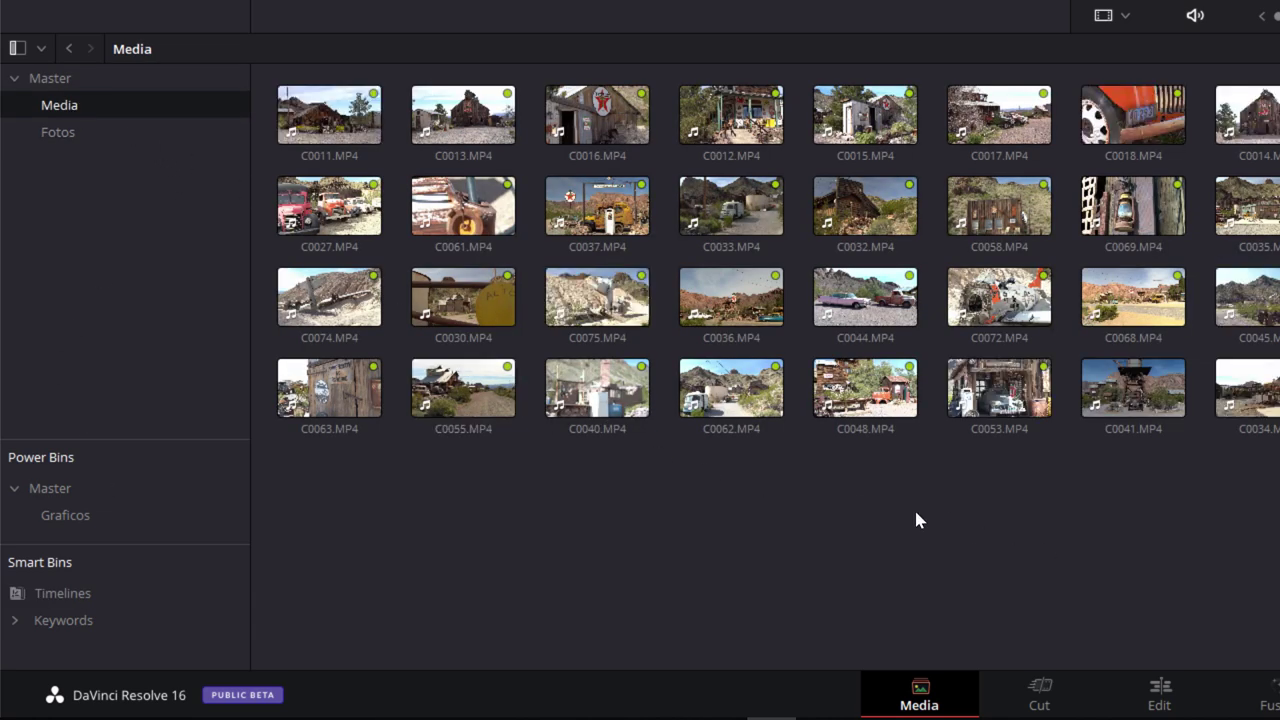
drag(881, 496, 357, 306)
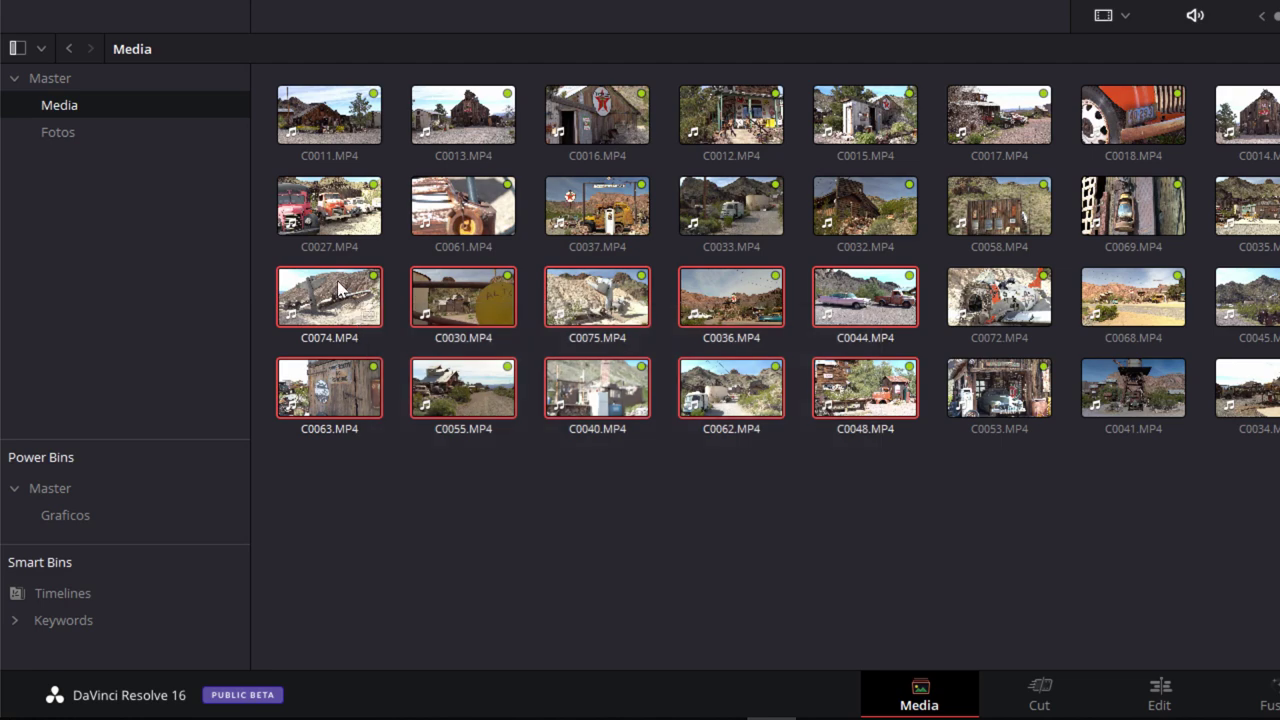
right_click(341, 288)
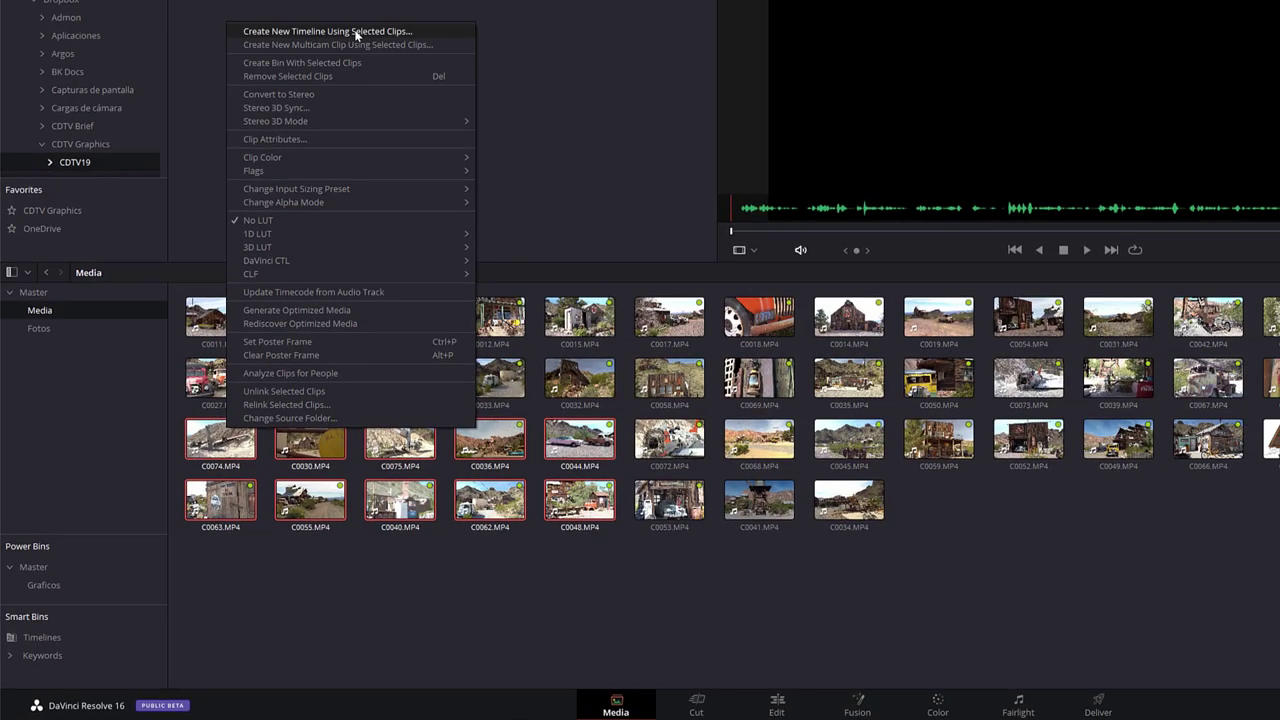
click(366, 40)
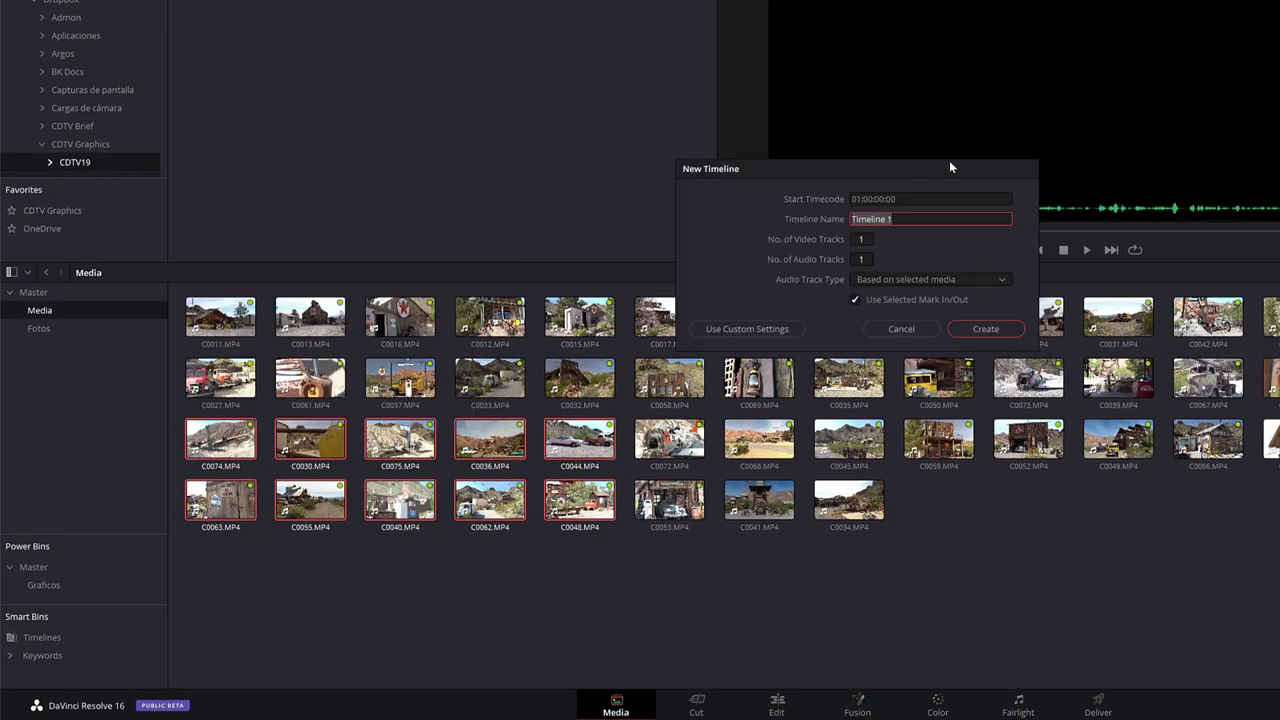
text(Pru)
text(eba)
click(755, 333)
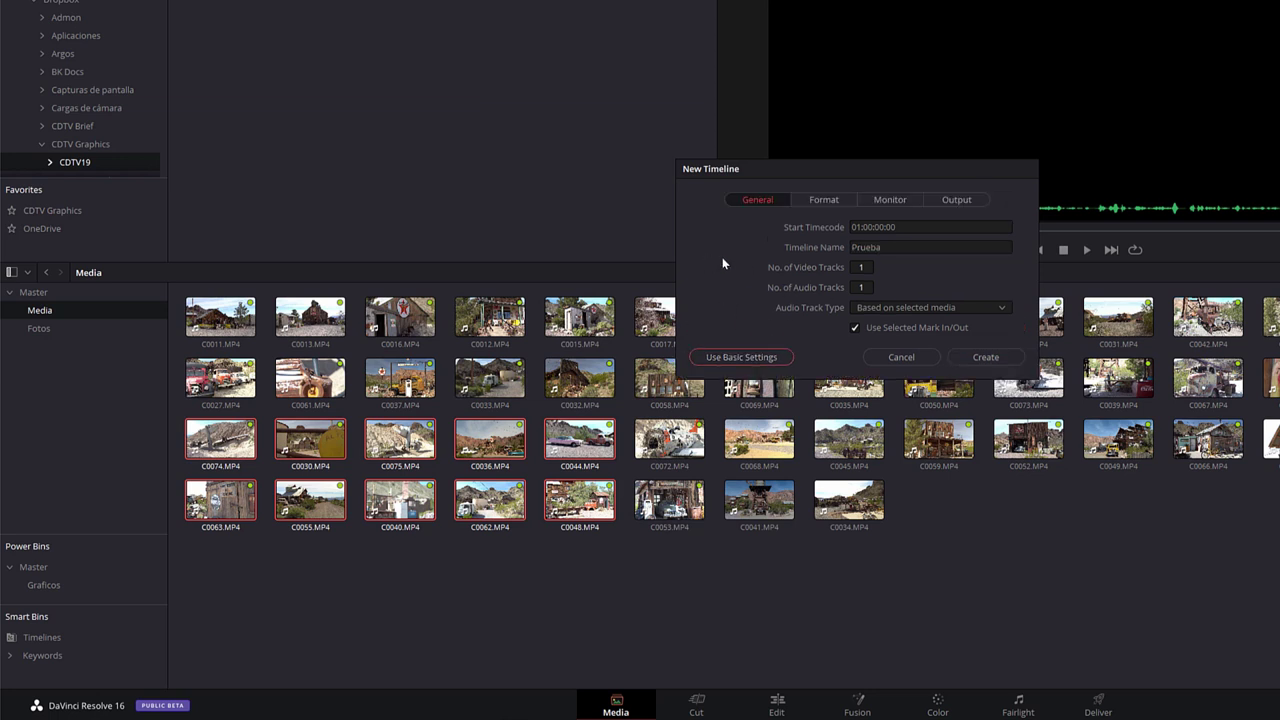
click(824, 201)
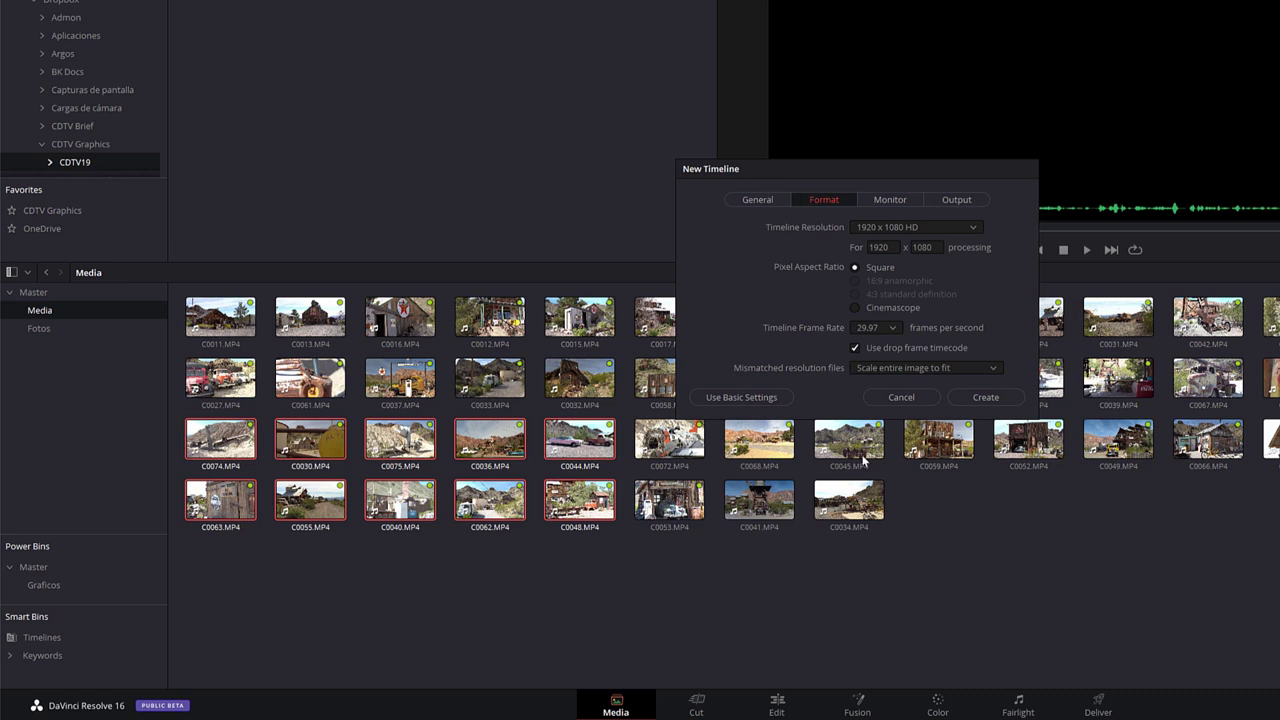
click(986, 398)
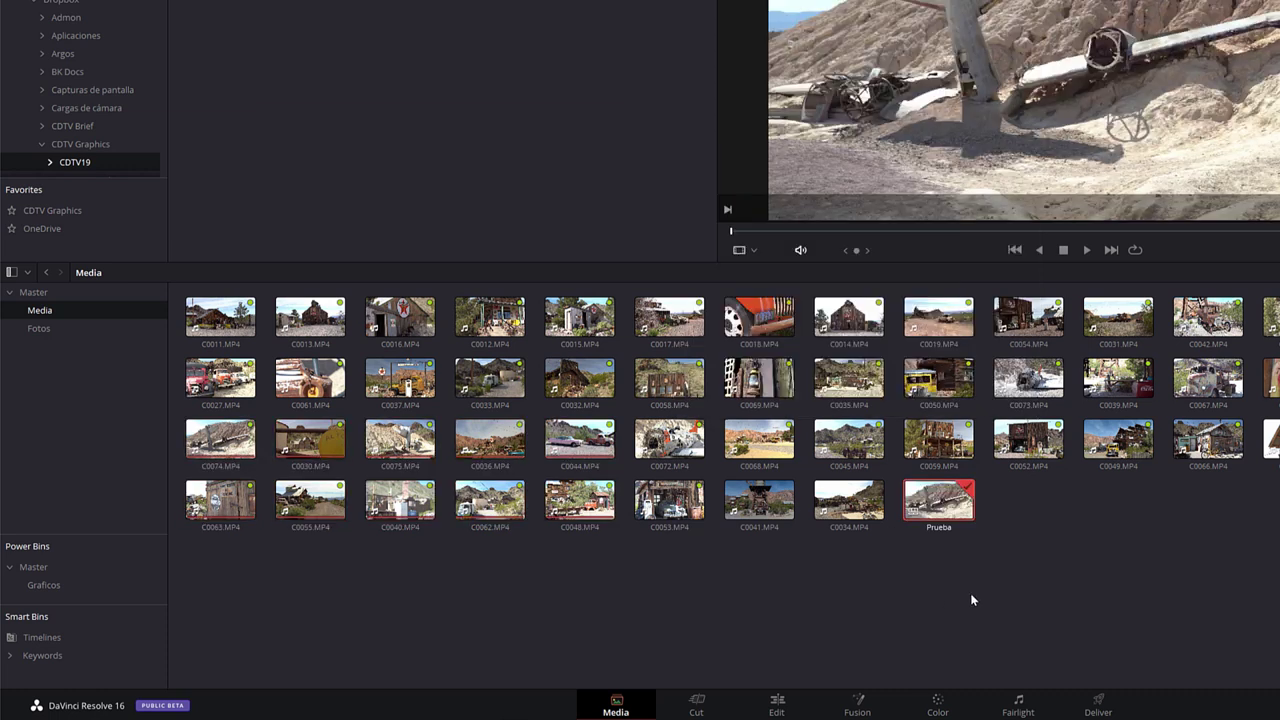
click(948, 507)
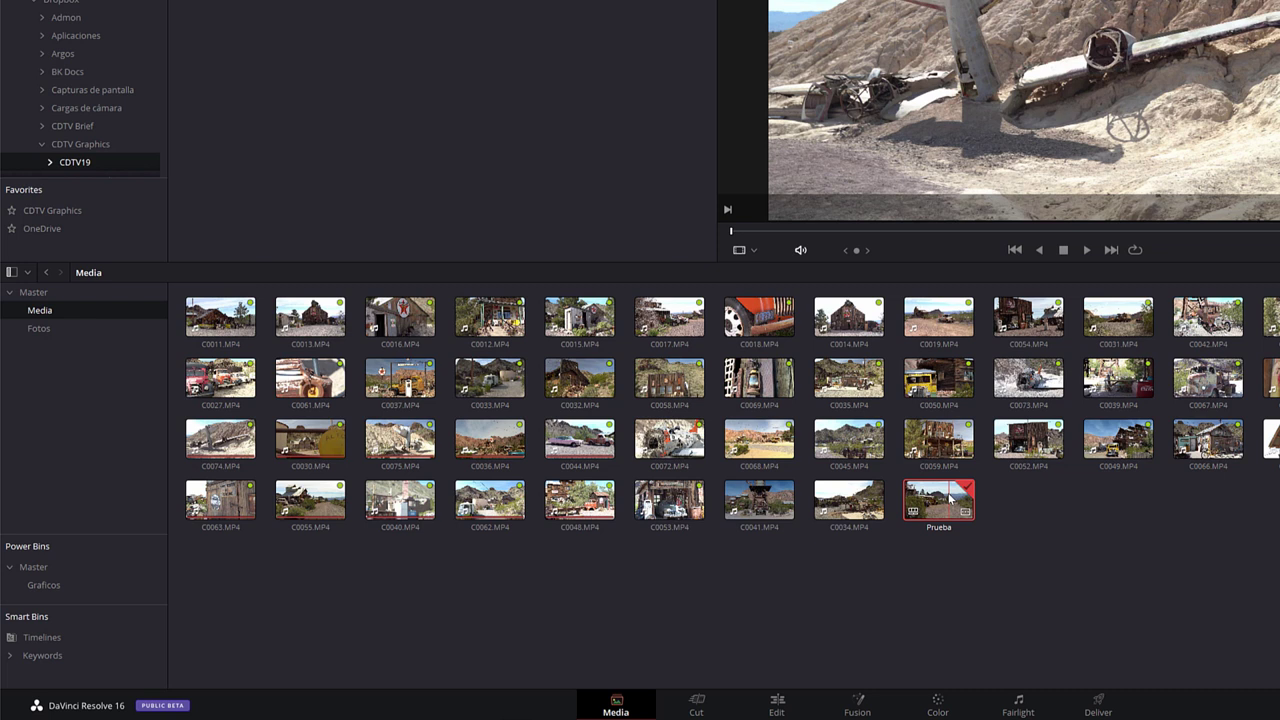
Step: Add a bin named Secuencias under Master
click(58, 286)
right_click(348, 426)
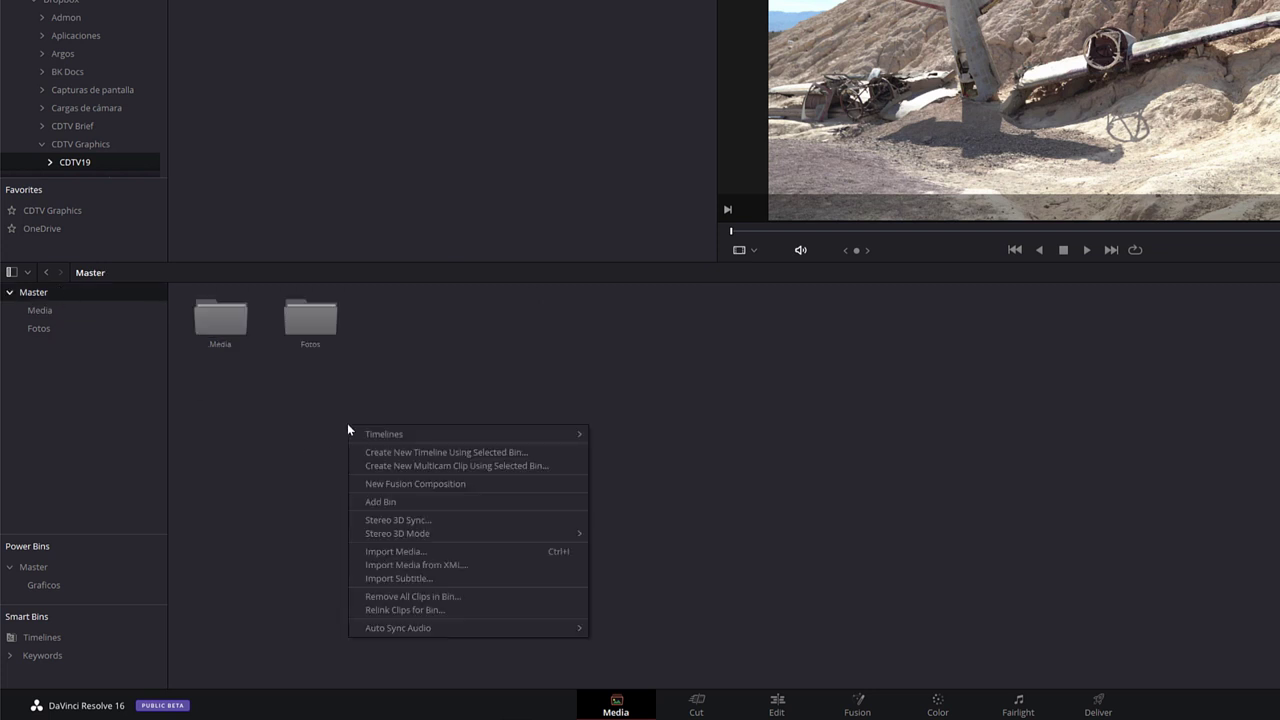
click(430, 503)
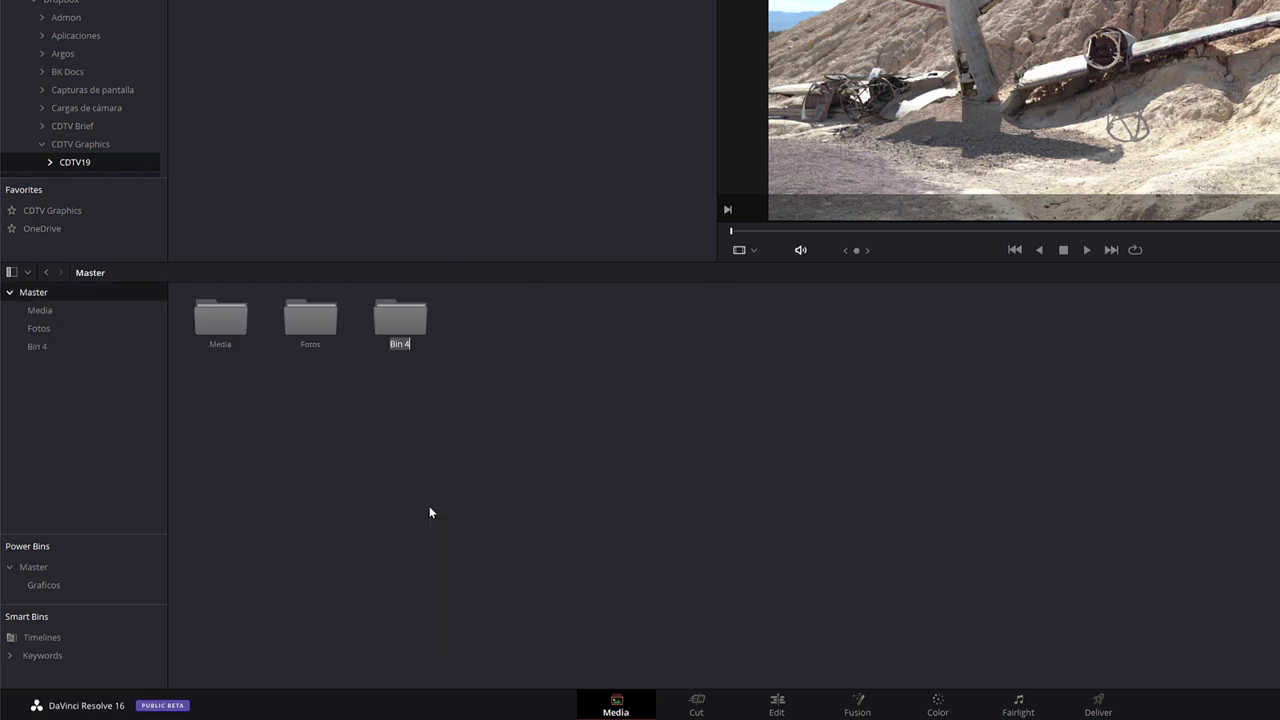
text(Secuencias)
key(Return)
Step: Move the Prueba timeline from Media into Secuencias and check the bins and Timelines smart bin
click(50, 316)
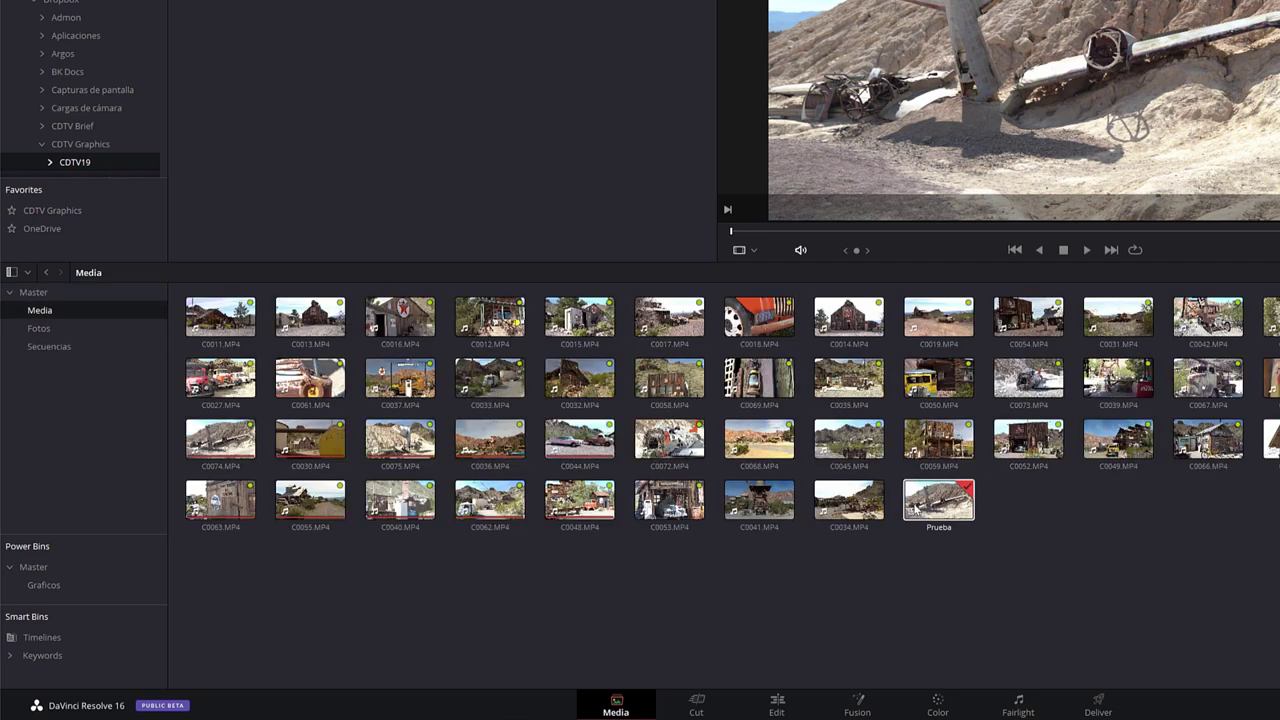
drag(938, 500, 55, 347)
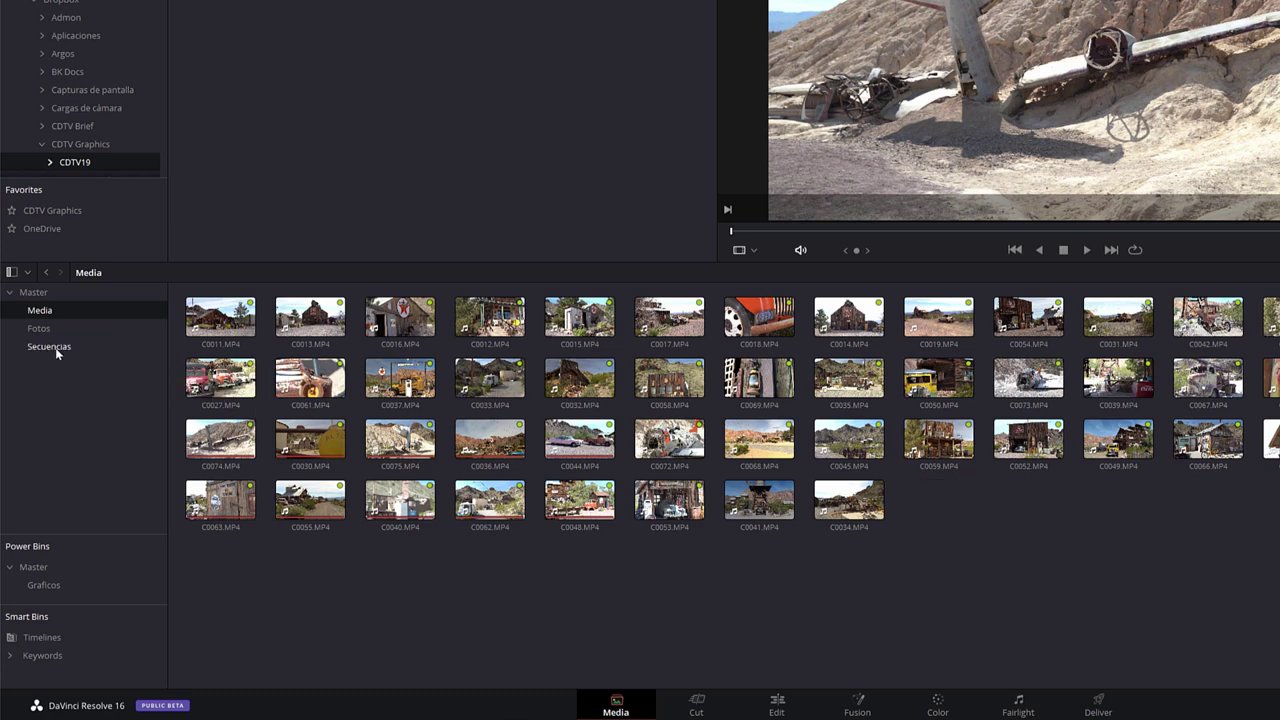
click(55, 346)
click(49, 311)
click(46, 328)
click(47, 348)
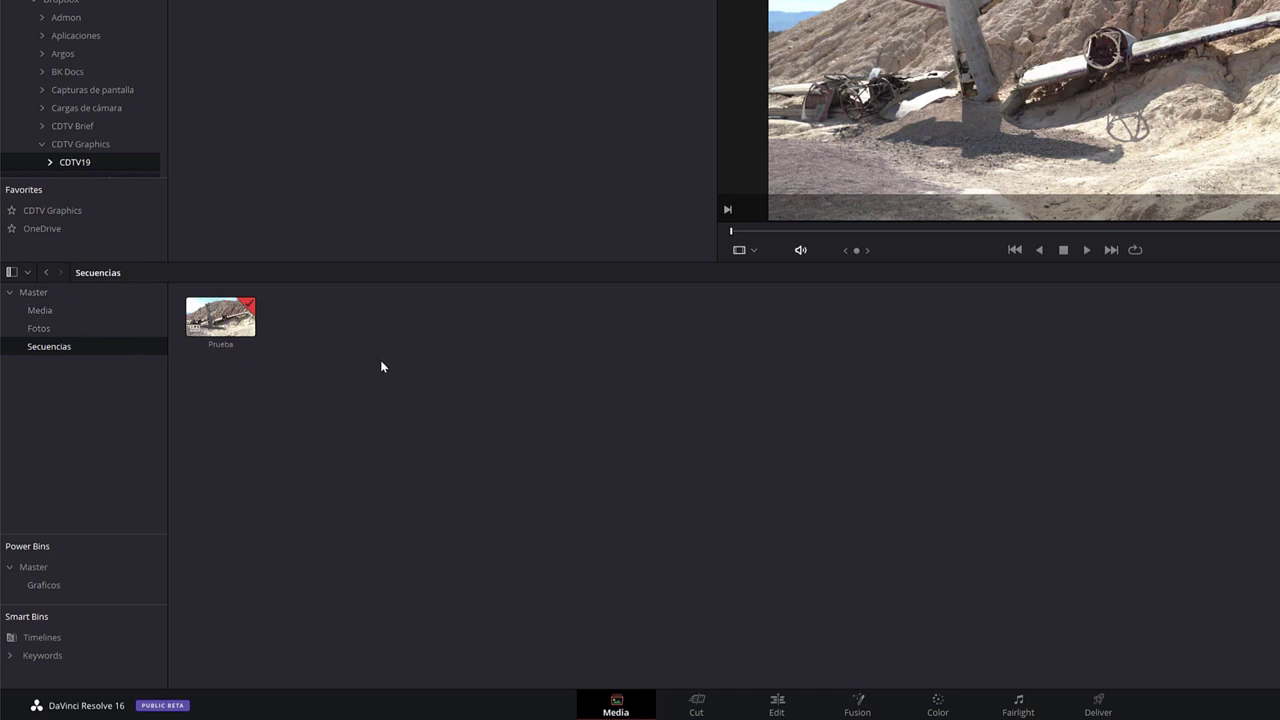
click(40, 310)
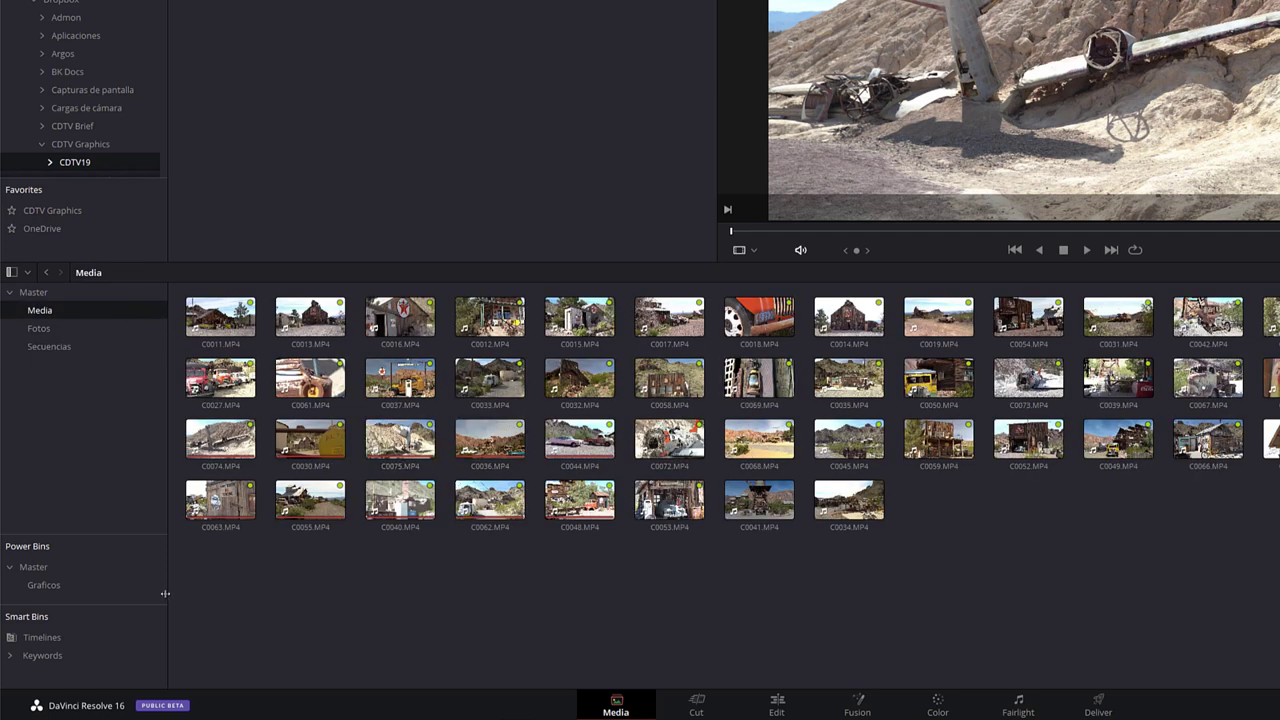
click(37, 637)
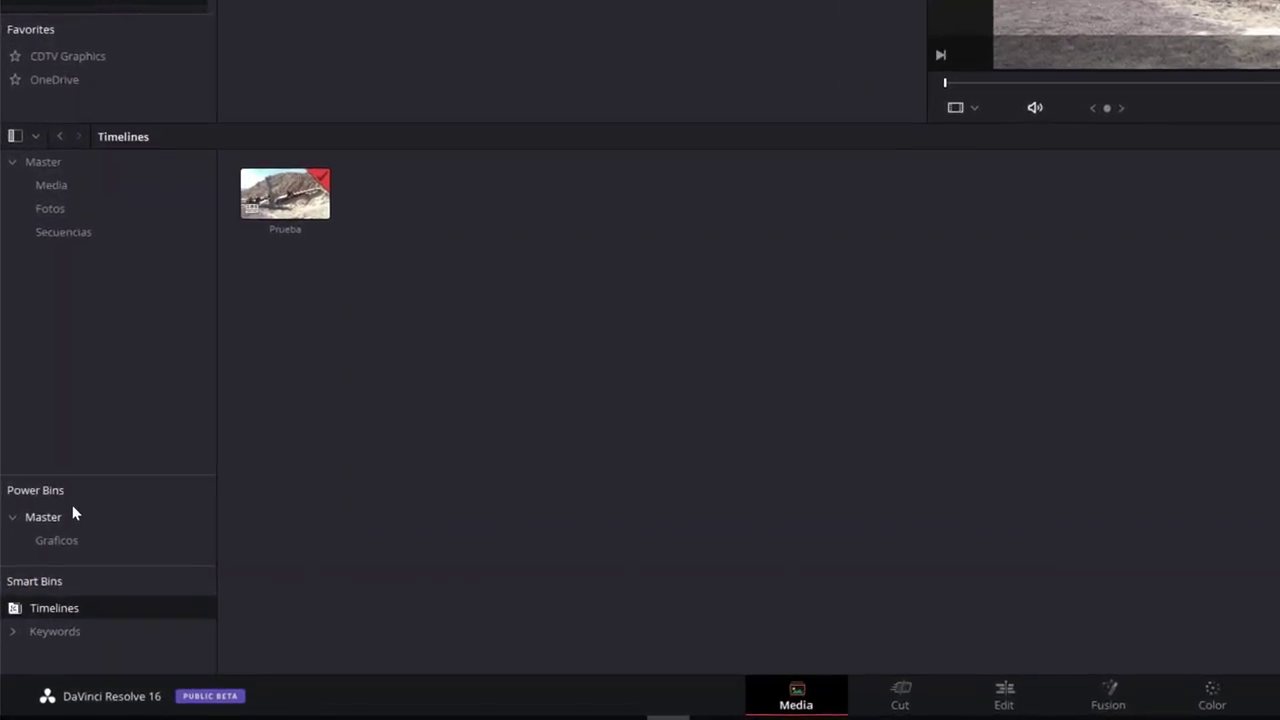
Step: View the Torre, then Nevada keyword smart bins, leaving Nevada's clips shown with C0027 selected
click(12, 630)
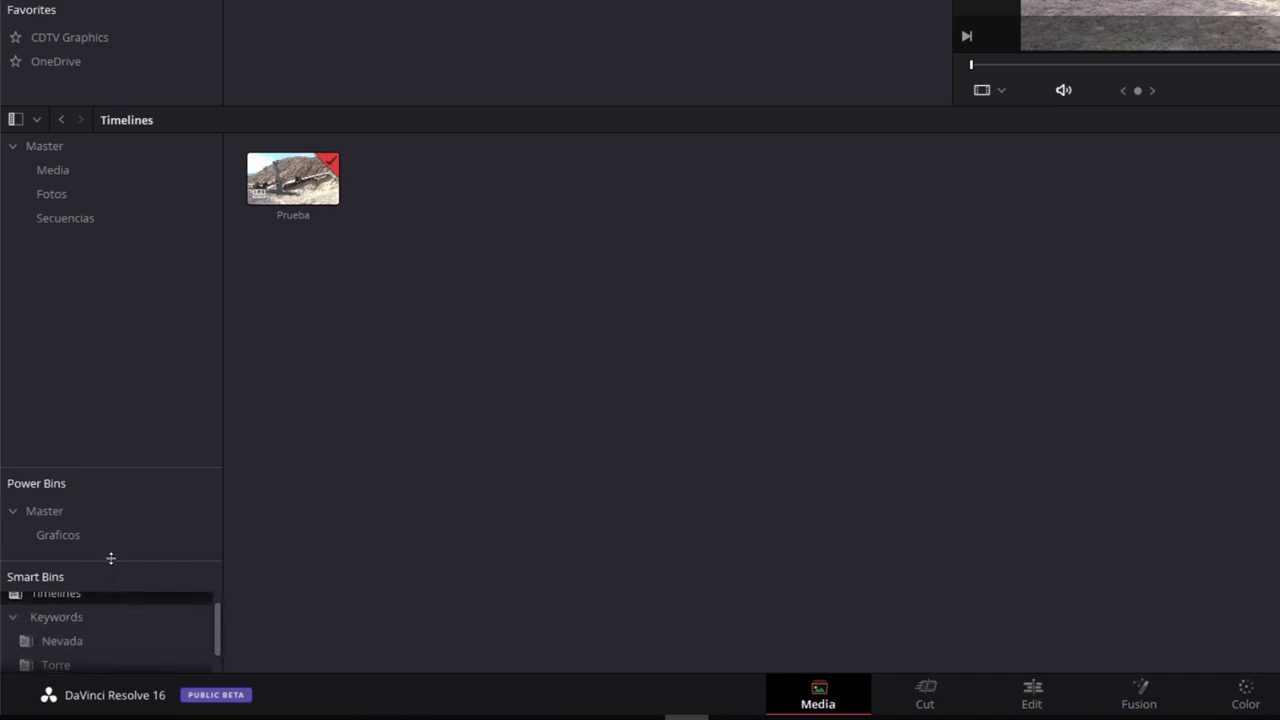
drag(110, 560, 129, 434)
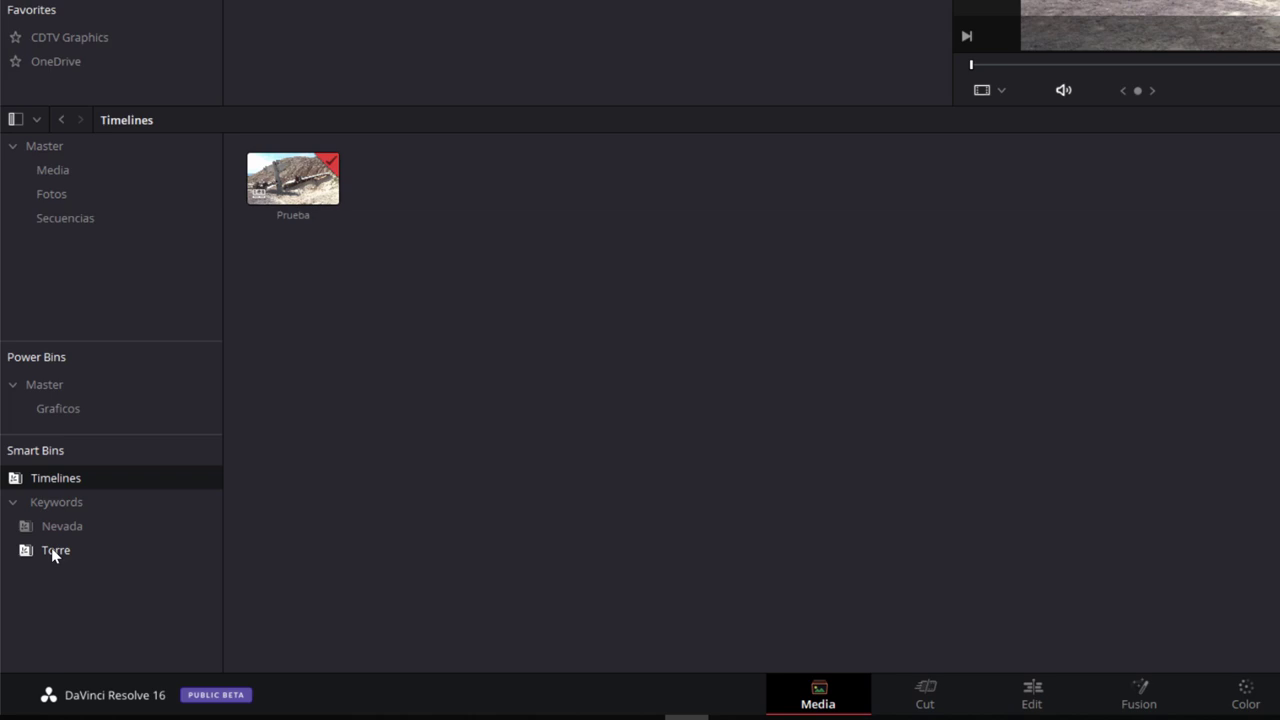
click(53, 552)
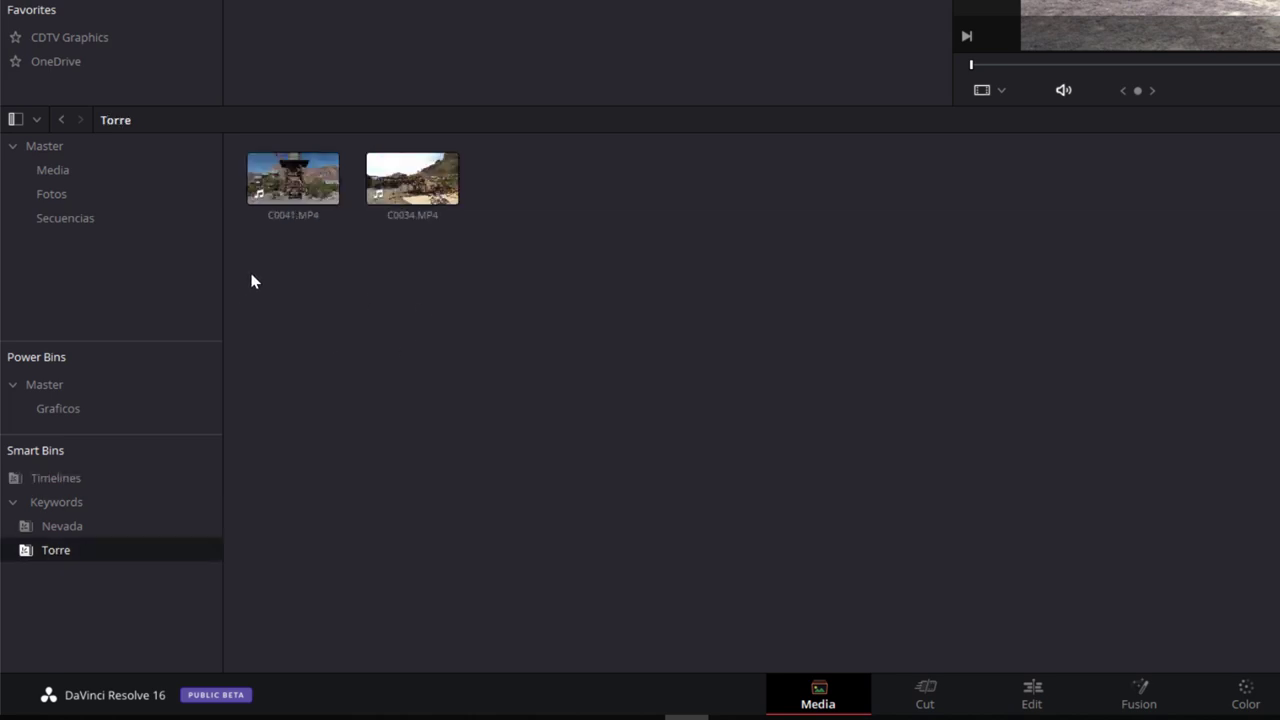
click(68, 523)
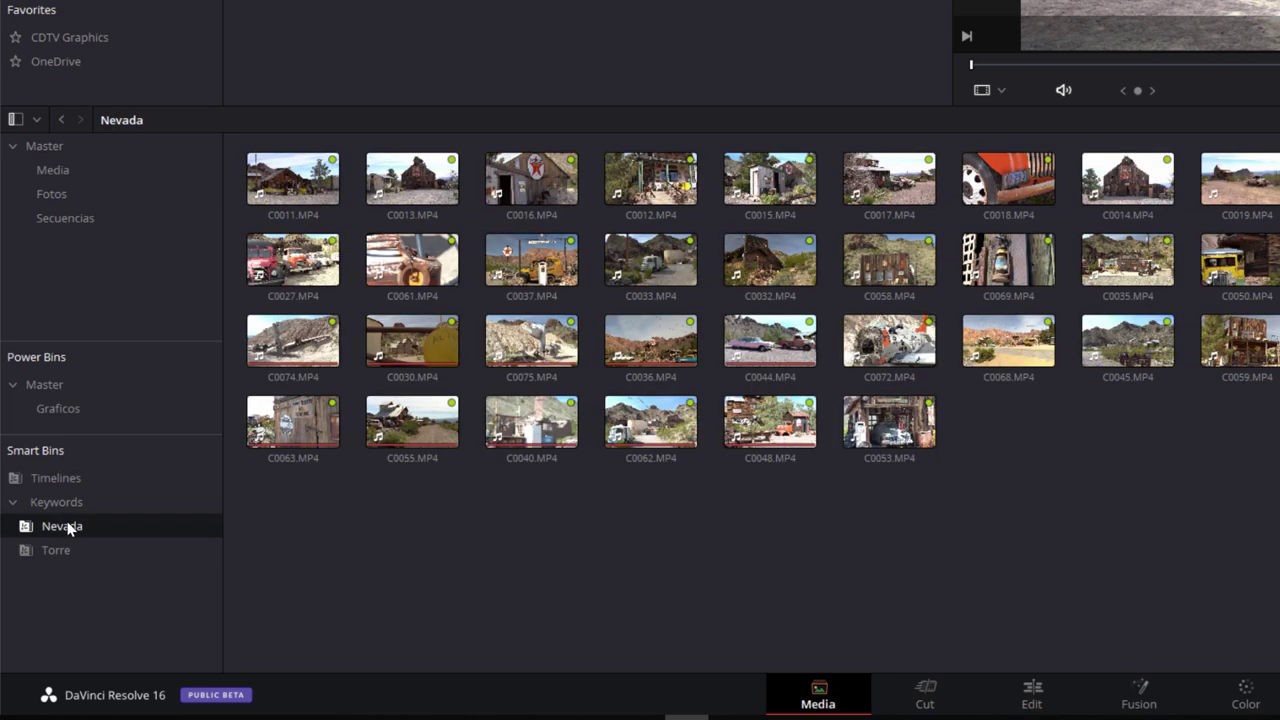
click(13, 504)
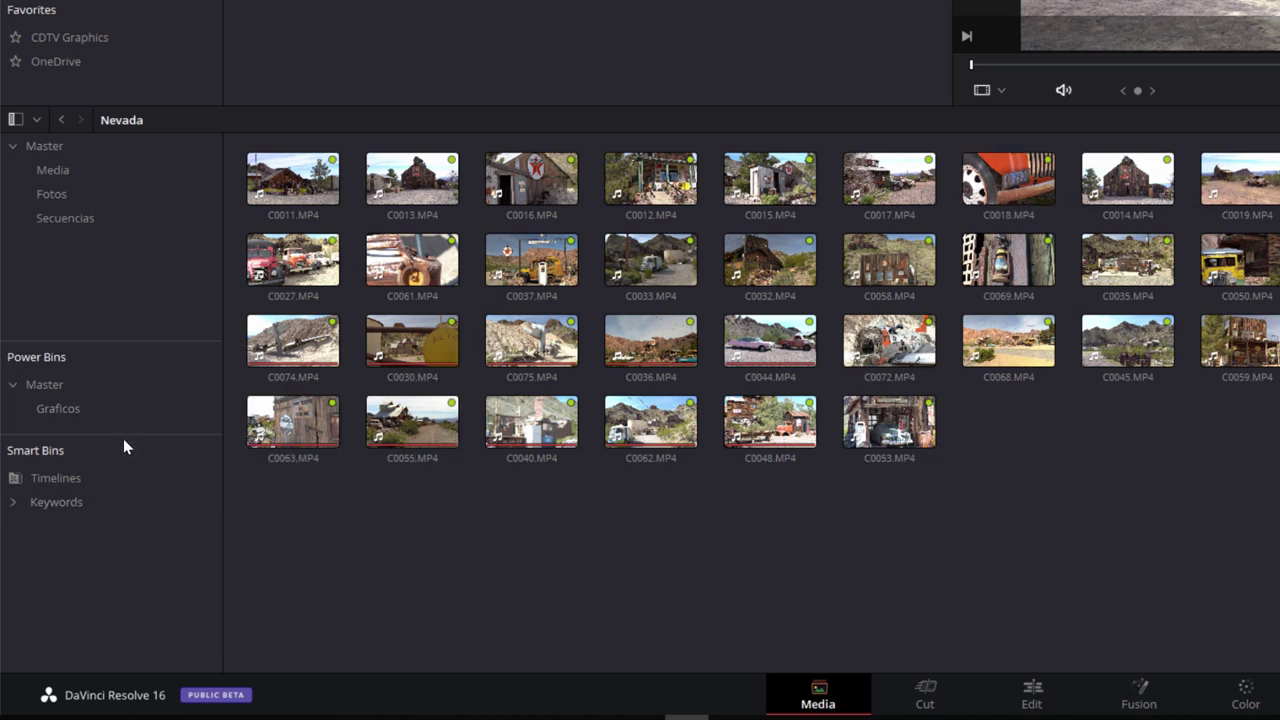
drag(124, 434, 124, 501)
click(293, 260)
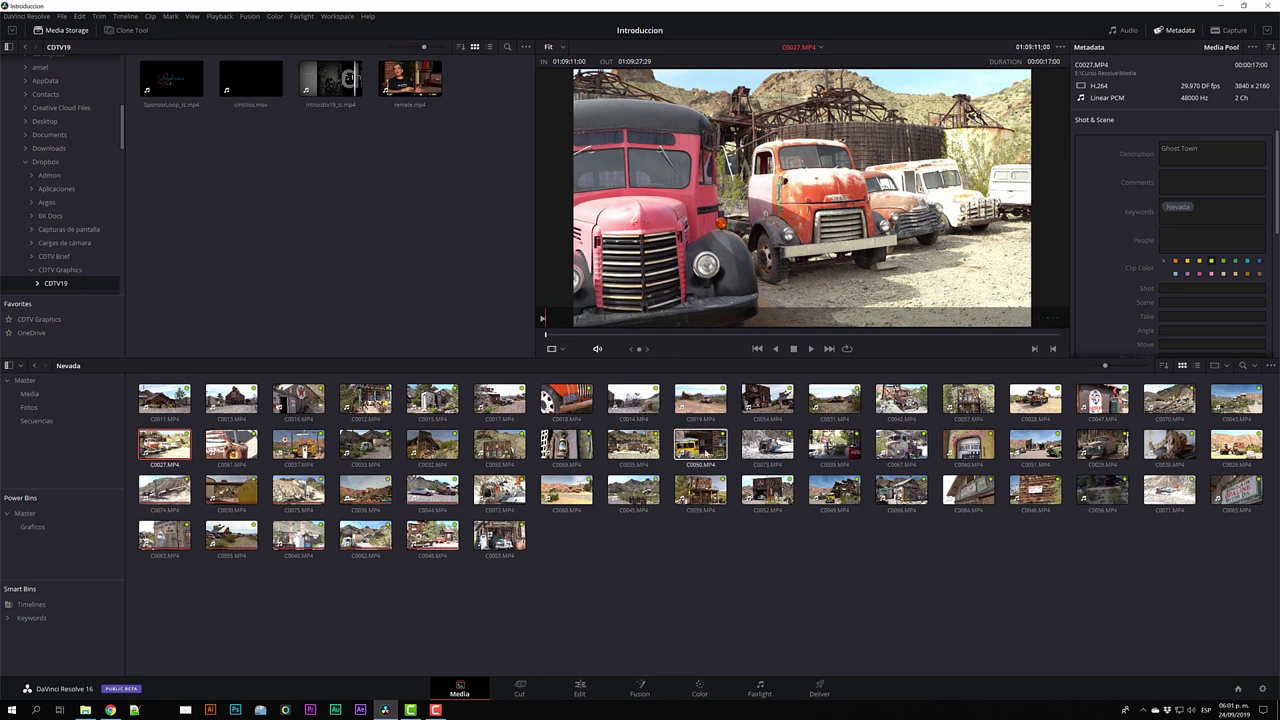
Step: Select clips C0073 and C0072 together
click(718, 450)
ctrl+click(705, 495)
ctrl+click(767, 489)
ctrl+click(767, 443)
click(771, 551)
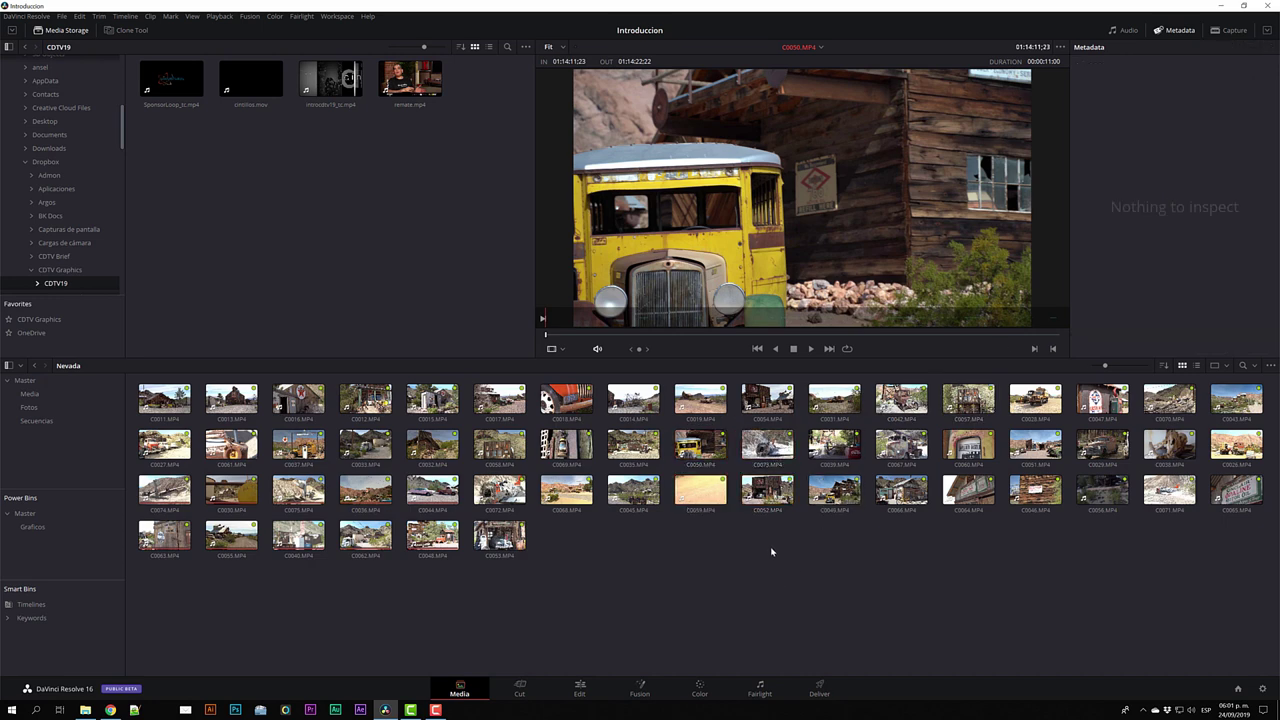
click(767, 443)
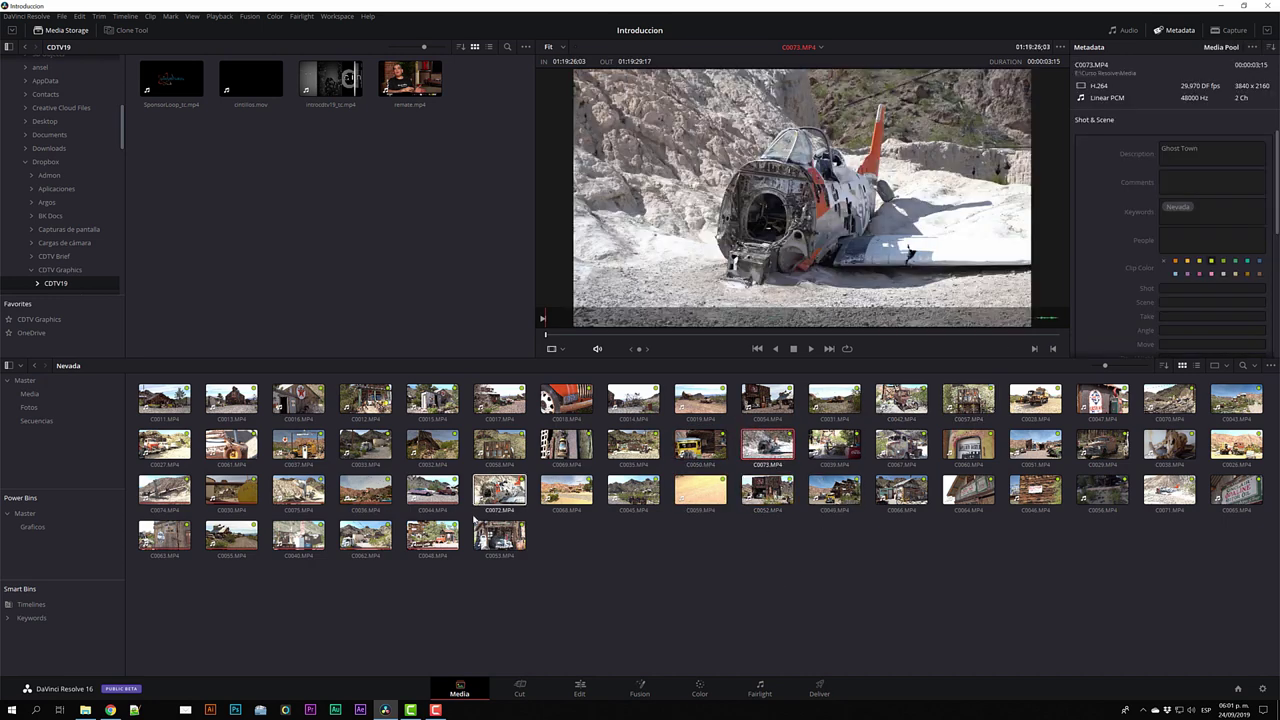
ctrl+click(500, 489)
Step: Add the keyword Avion to both clips in the Metadata panel and save
click(1227, 203)
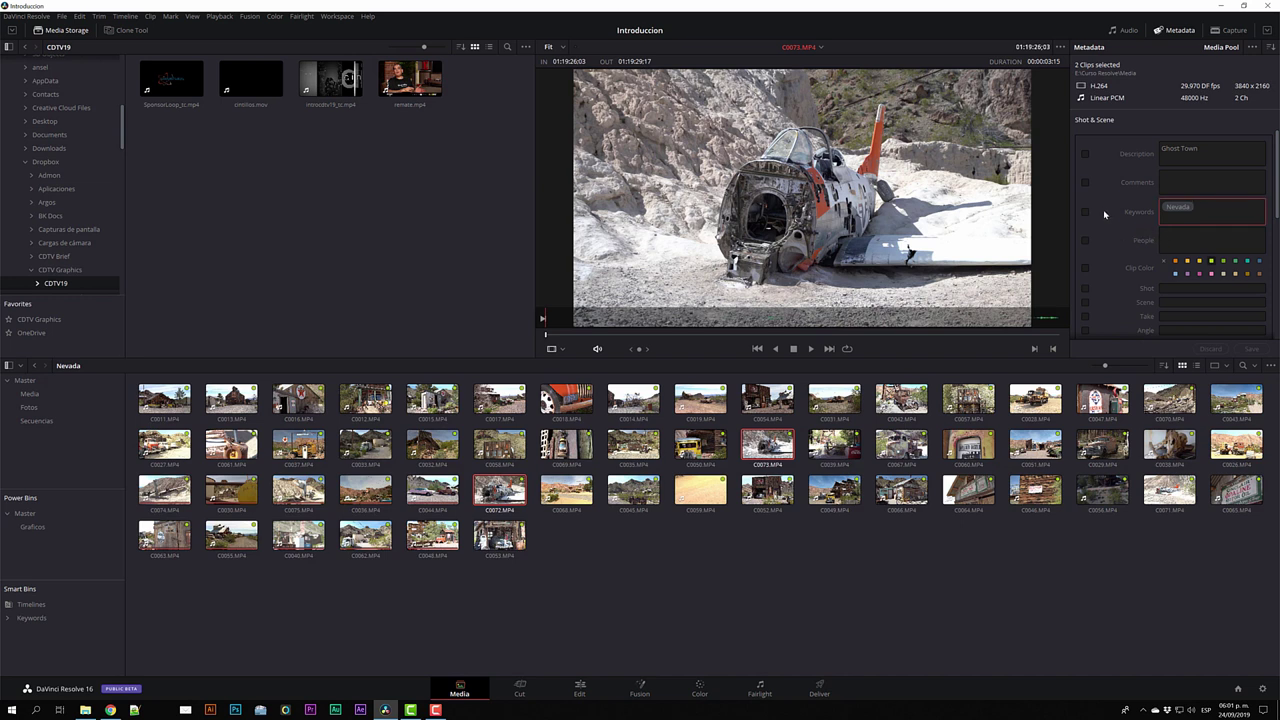
scroll(1110, 210, down, 1)
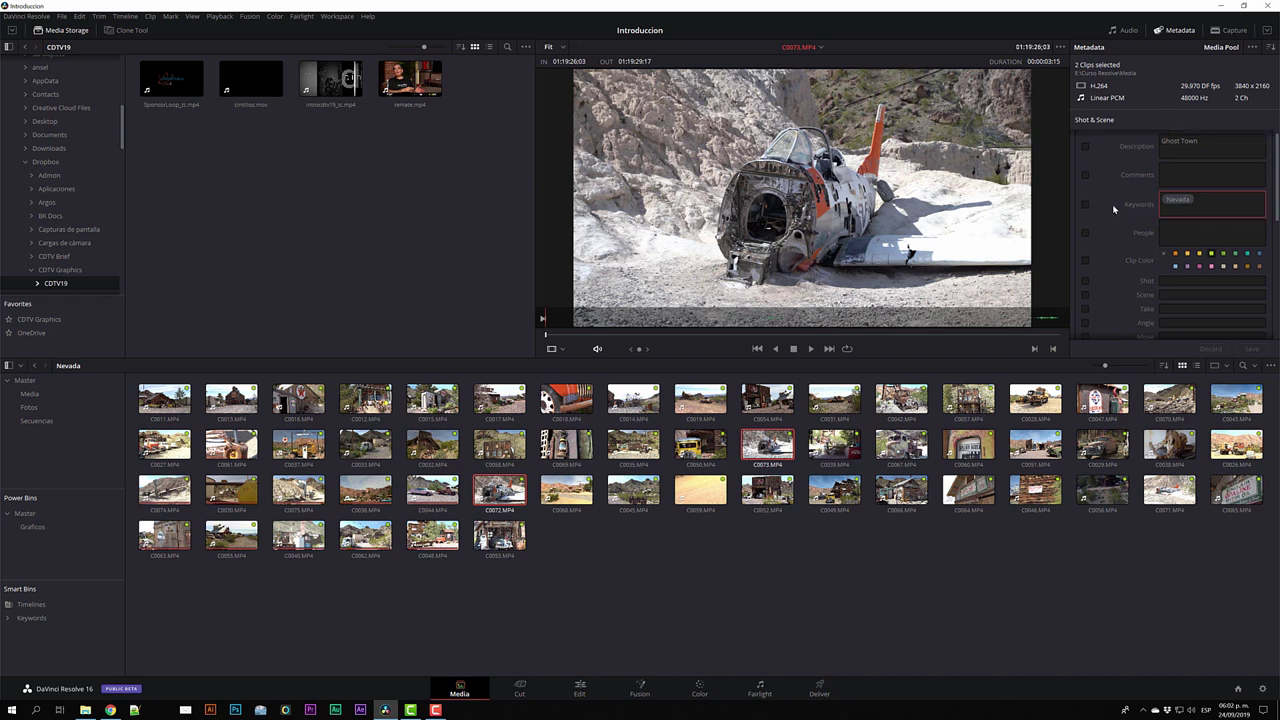
key(Caps_Lock)
text(av)
key(BackSpace)
key(BackSpace)
key(Caps_Lock)
text( Avio)
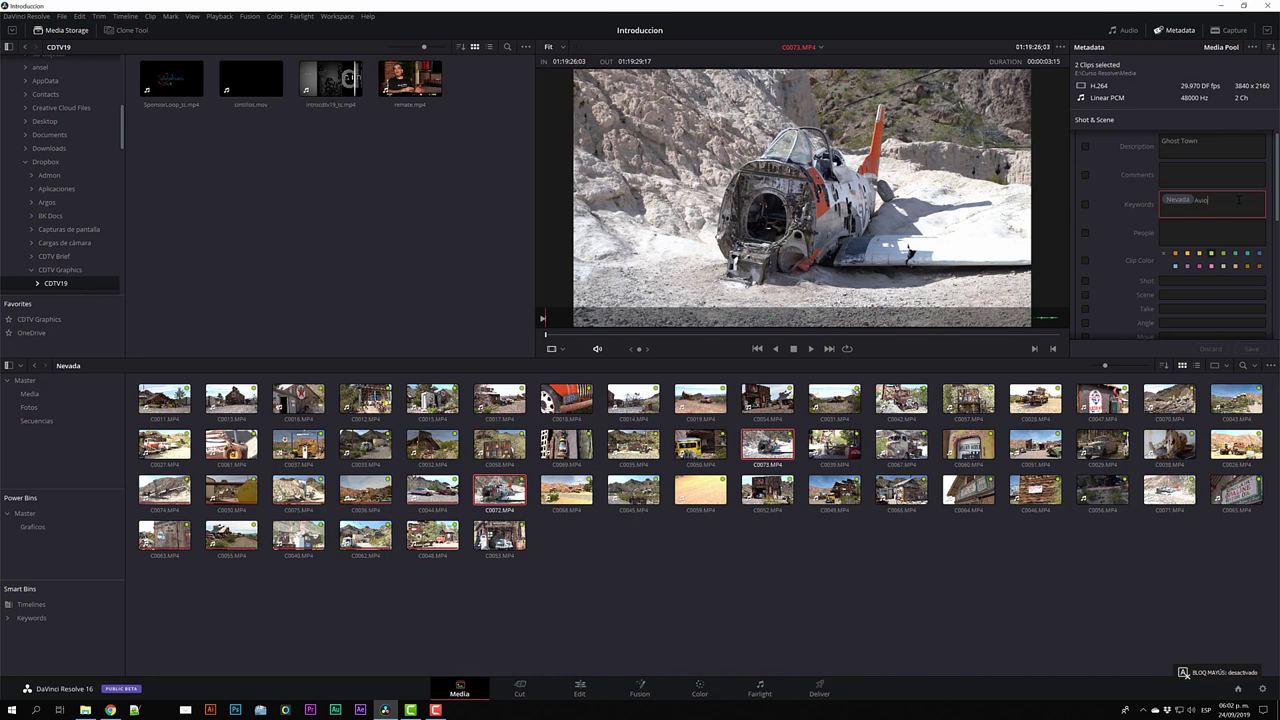
text(n)
key(Return)
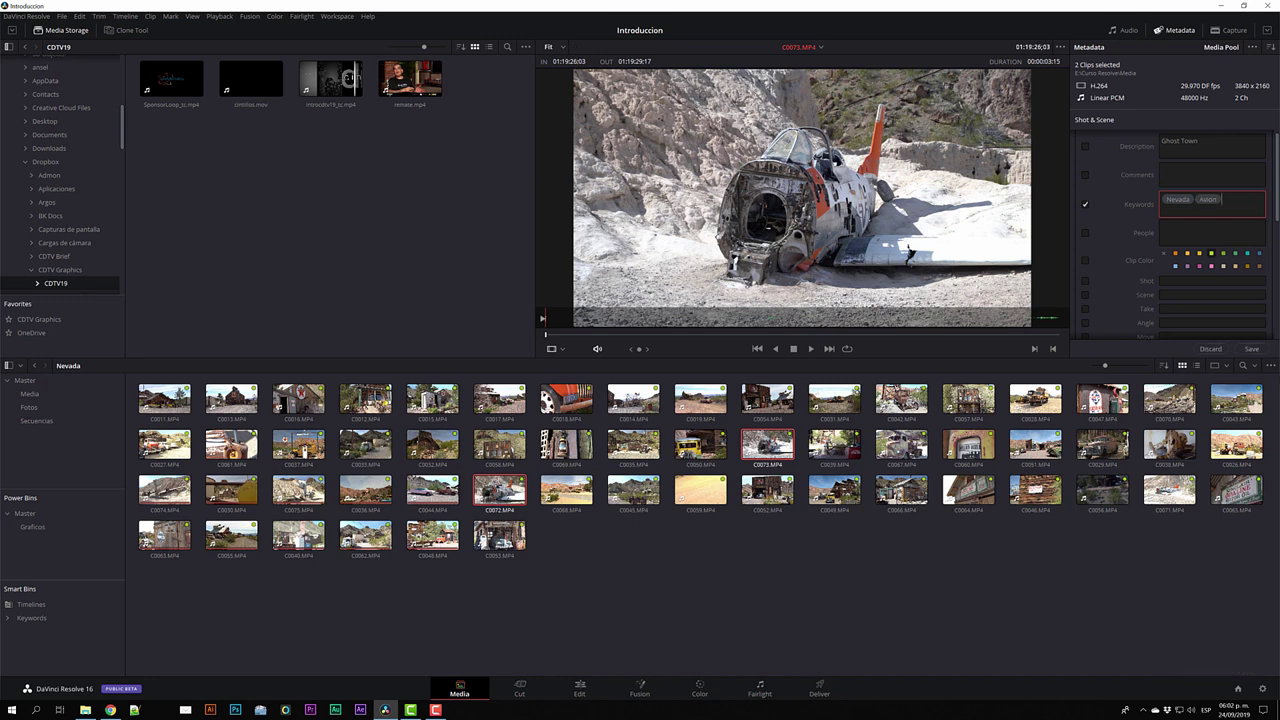
click(1253, 351)
click(643, 605)
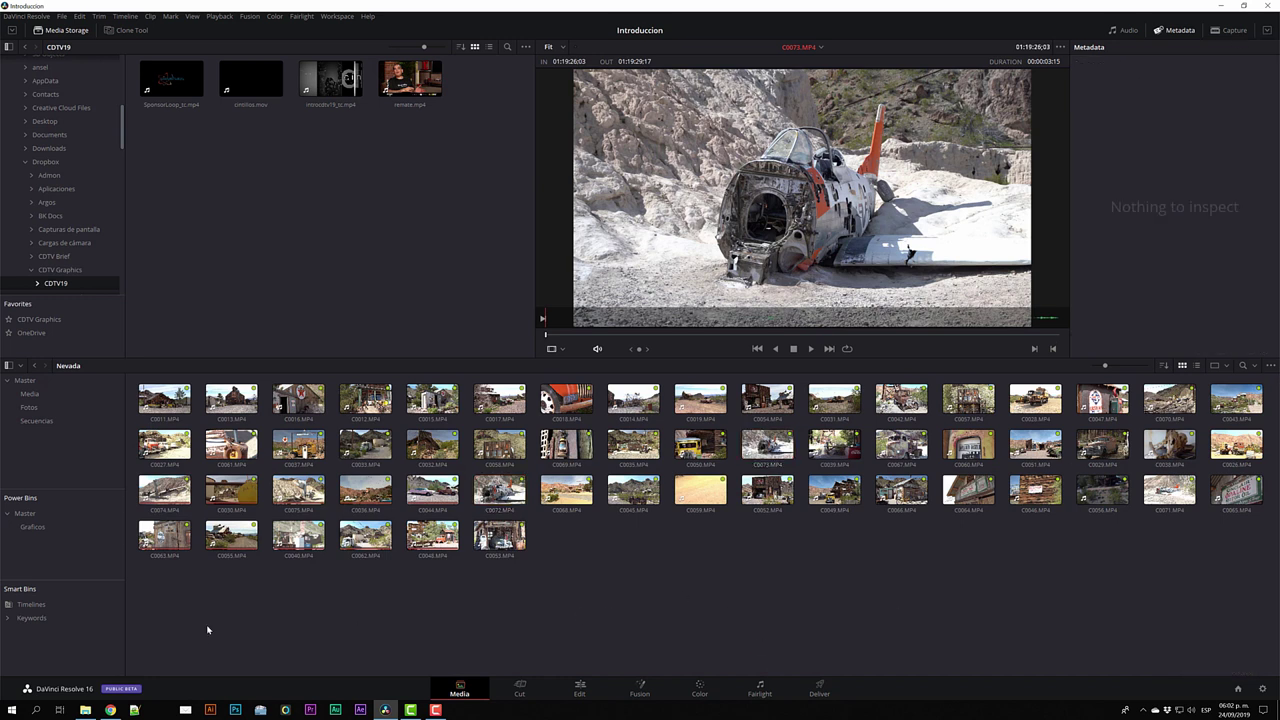
Step: Check the Avion, Nevada and Torre keyword smart bins, then show the Graficos power bin
click(8, 619)
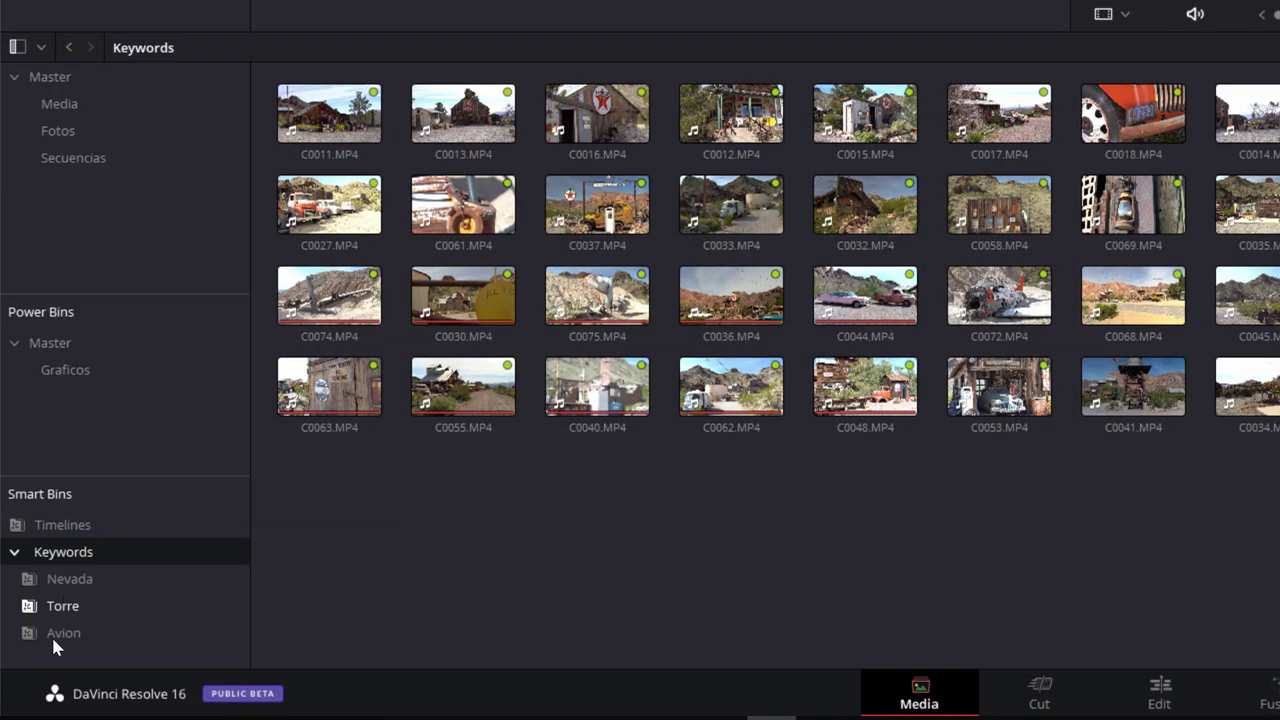
click(55, 634)
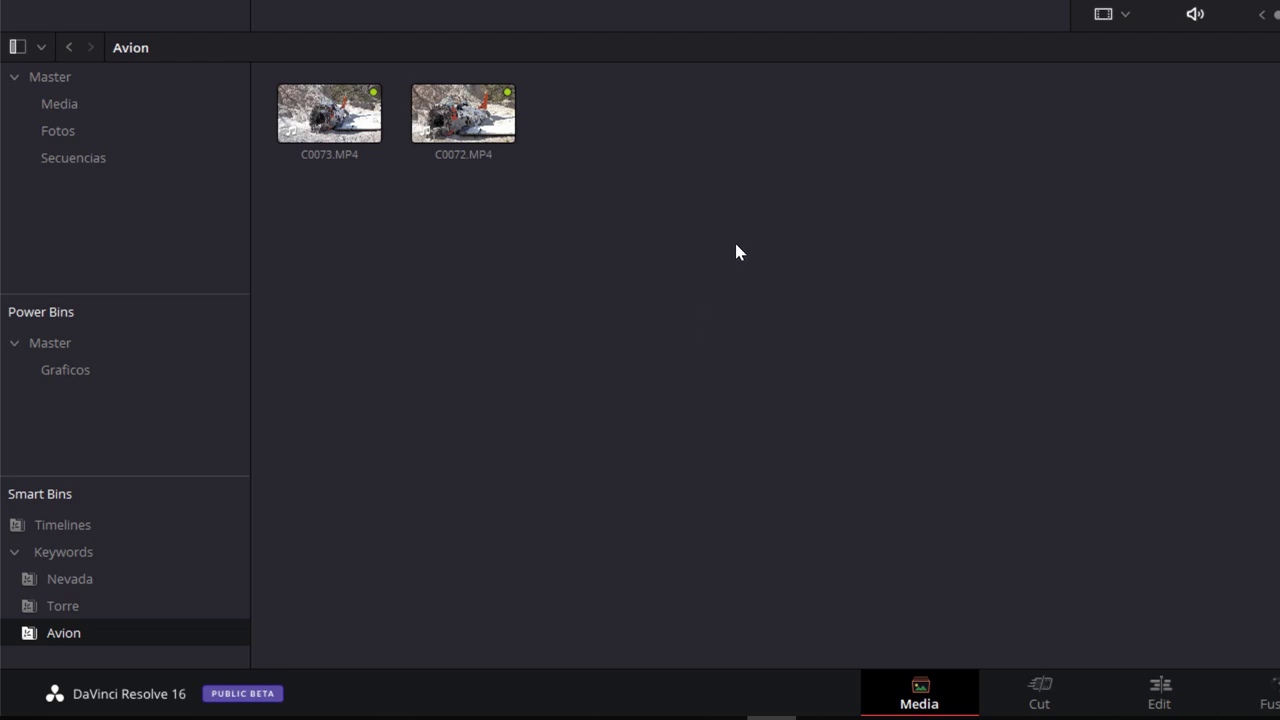
click(63, 578)
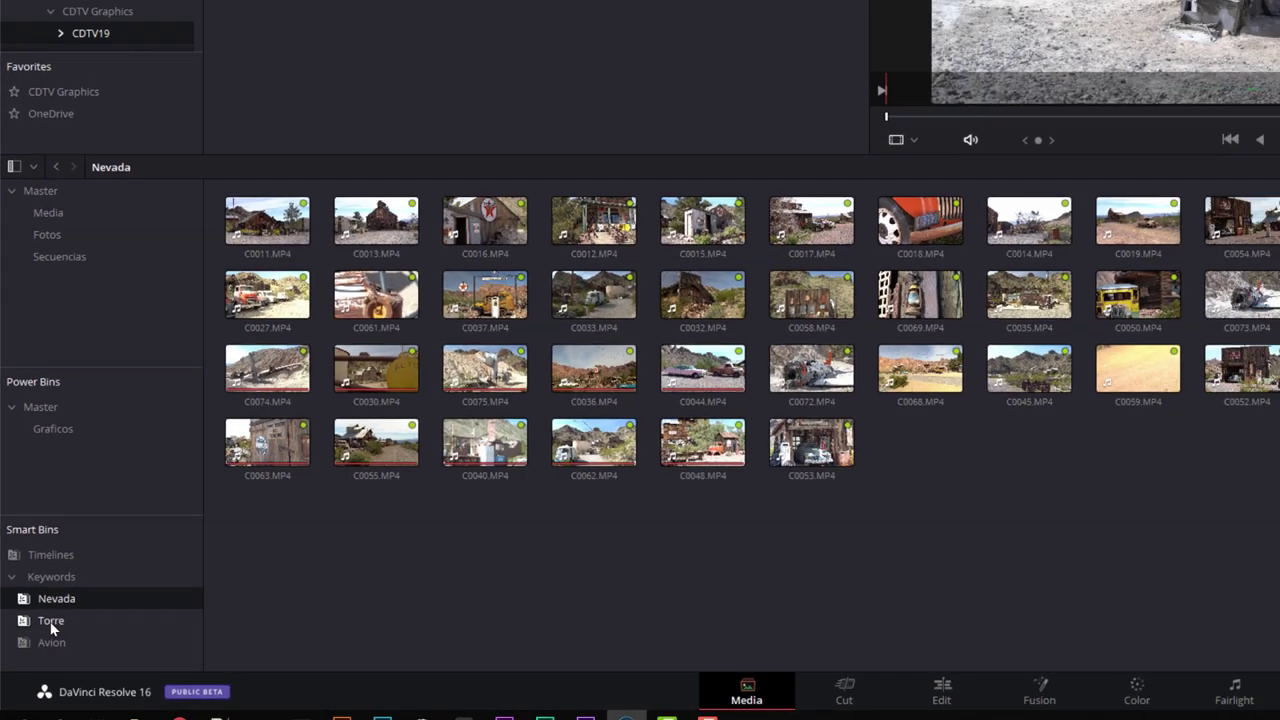
click(62, 605)
click(30, 617)
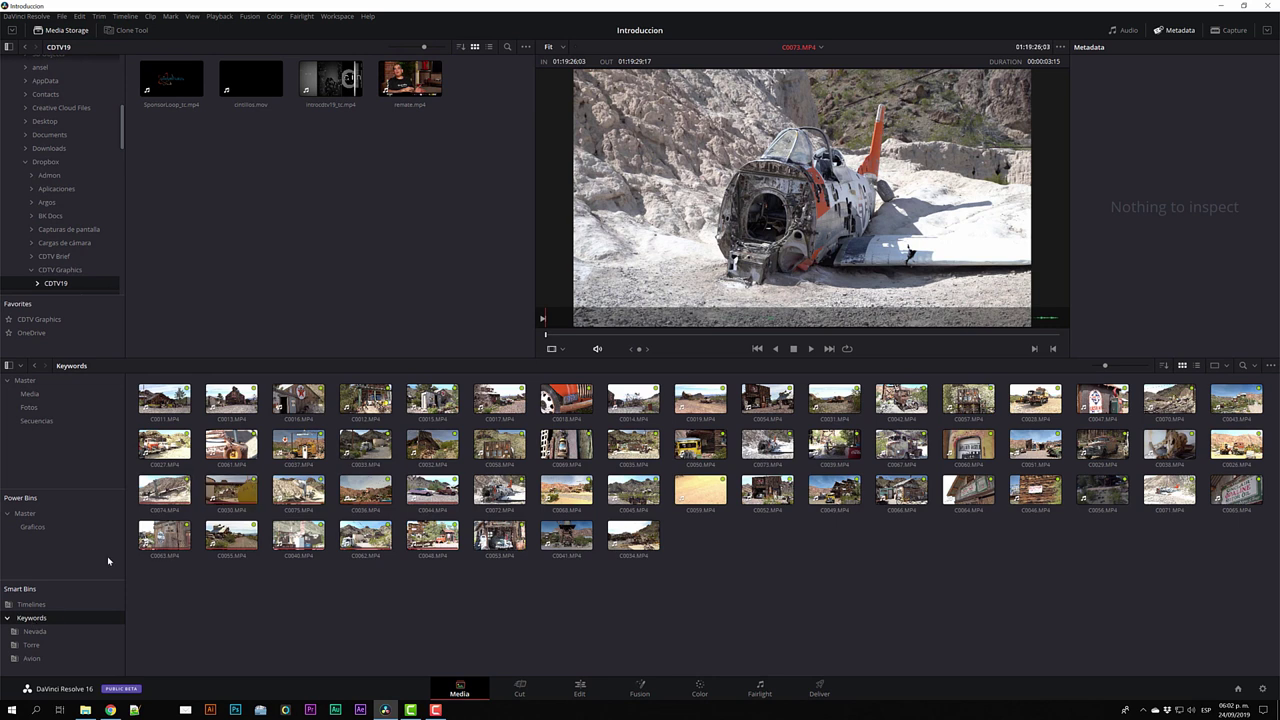
click(7, 618)
click(30, 513)
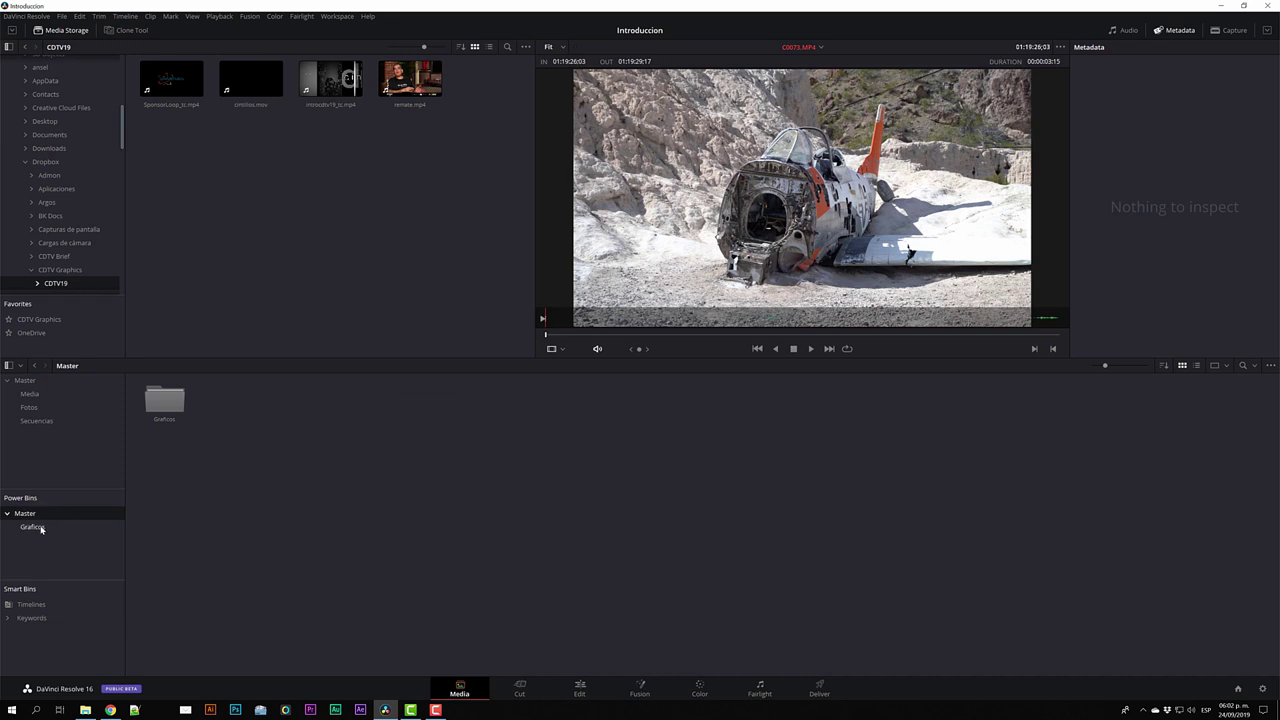
Step: Show the Master bin and browse storage to Proyectos (E:) > Curso Resolve > Media, enlarging thumbnails
click(25, 381)
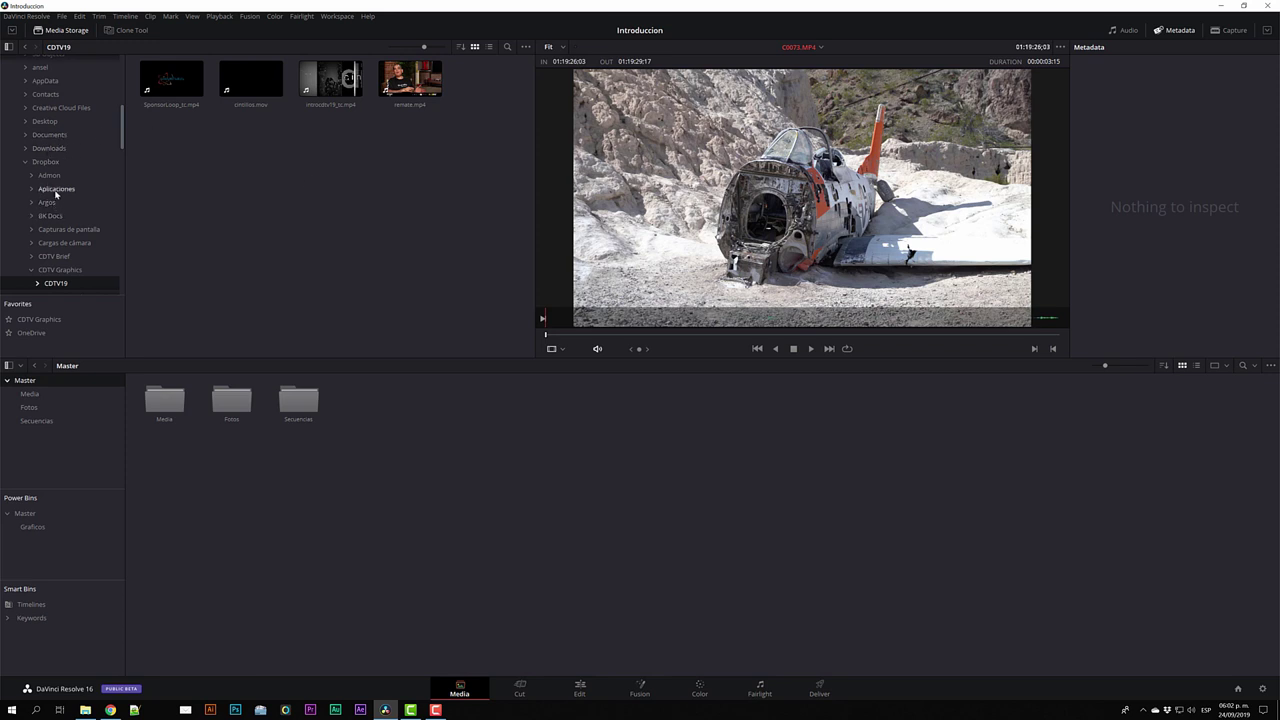
scroll(76, 174, down, 1)
scroll(79, 177, down, 4)
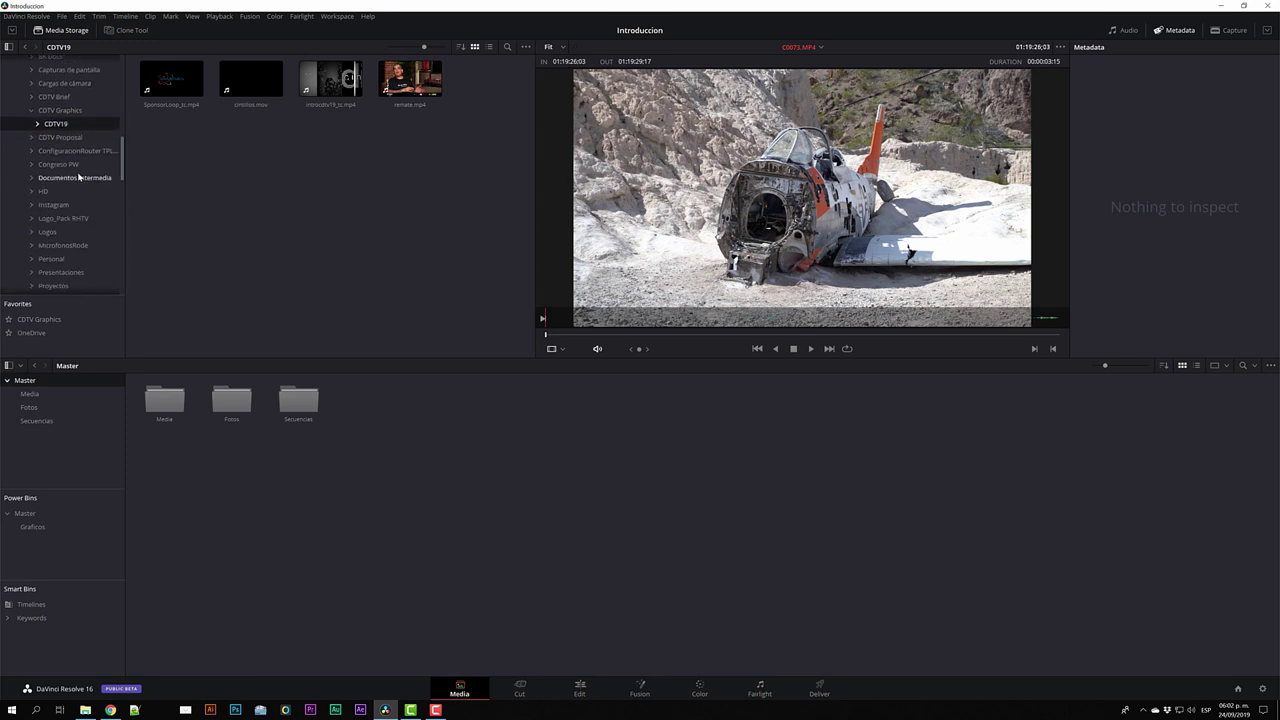
scroll(79, 177, up, 2)
scroll(79, 177, up, 2)
scroll(79, 177, up, 2)
scroll(79, 177, up, 3)
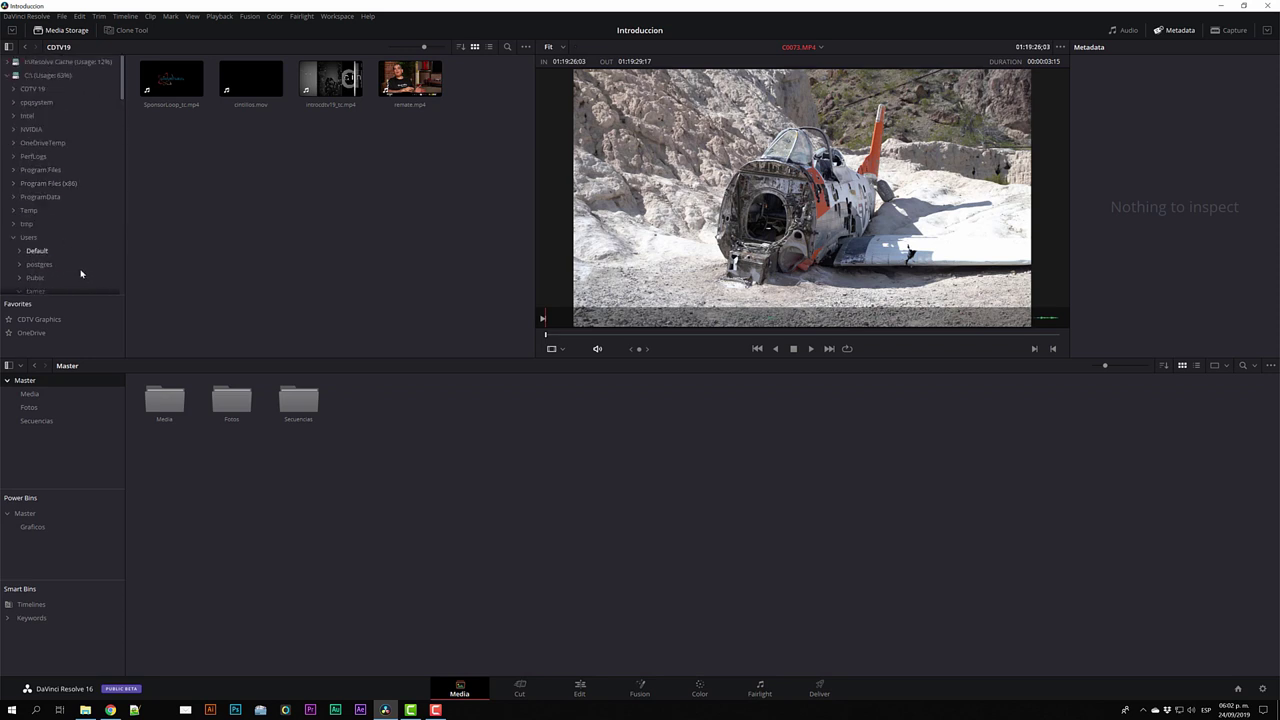
click(8, 76)
click(8, 76)
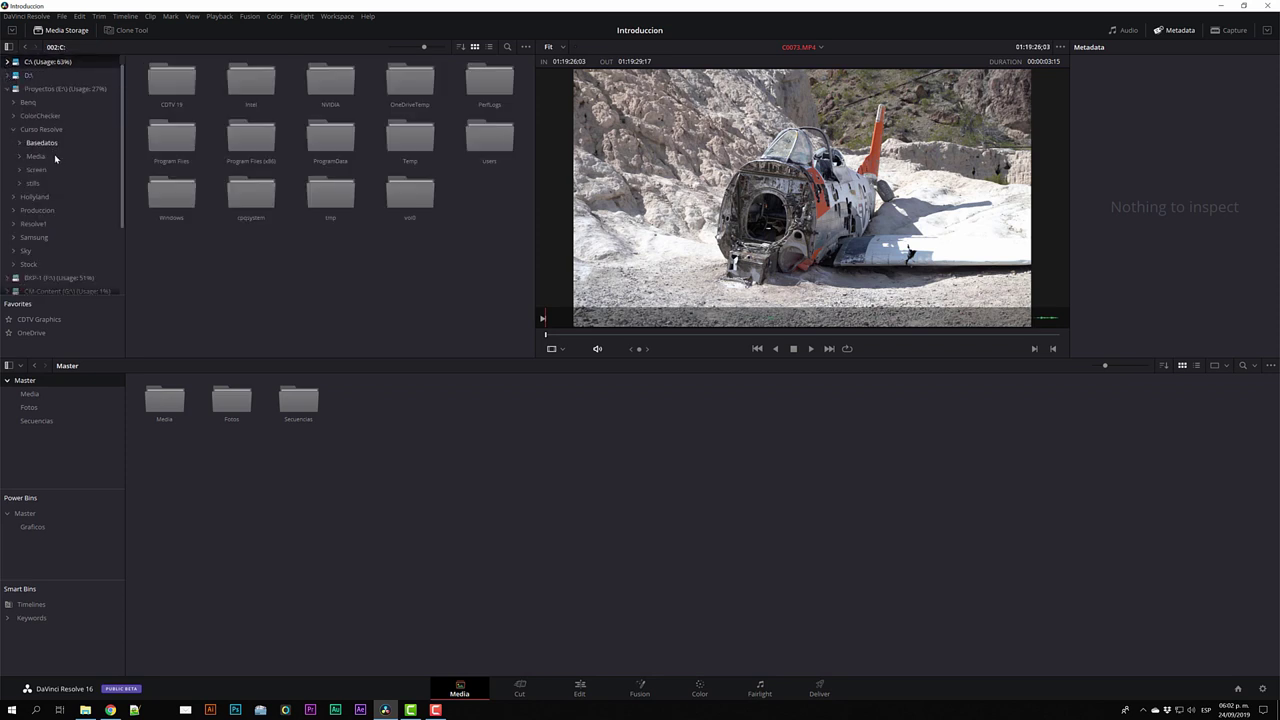
click(36, 157)
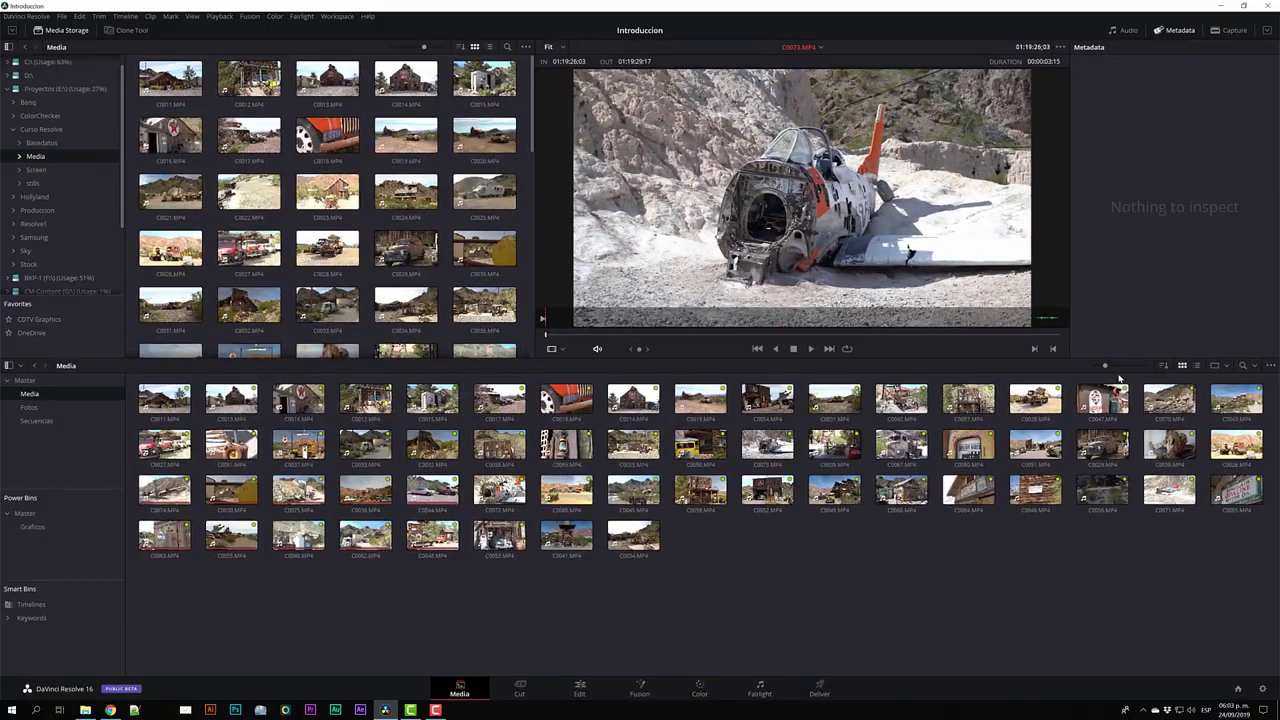
mouse_move(1106, 368)
mouse_down()
mouse_move(1126, 368)
mouse_move(1092, 370)
mouse_move(1132, 366)
mouse_up()
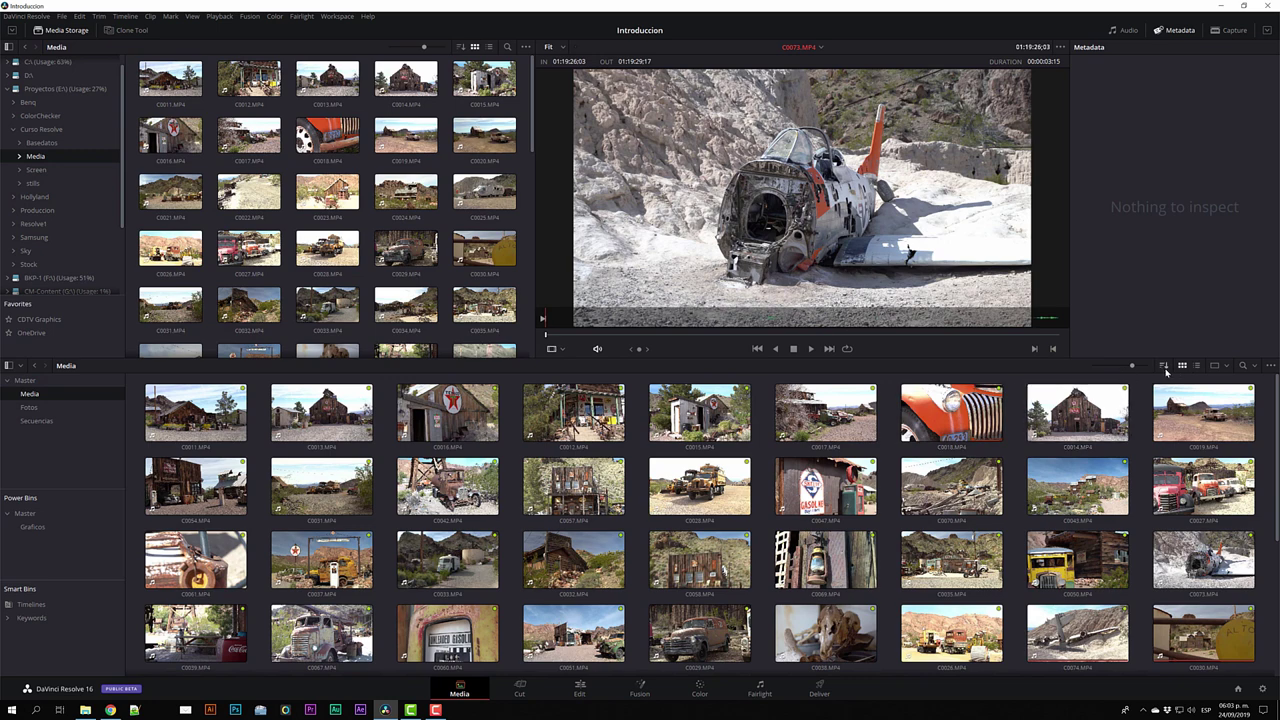
Step: Switch the pool to List View and split it into two panels with Fotos on the right
click(1197, 367)
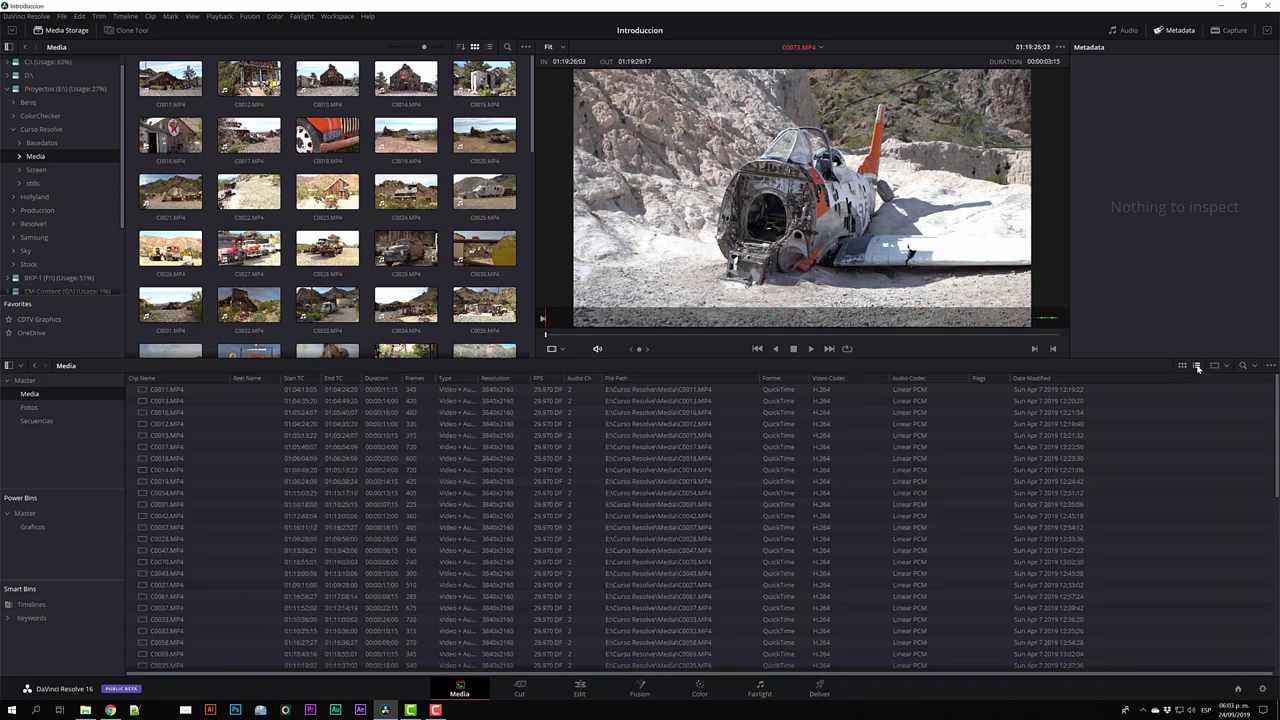
click(1219, 366)
click(1204, 379)
click(676, 408)
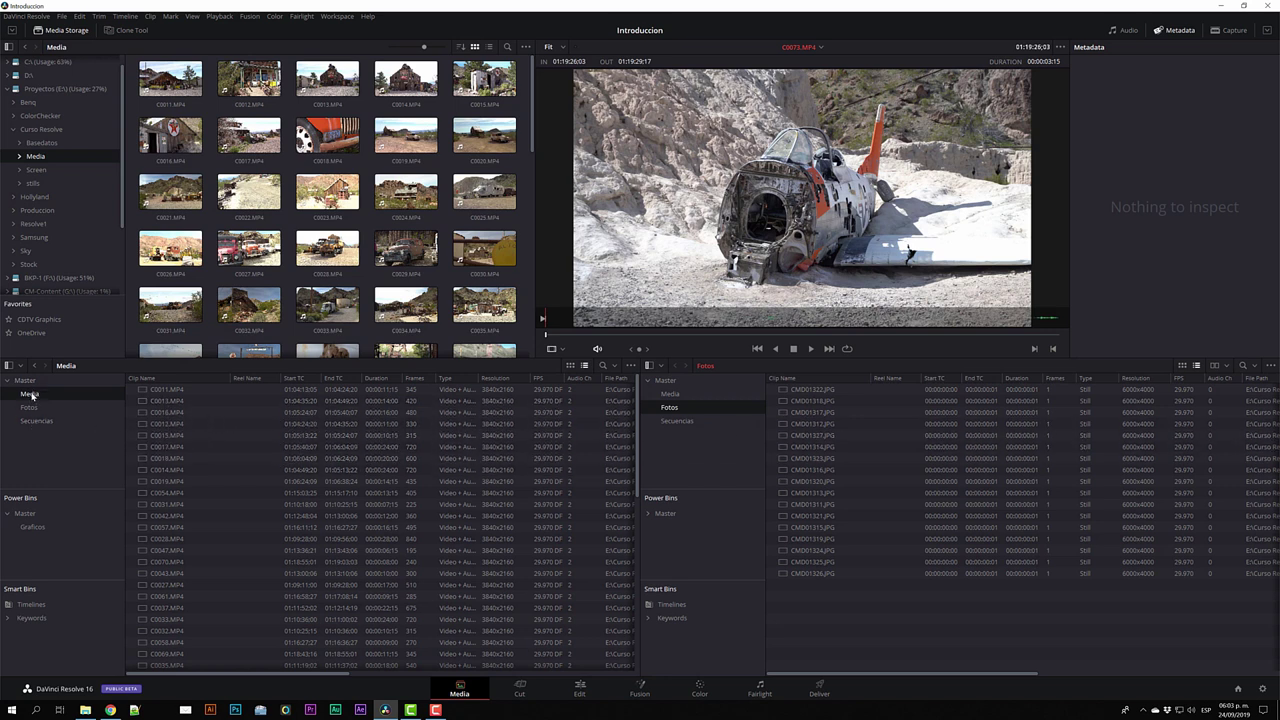
Step: Show the Media and Fotos panels as thumbnails, then stack the two panels vertically
click(569, 366)
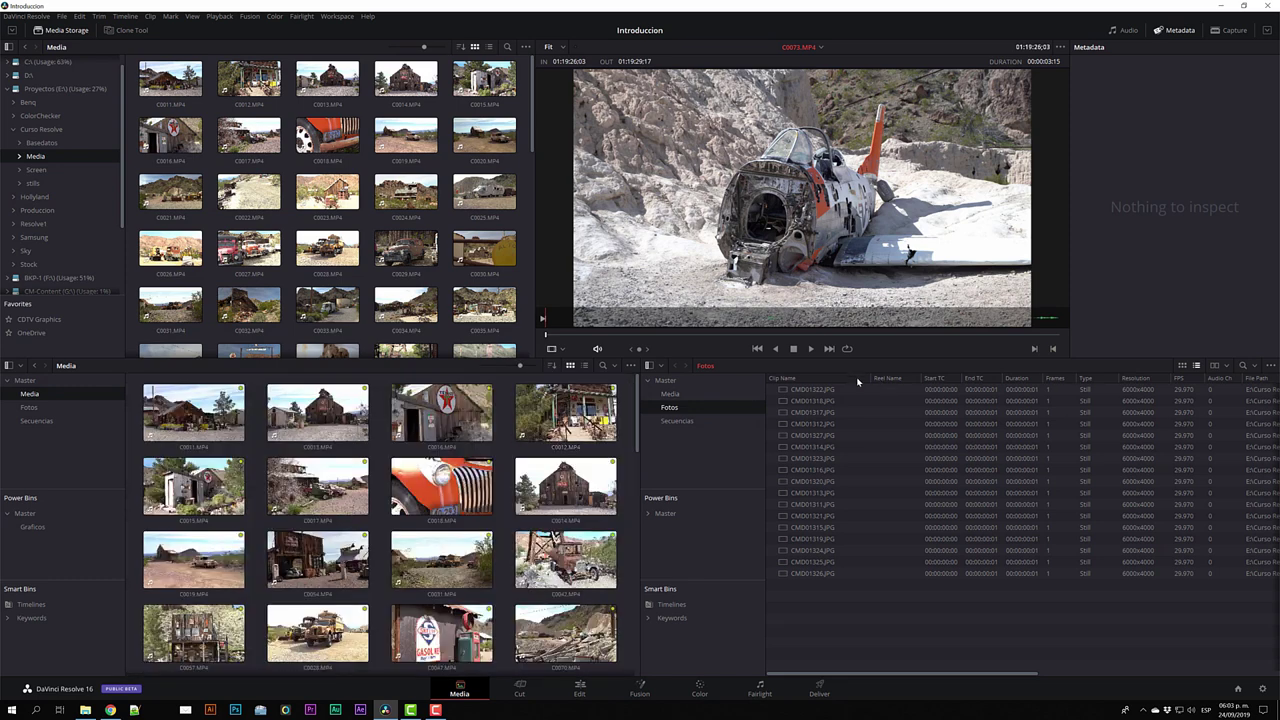
click(1181, 367)
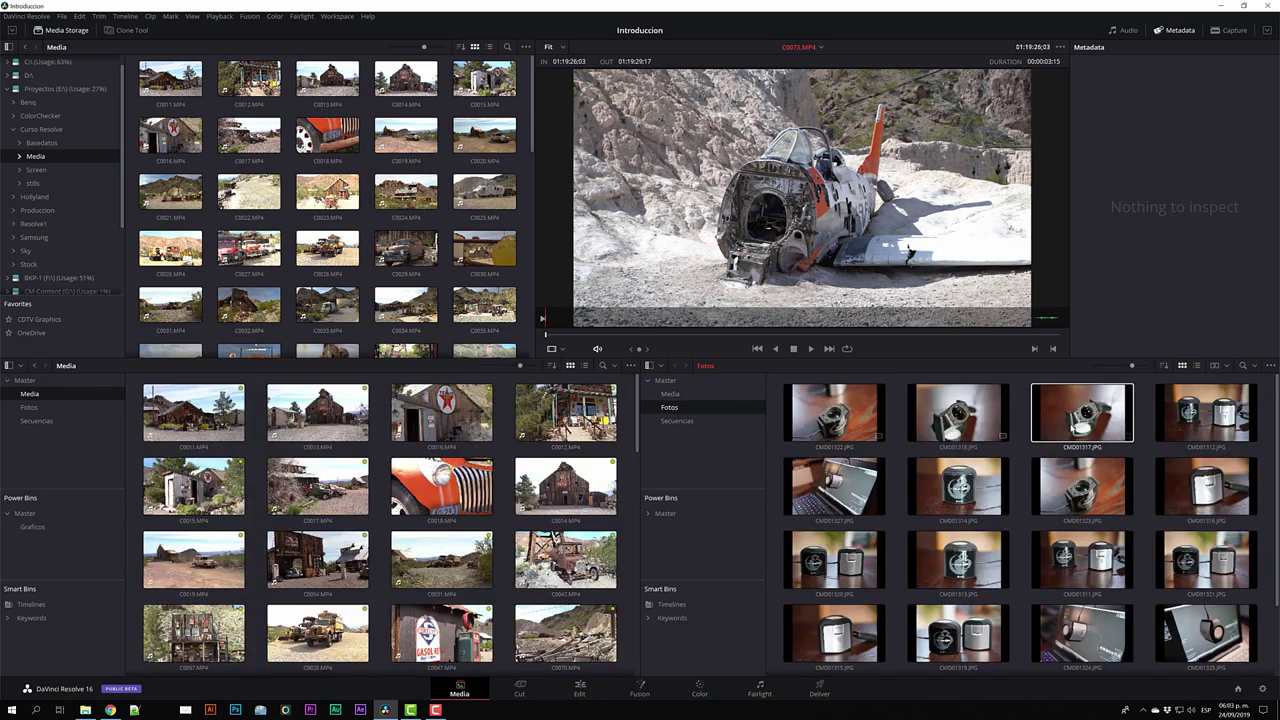
click(1225, 367)
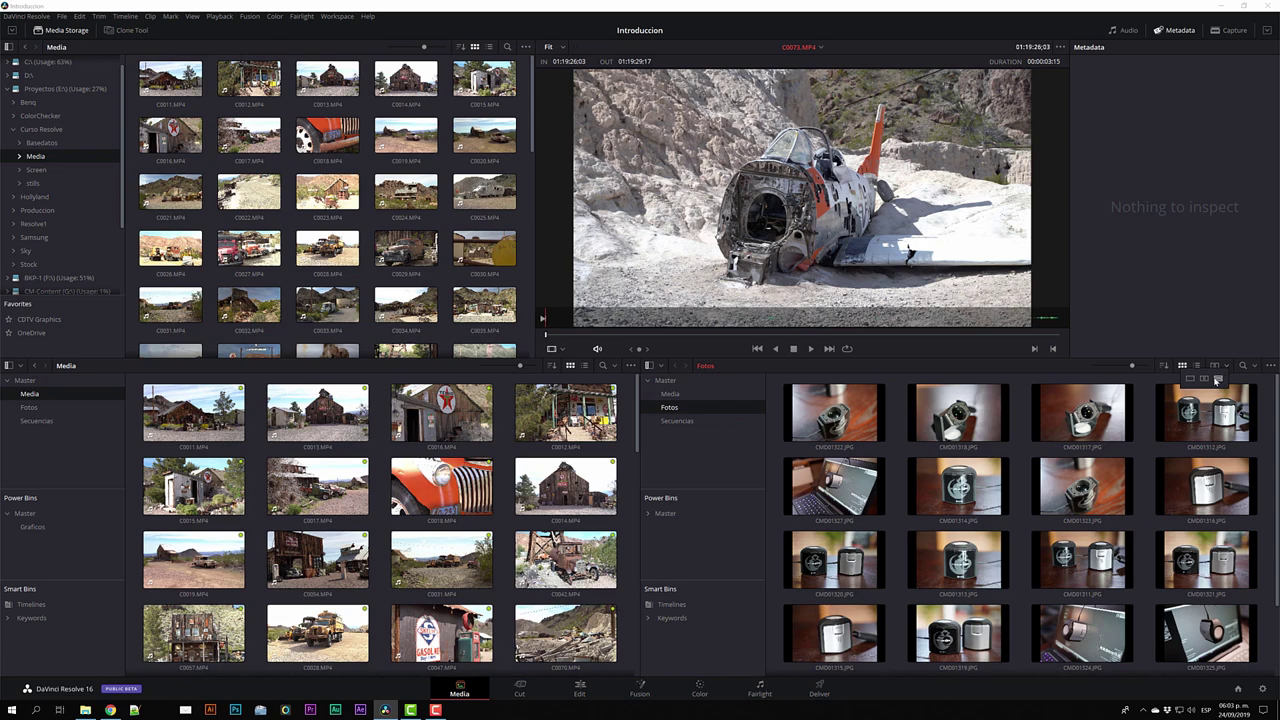
click(1221, 378)
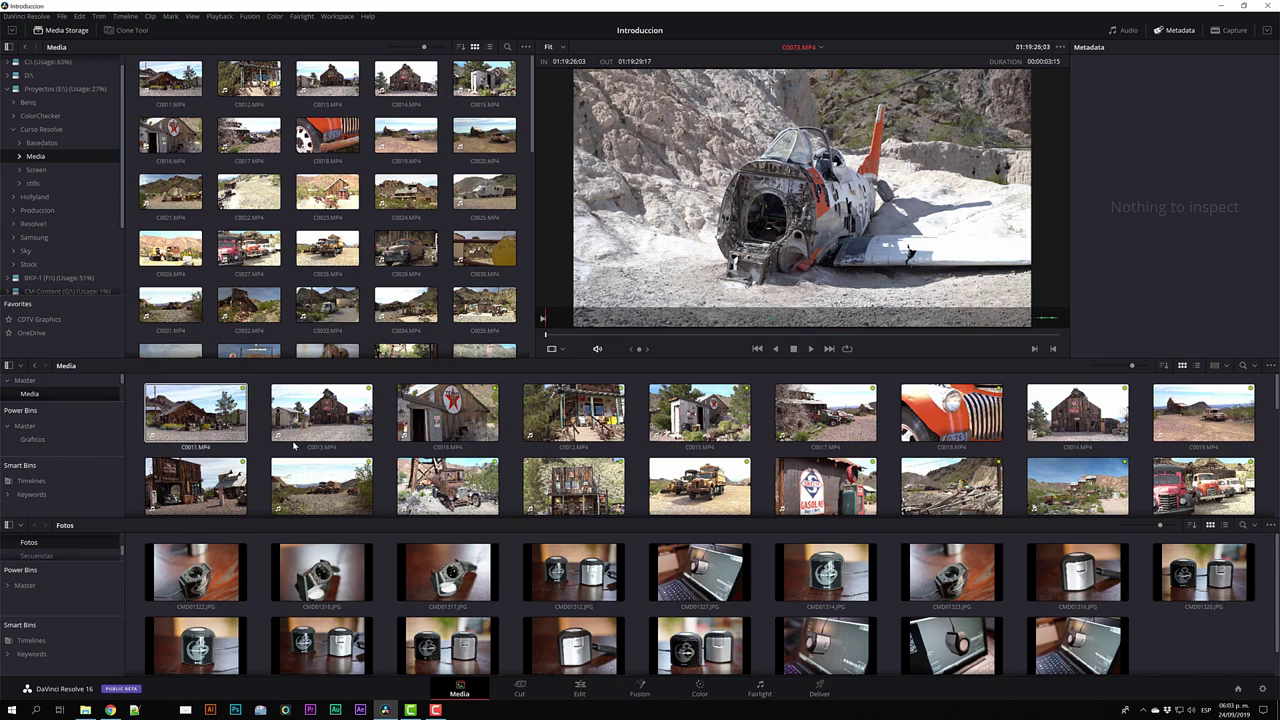
Step: Restore the single large Media bin grid and check the search scope and display options menus
click(1226, 366)
click(1198, 382)
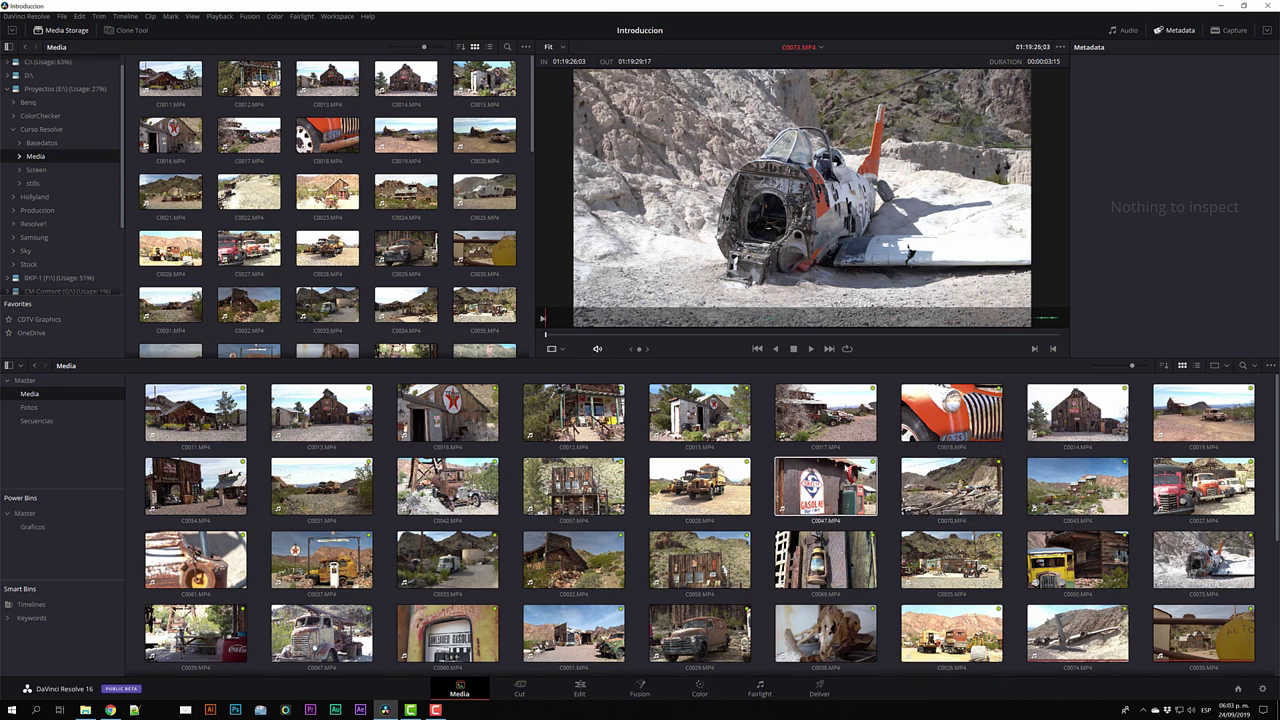
click(1255, 368)
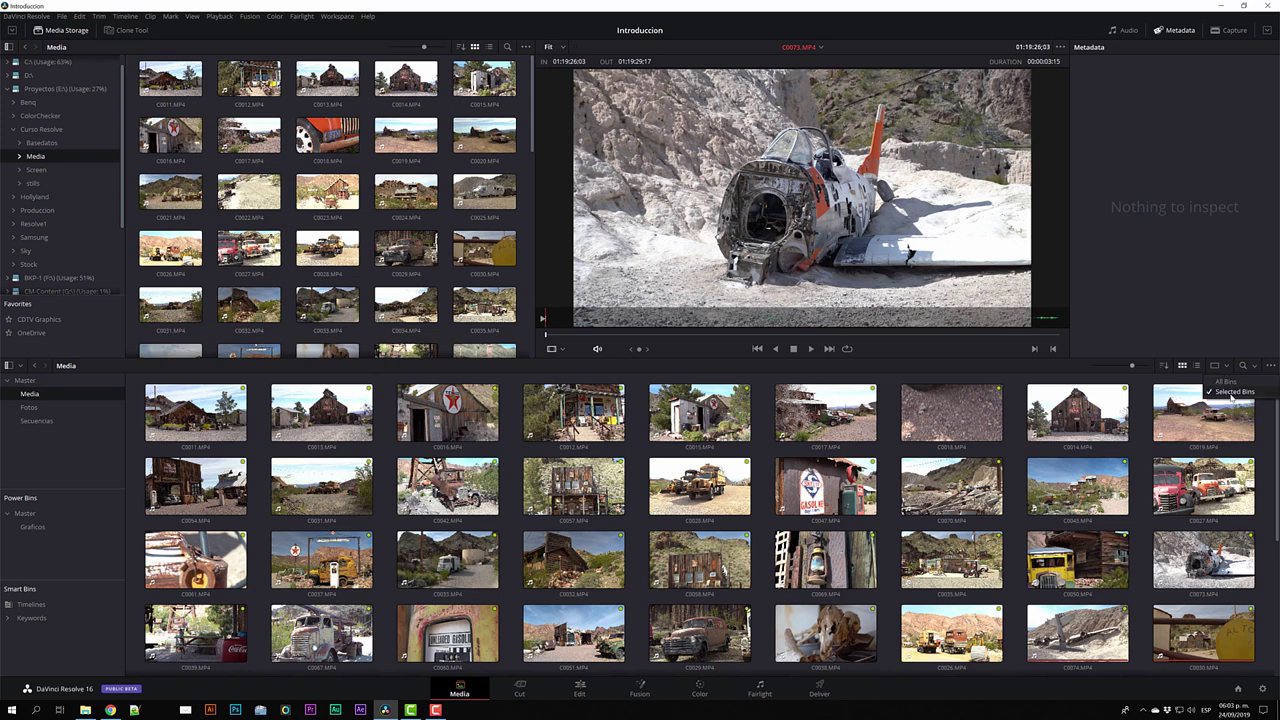
click(1272, 367)
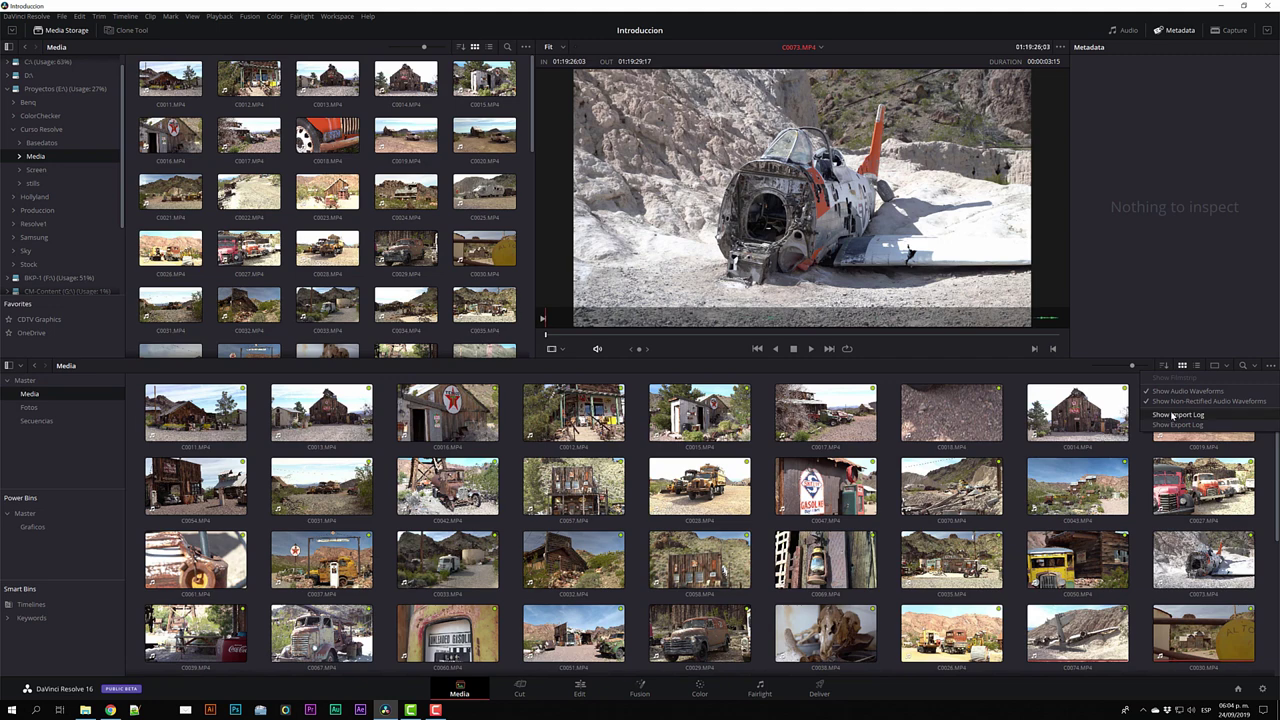
key(Escape)
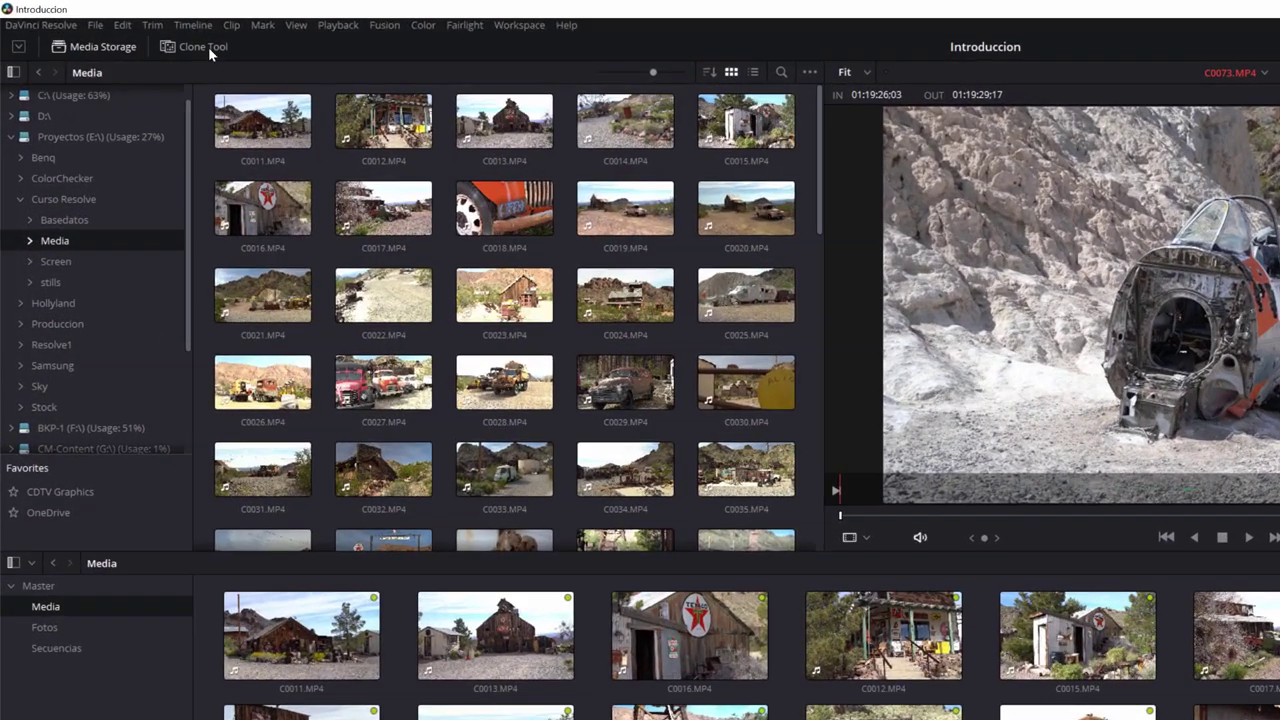
Step: In the Clone Tool, browse the K: and L: drives and the card's PRIVATE folder
click(208, 47)
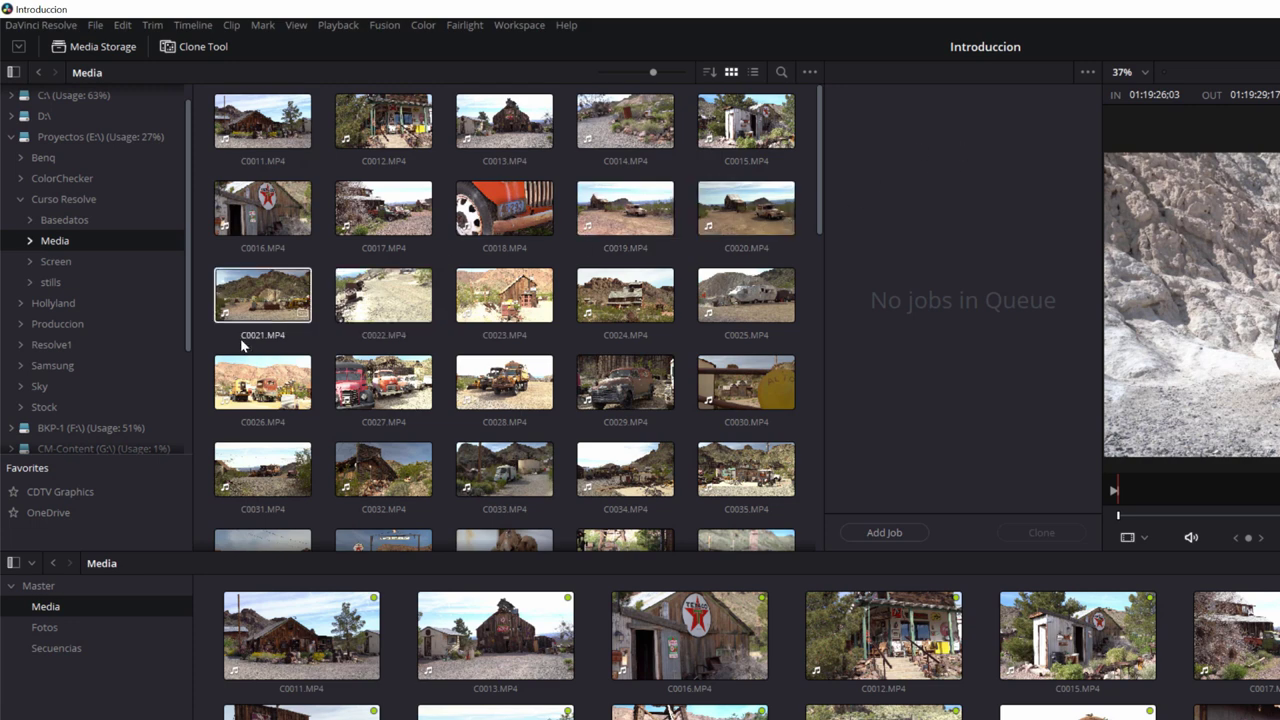
drag(187, 330, 189, 423)
click(42, 390)
click(51, 414)
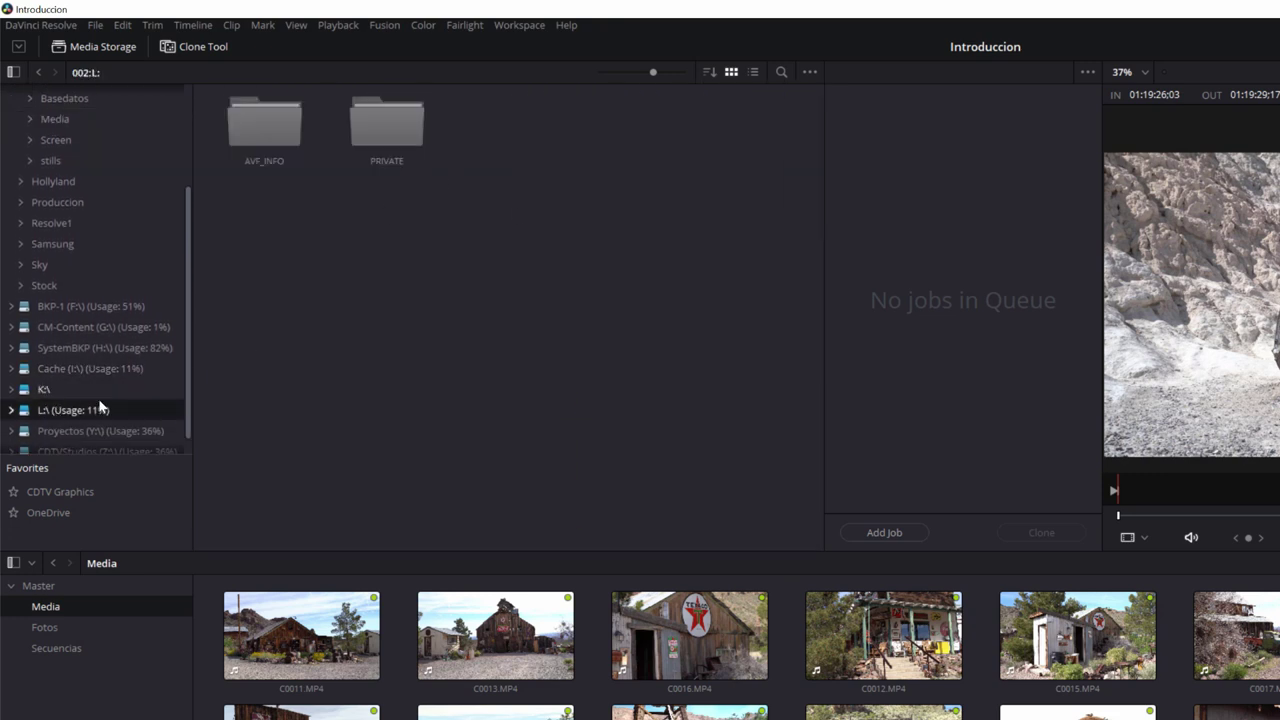
click(11, 411)
click(70, 440)
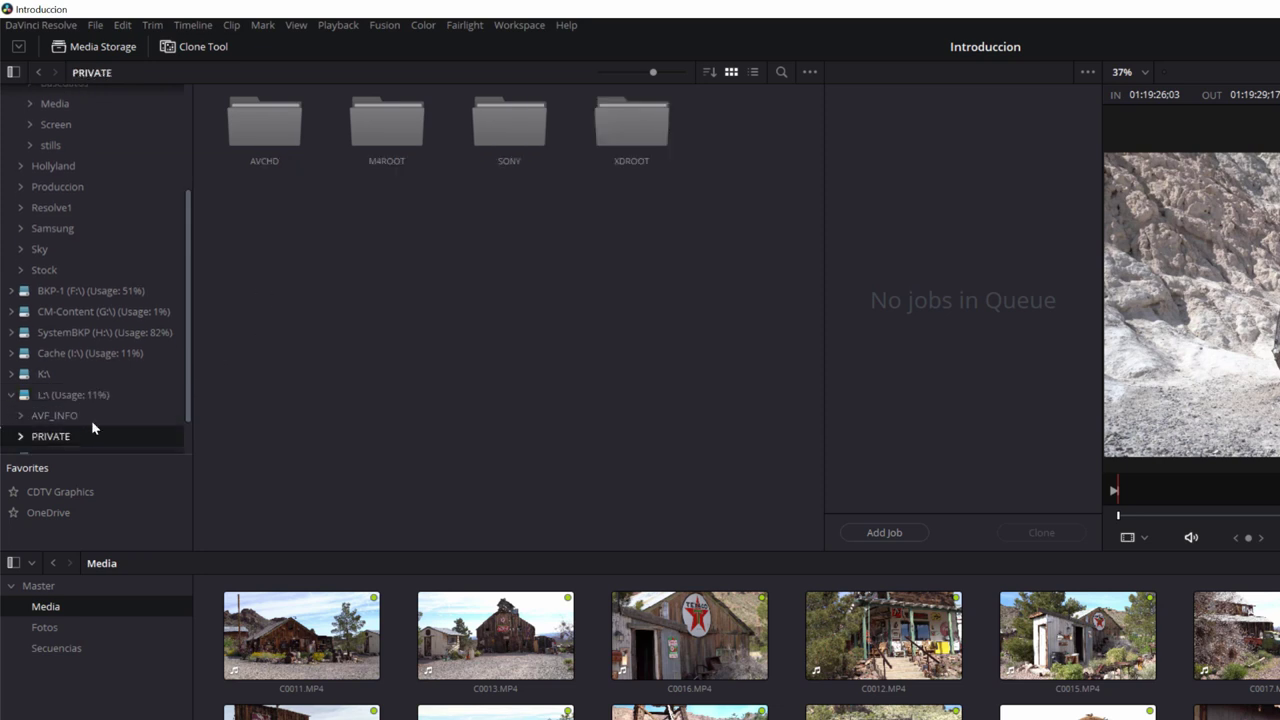
click(68, 394)
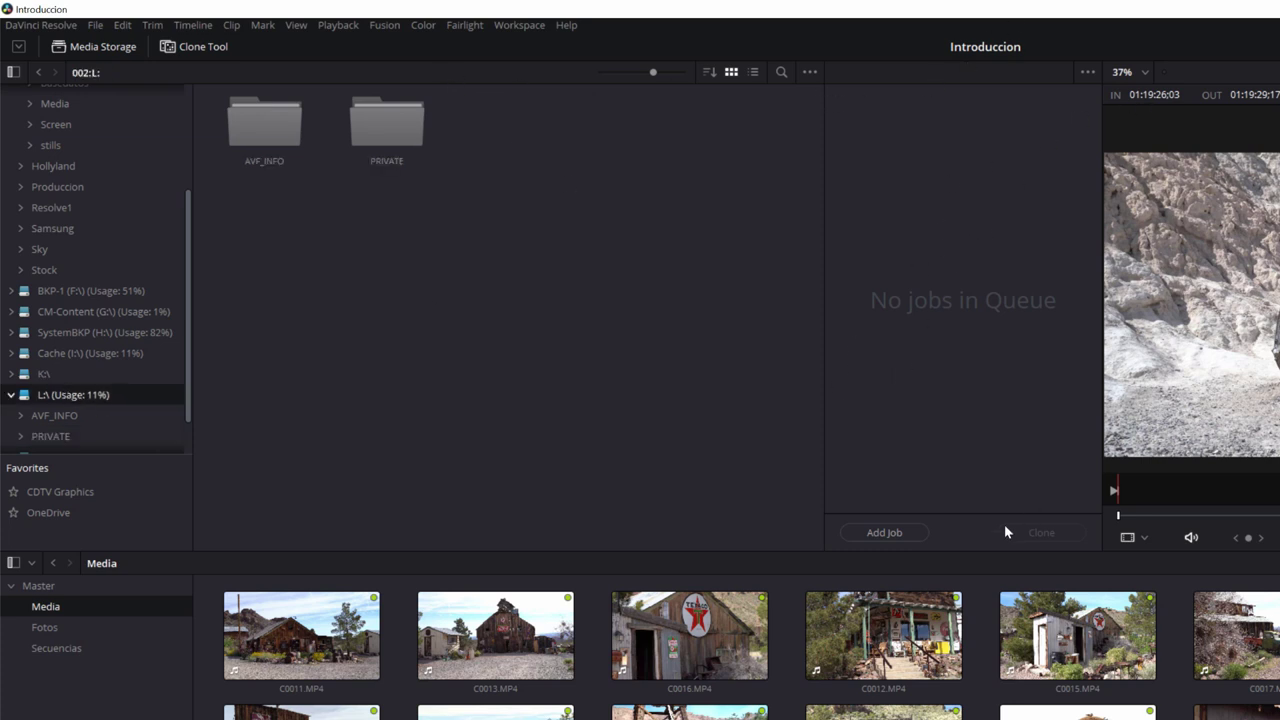
Step: Add clone Job 1 with source L:\ and destination E:\Curso Resolve\Media
click(895, 533)
drag(72, 398, 944, 141)
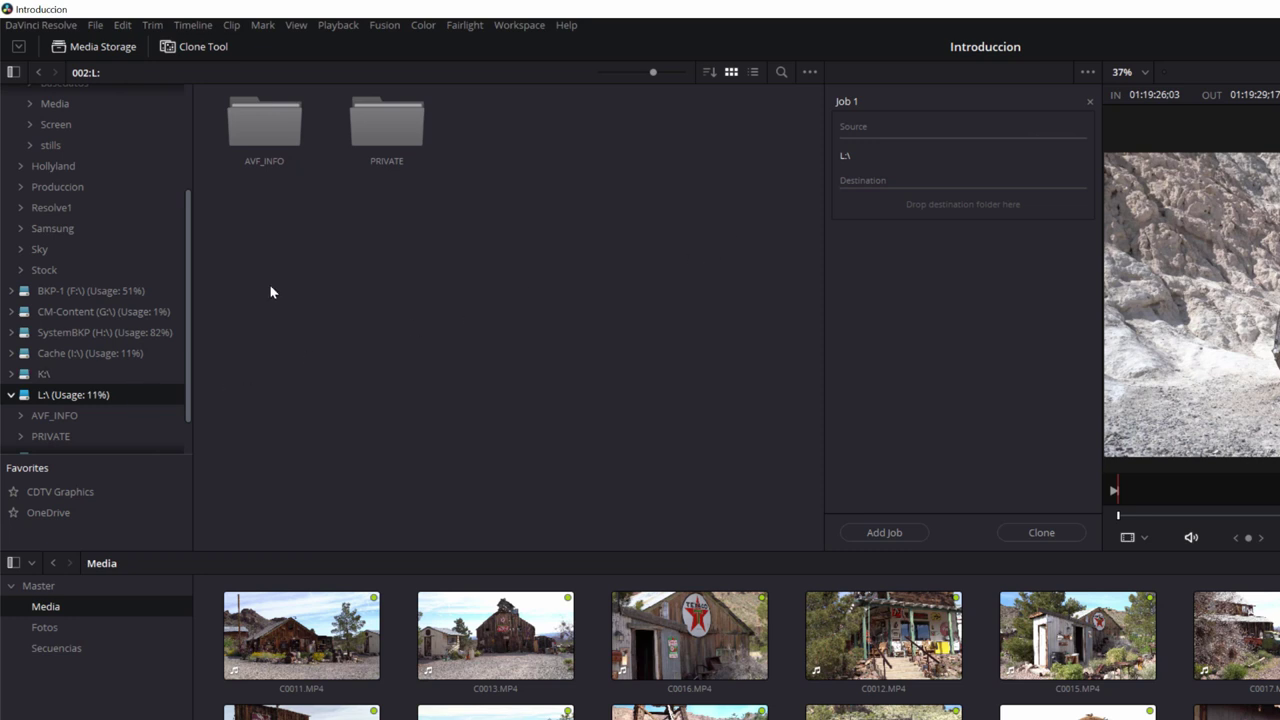
scroll(68, 311, up, 5)
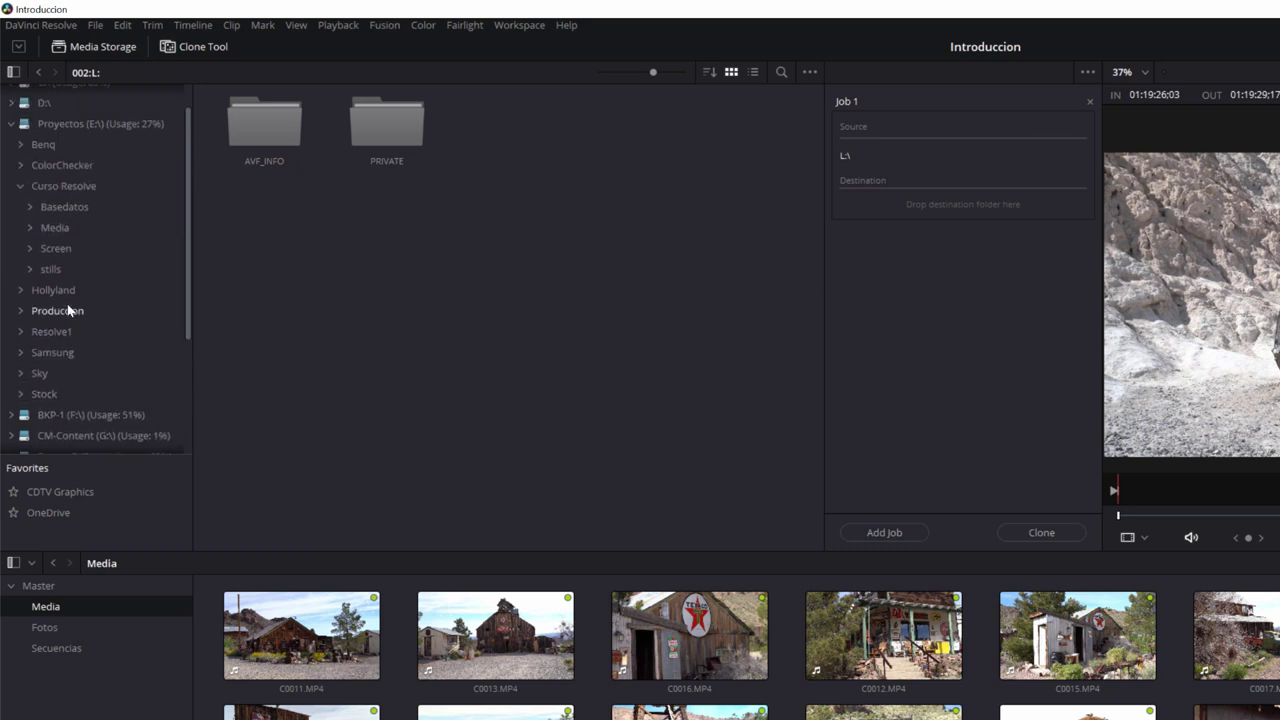
drag(58, 264, 900, 205)
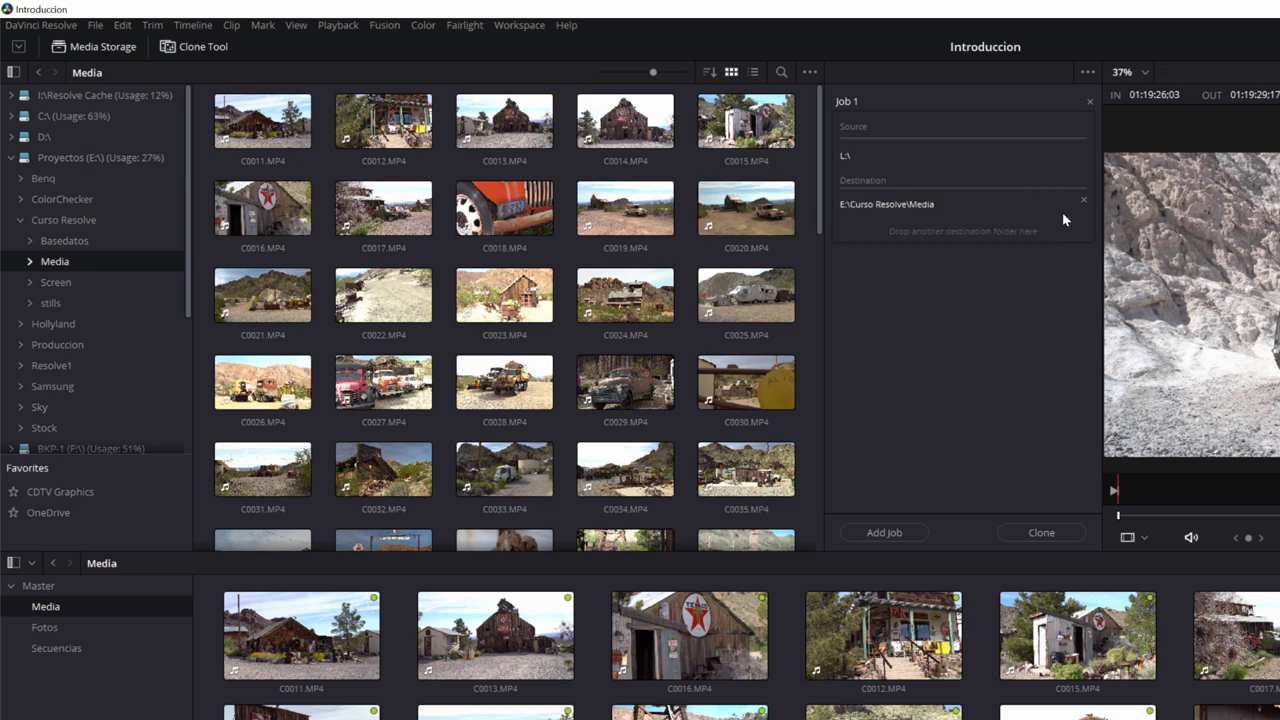
click(1087, 72)
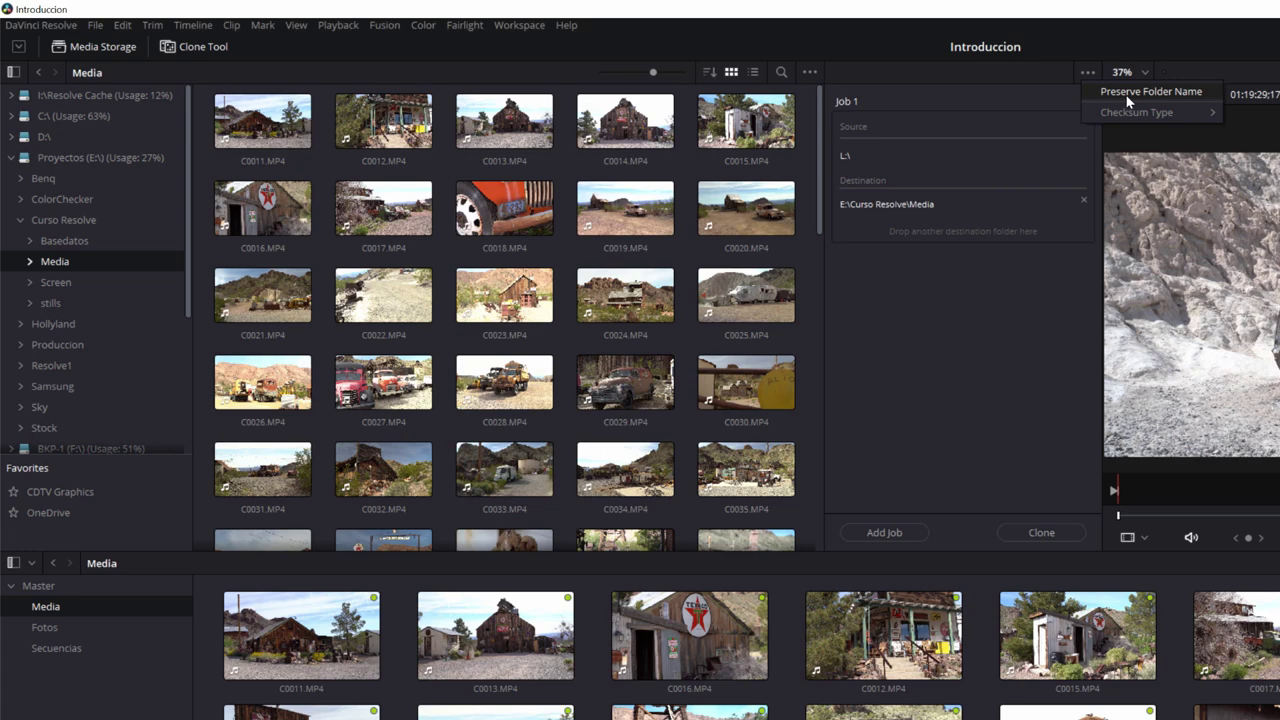
mouse_move(1130, 112)
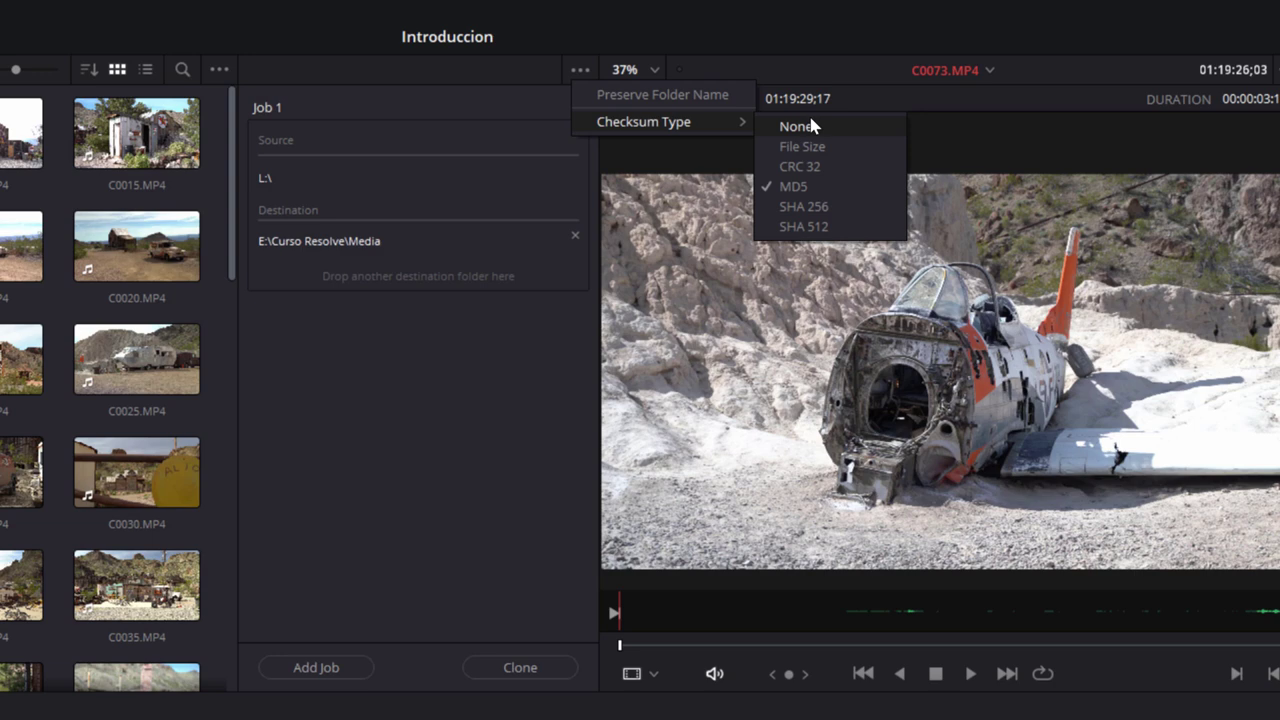
click(402, 567)
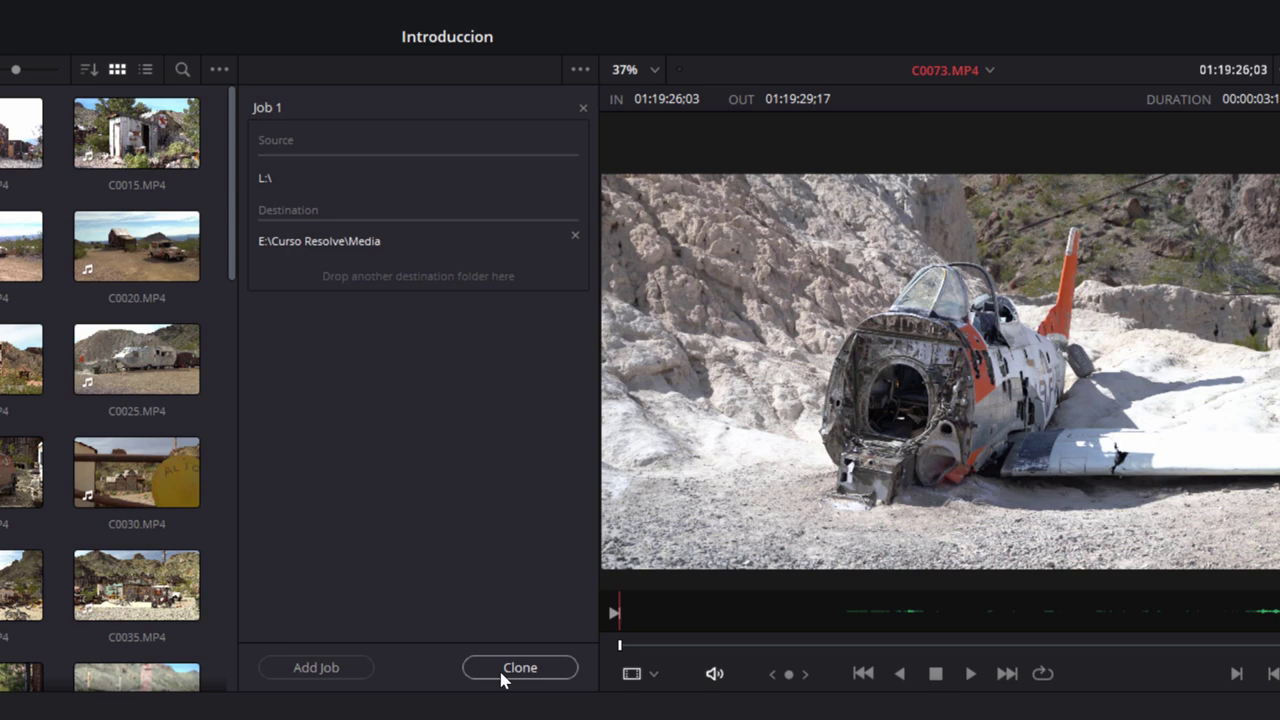